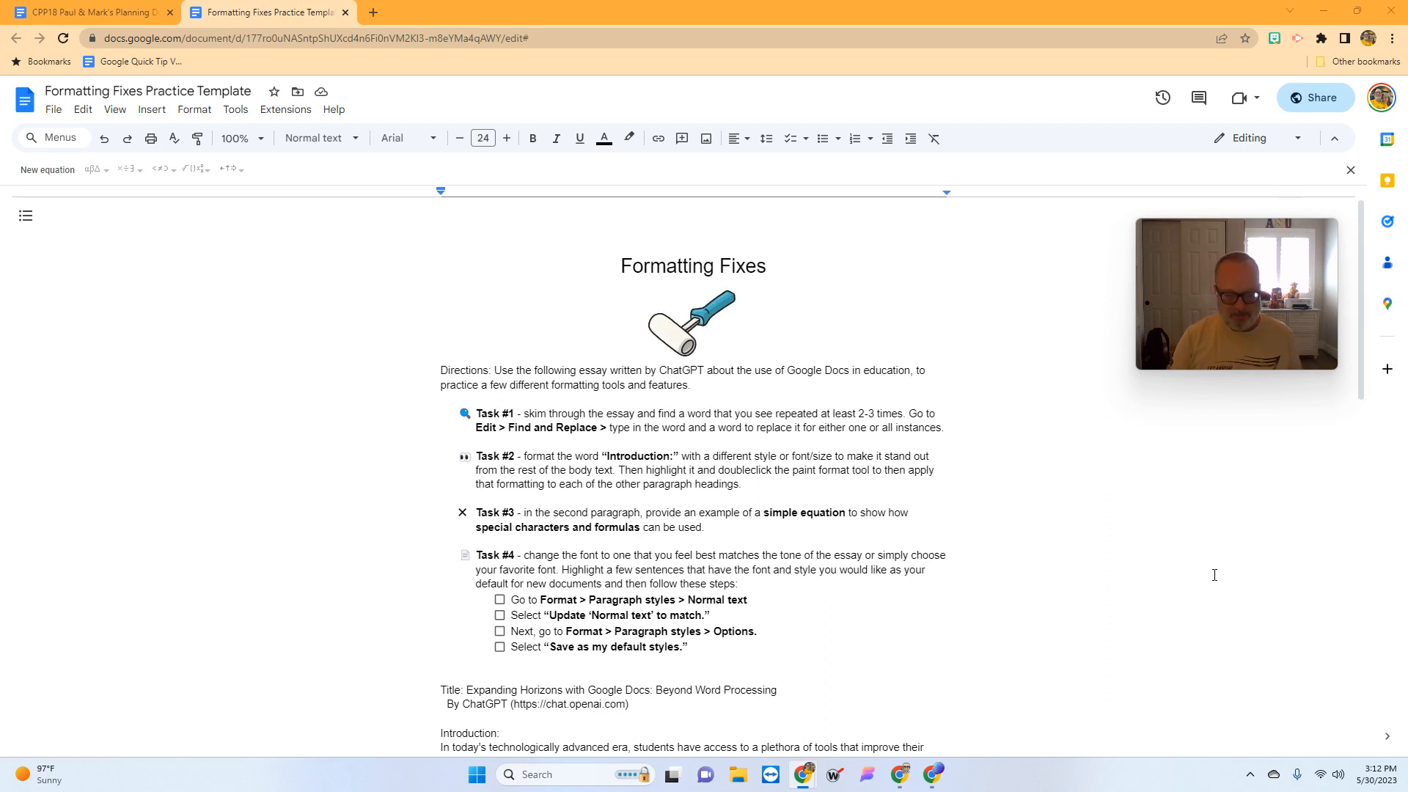
# - Open the Edit menu over the Formatting Fixes document
pyautogui.click(82, 110)
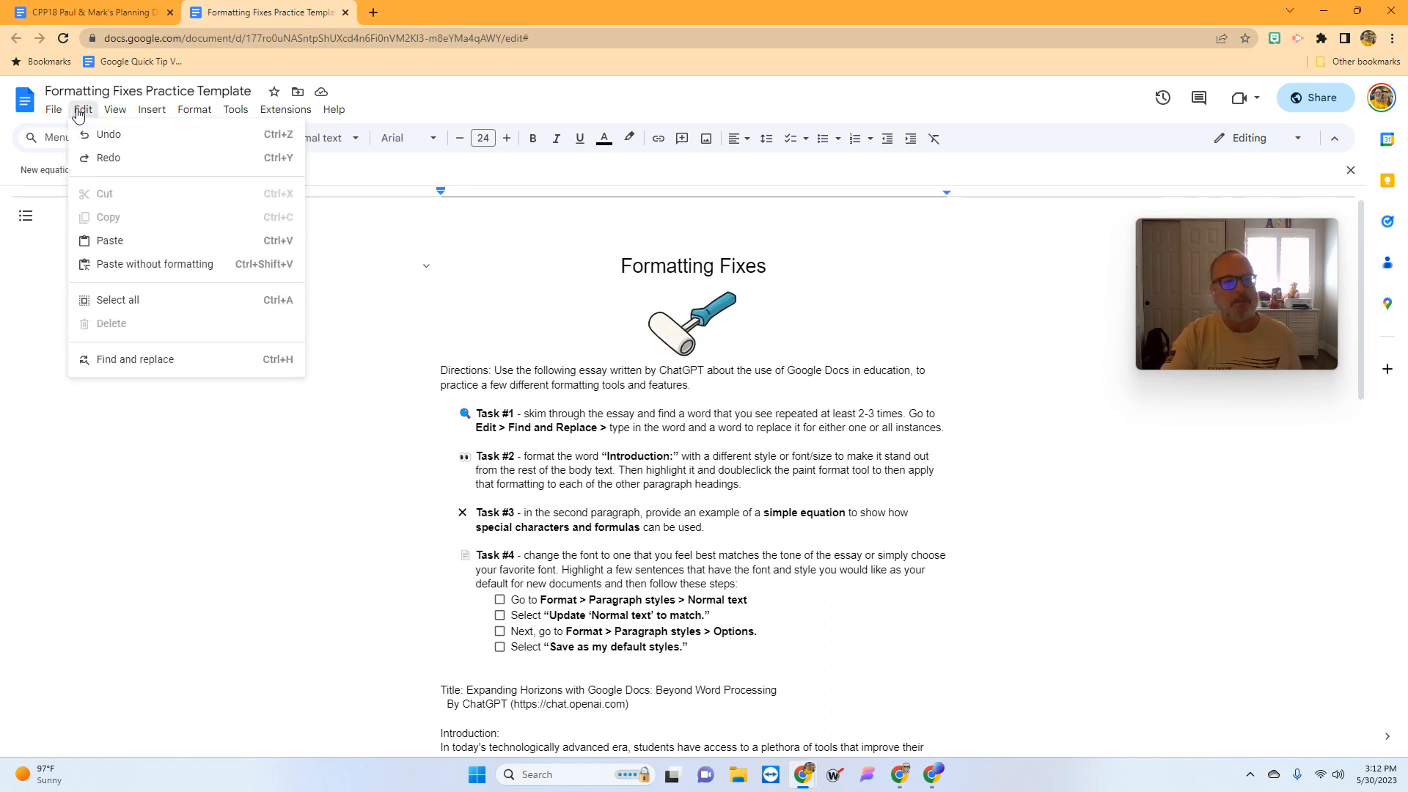
# - Search the essay for 'enhance' and move the find-and-replace box aside
pyautogui.click(127, 360)
pyautogui.write('enhance')
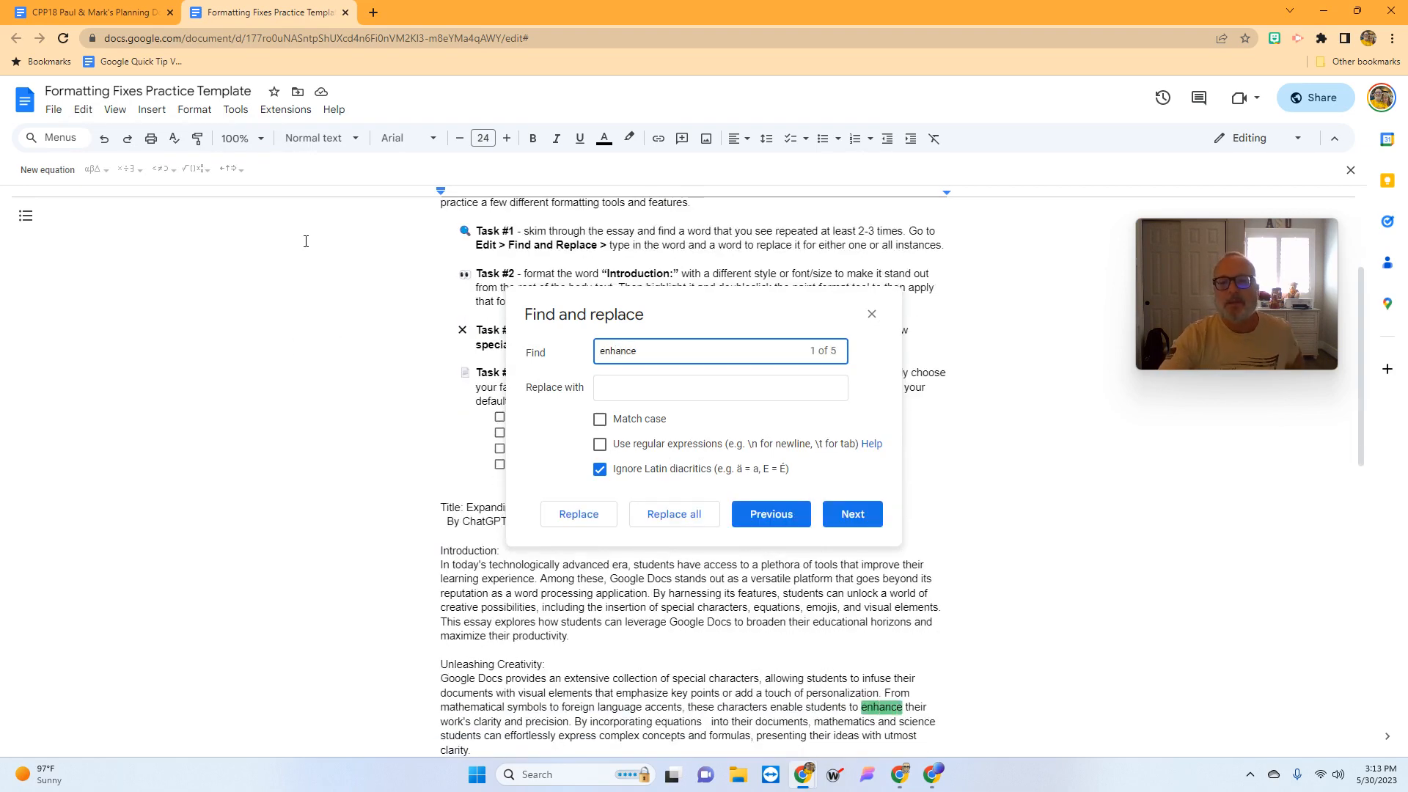
pyautogui.moveTo(795, 309); pyautogui.dragTo(731, 282)
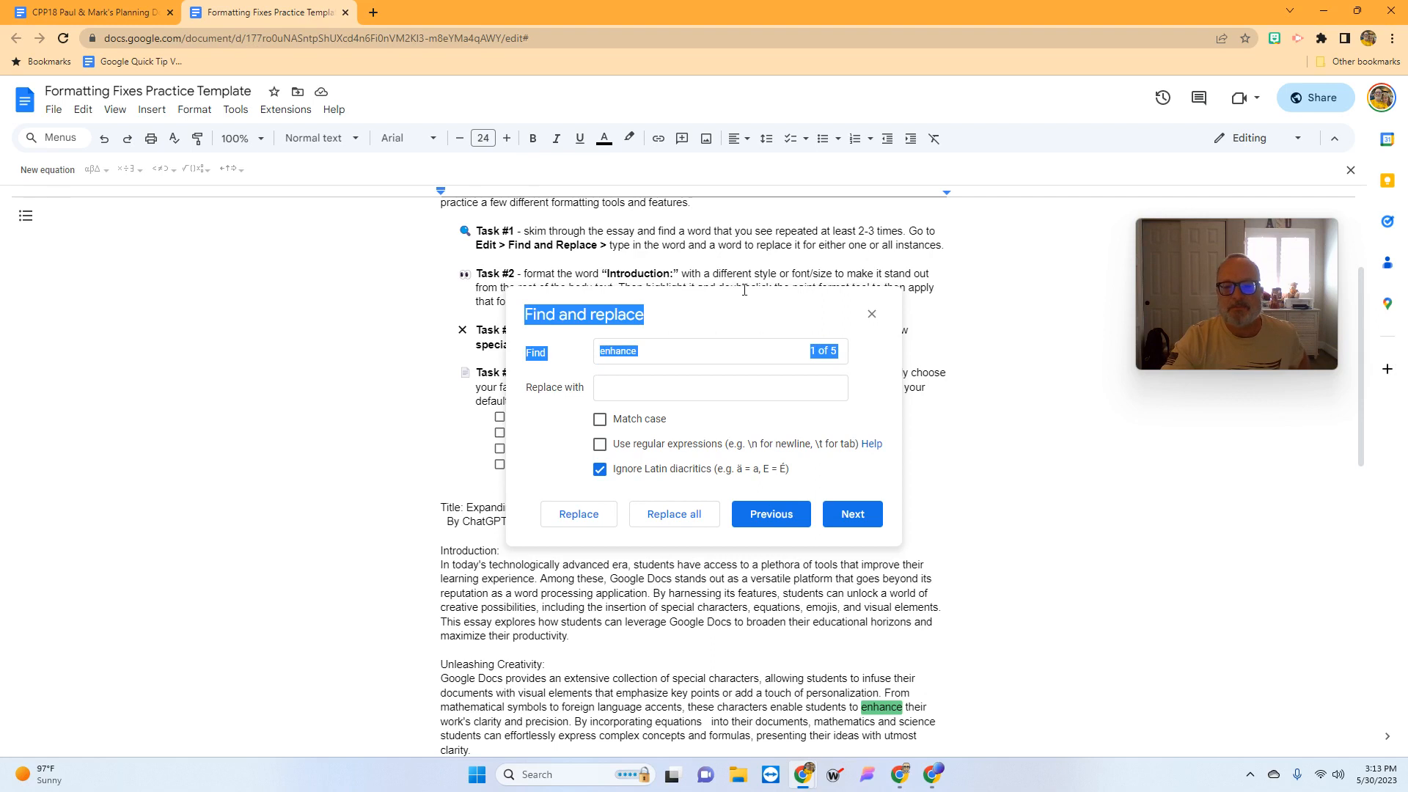
pyautogui.moveTo(801, 320); pyautogui.dragTo(650, 289)
pyautogui.click(864, 362)
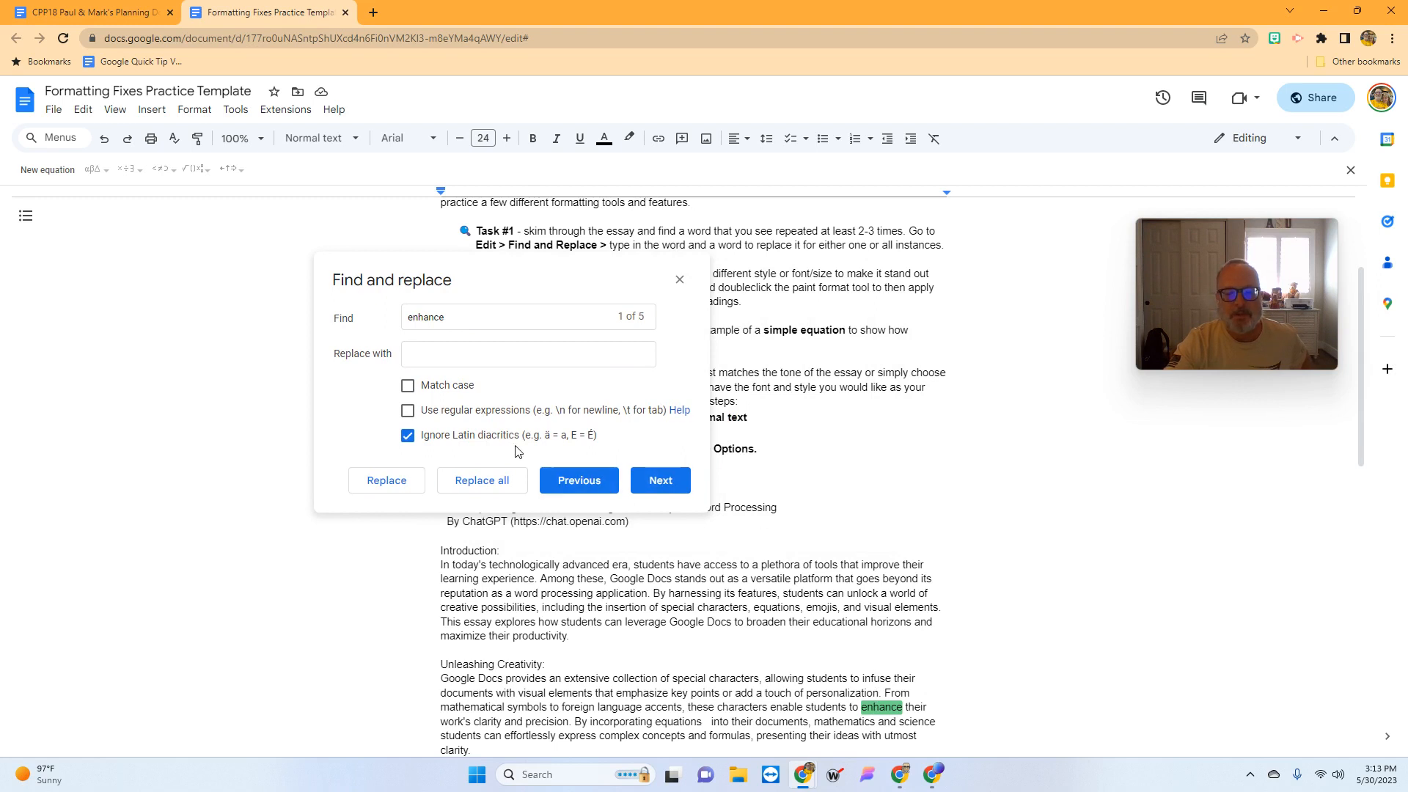
# - Replace the first 'enhance' with 'improve' and advance to the next match
pyautogui.click(445, 352)
pyautogui.write('i')
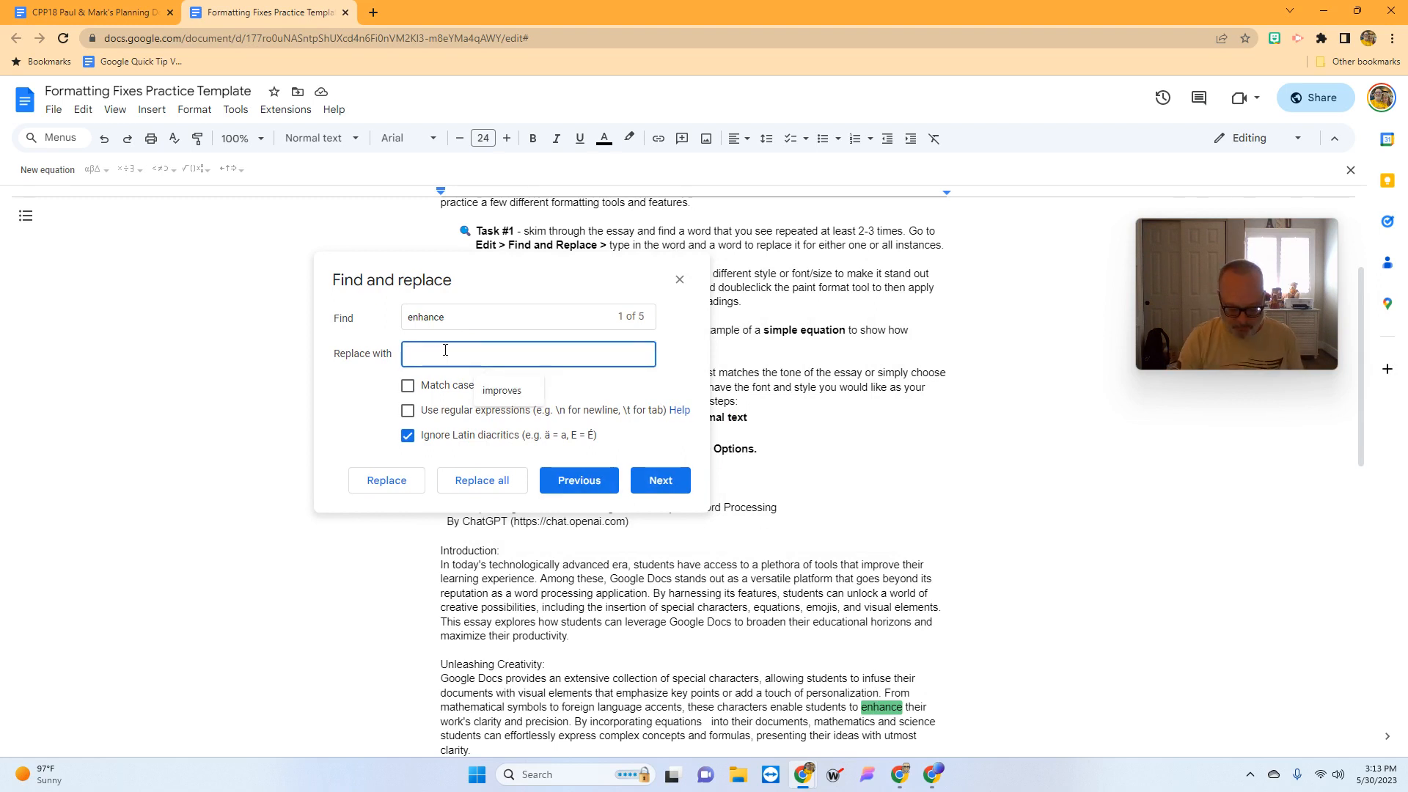
pyautogui.write('mprove')
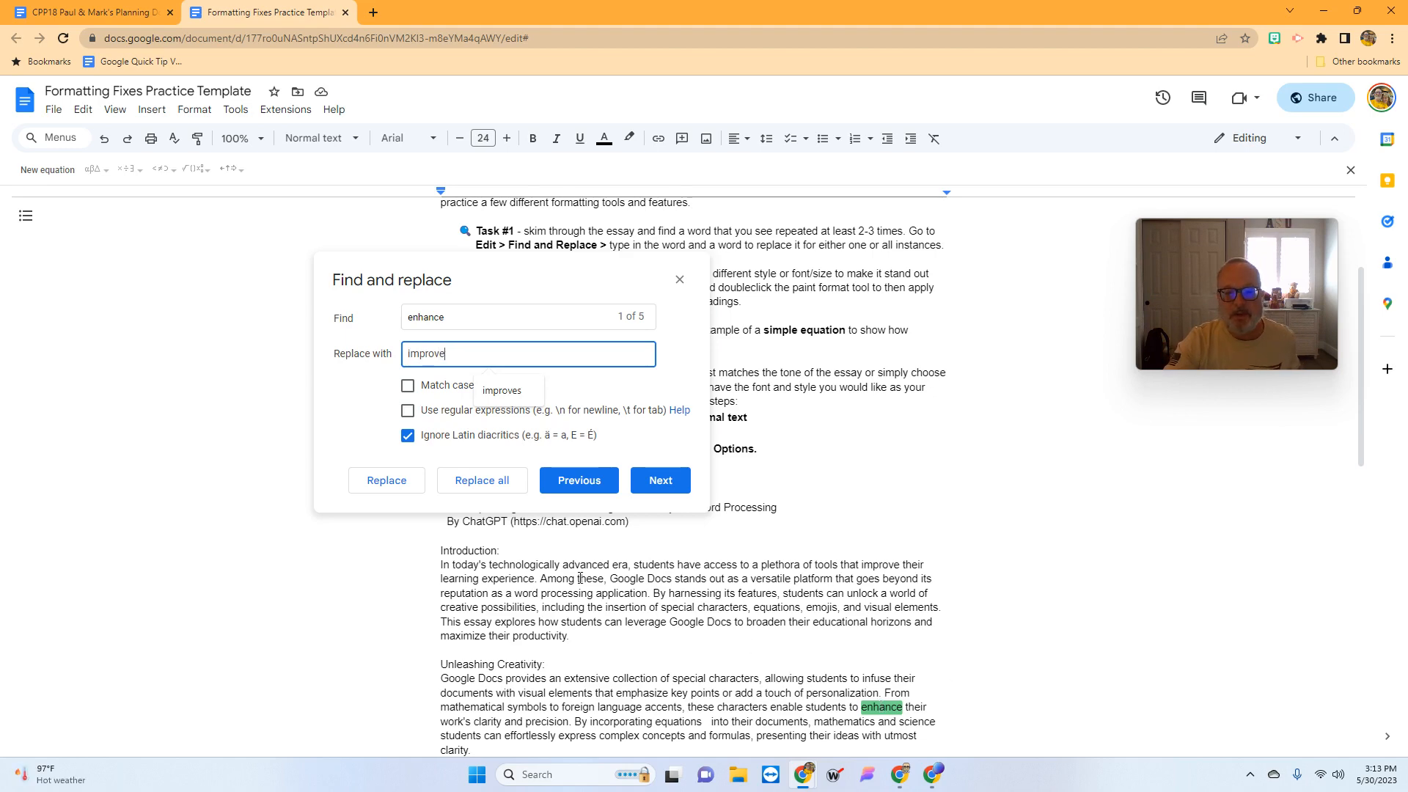
pyautogui.click(369, 490)
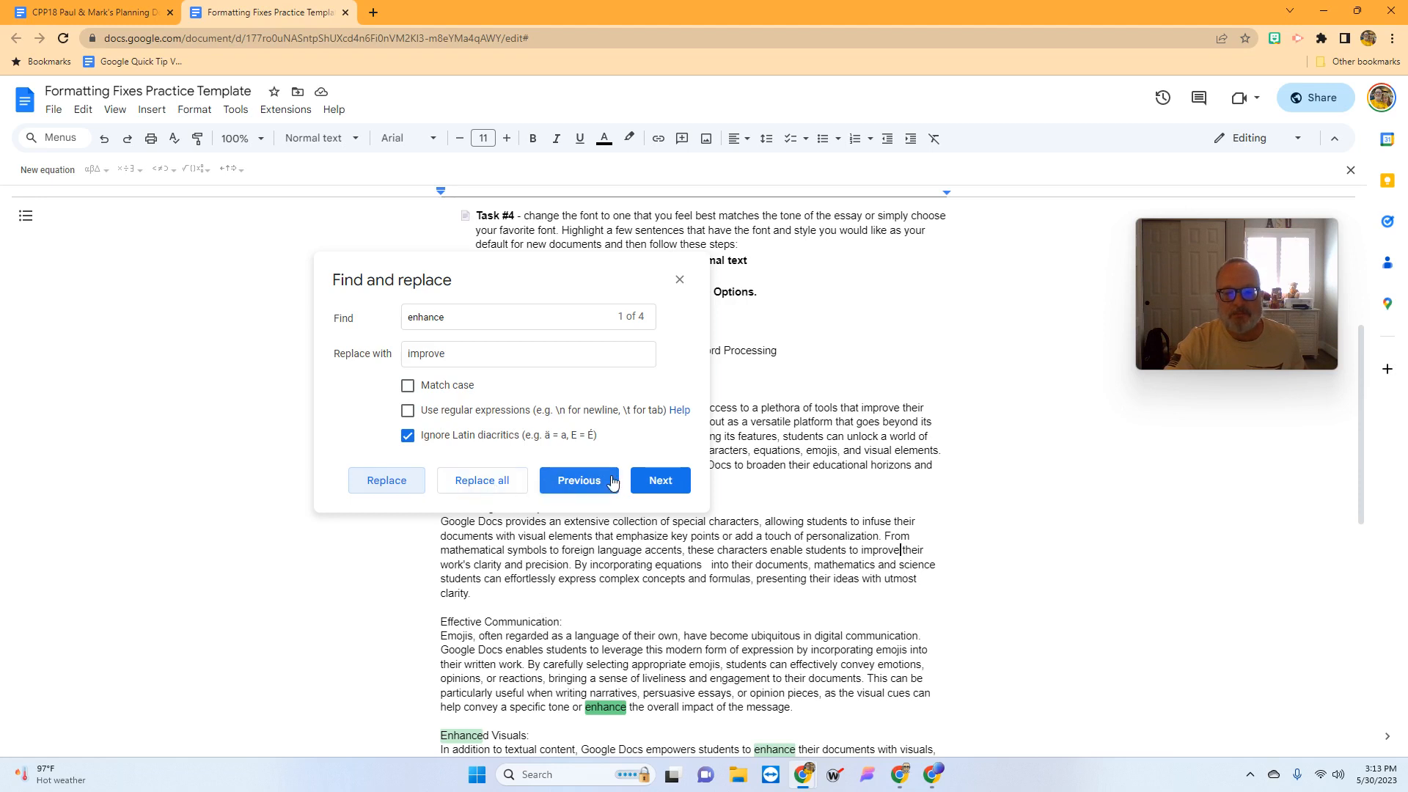
pyautogui.click(658, 482)
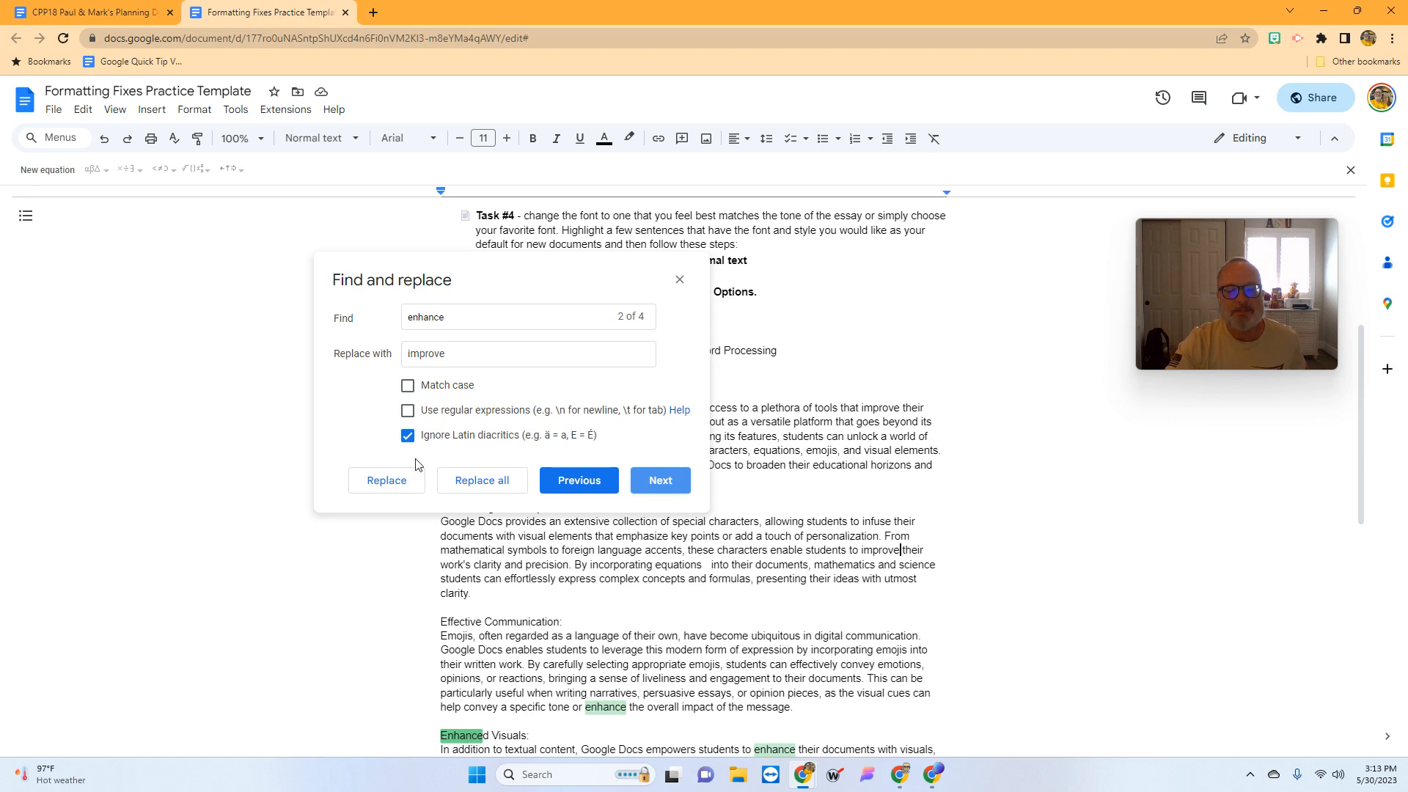
# - Change the heading to 'Improved Visuals', fixing the 'Improvedd' misspelling
pyautogui.doubleClick(459, 349)
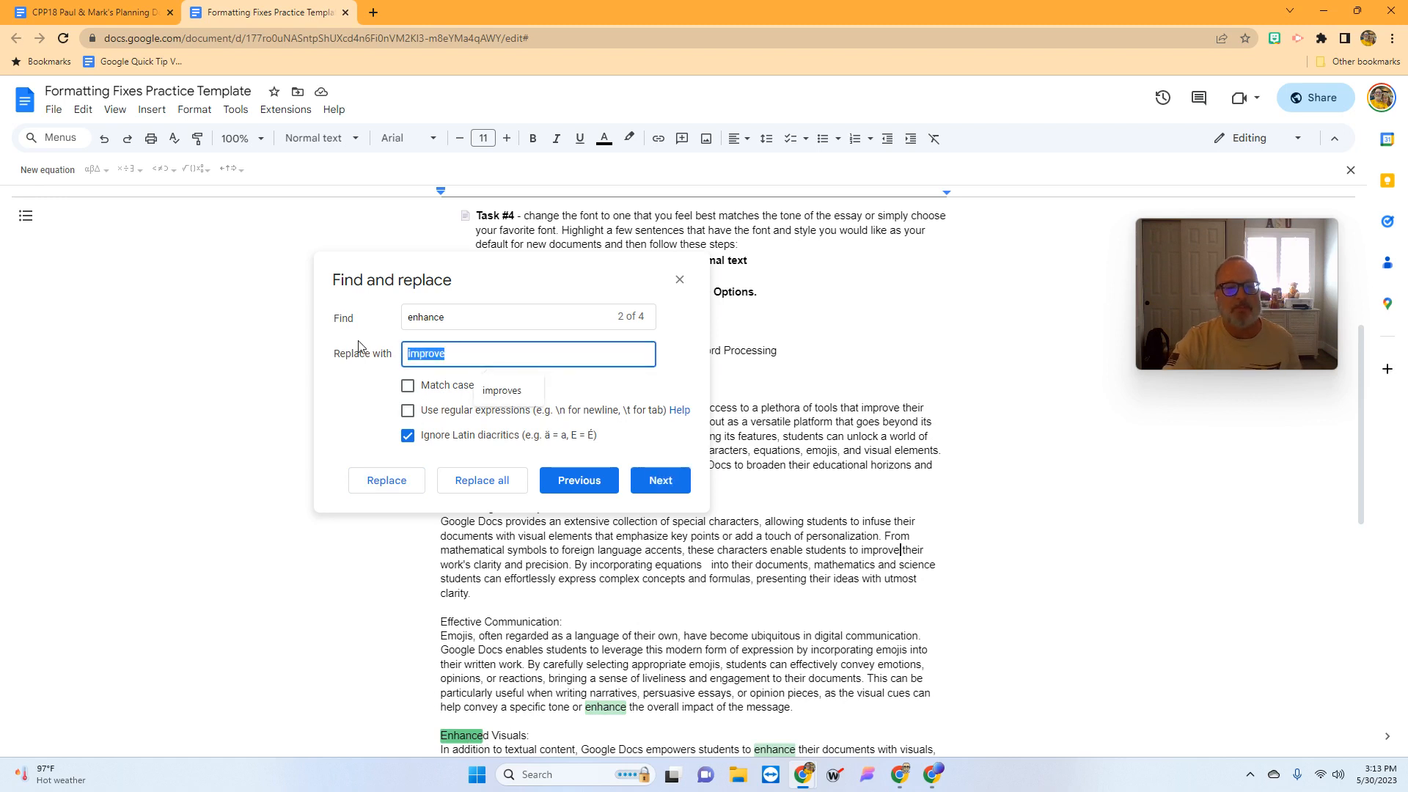
pyautogui.write('Impro')
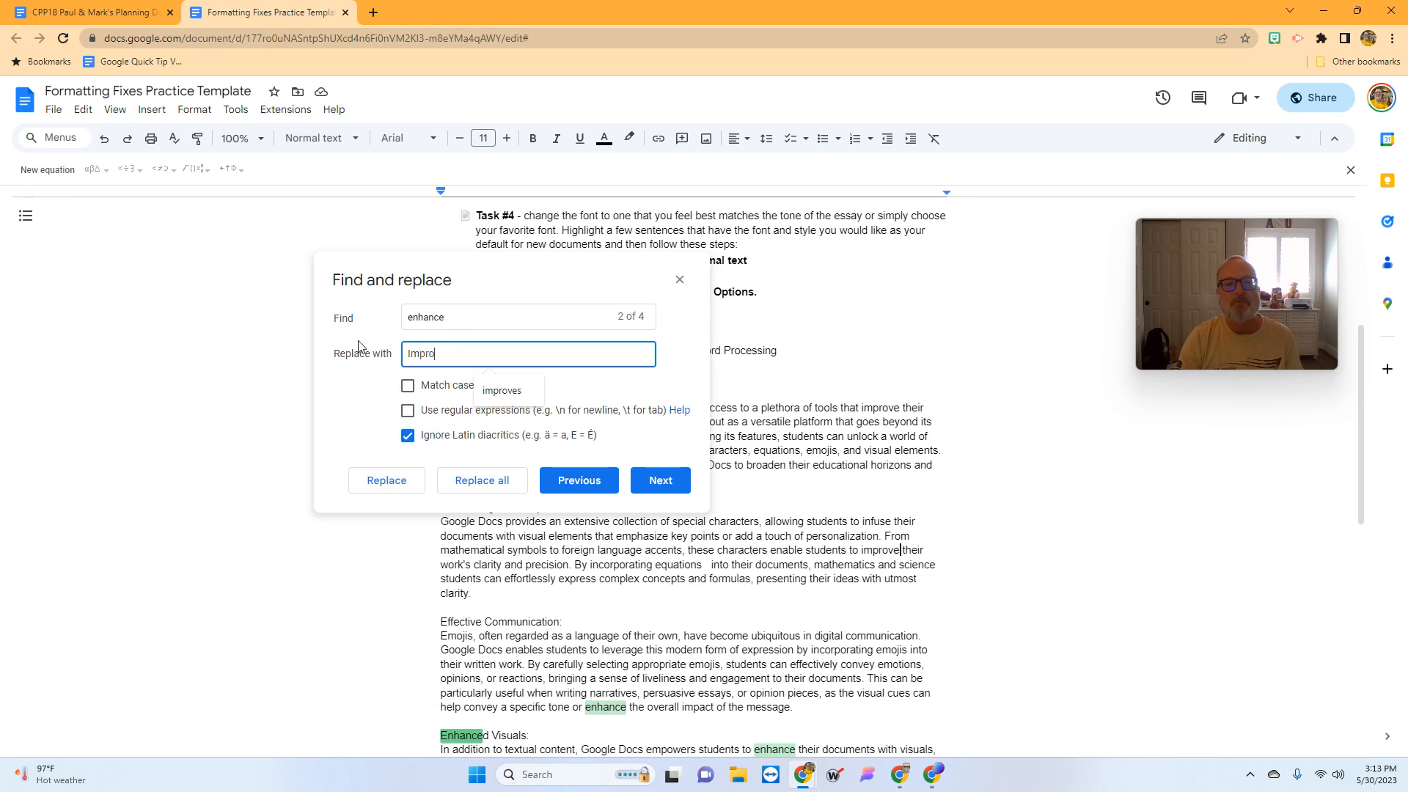
pyautogui.write('ved')
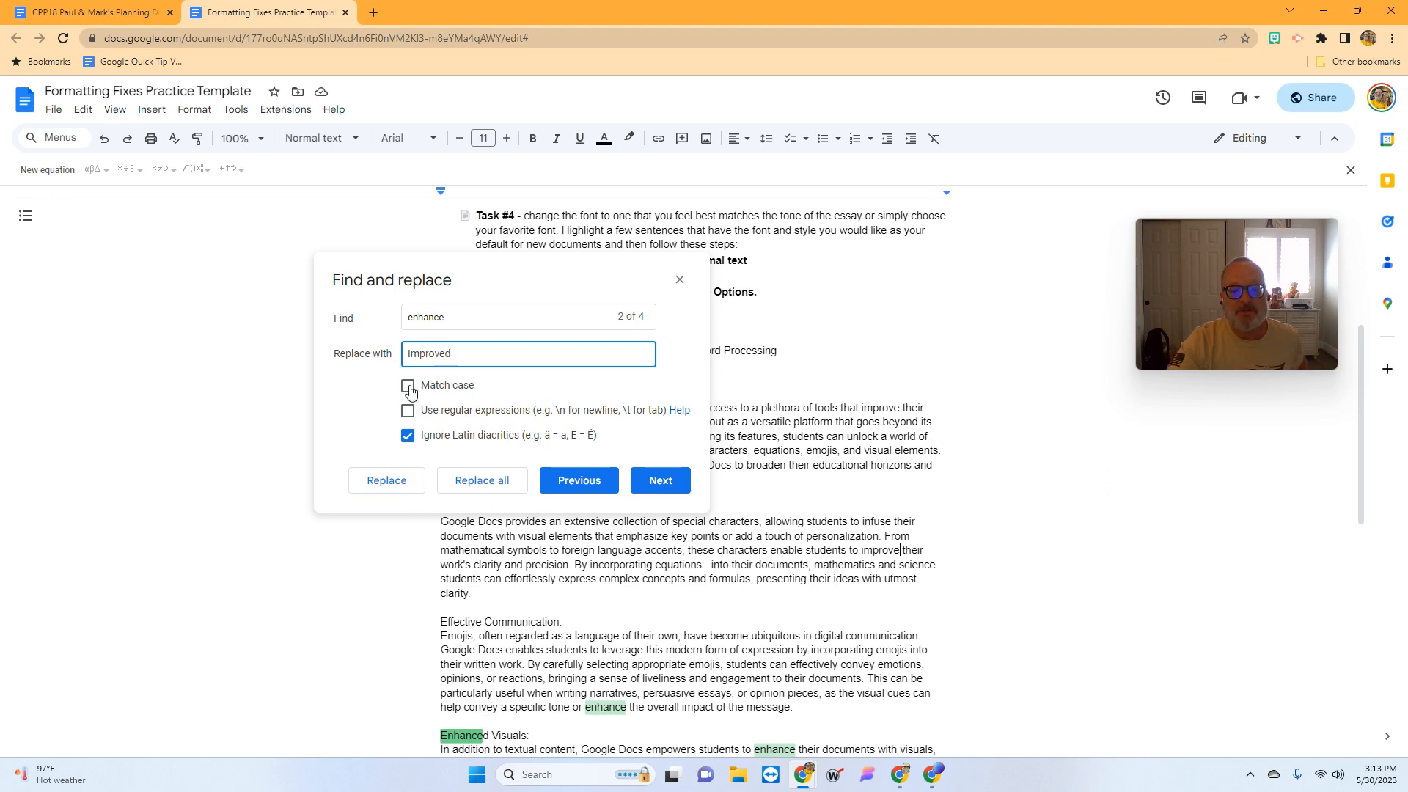
pyautogui.click(402, 487)
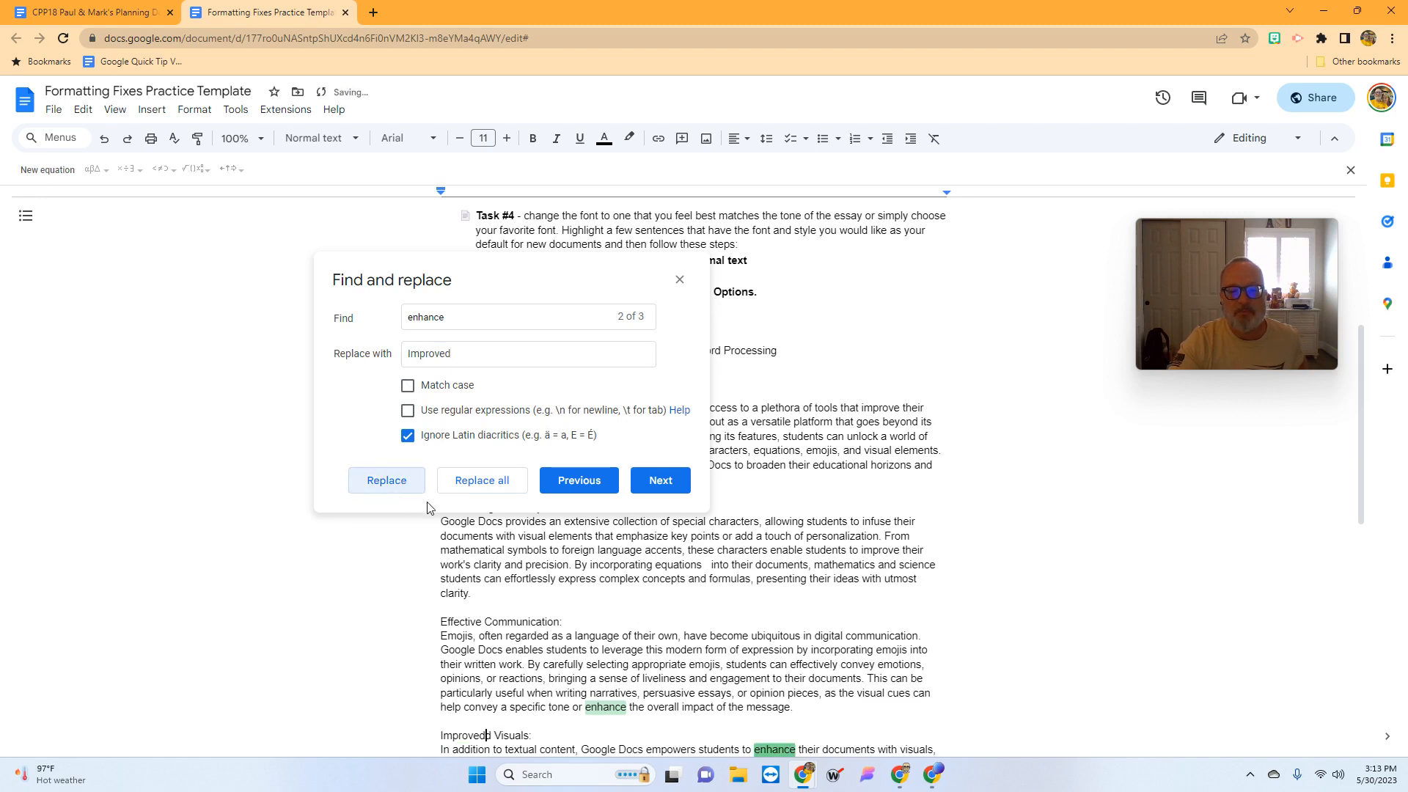
pyautogui.click(491, 734)
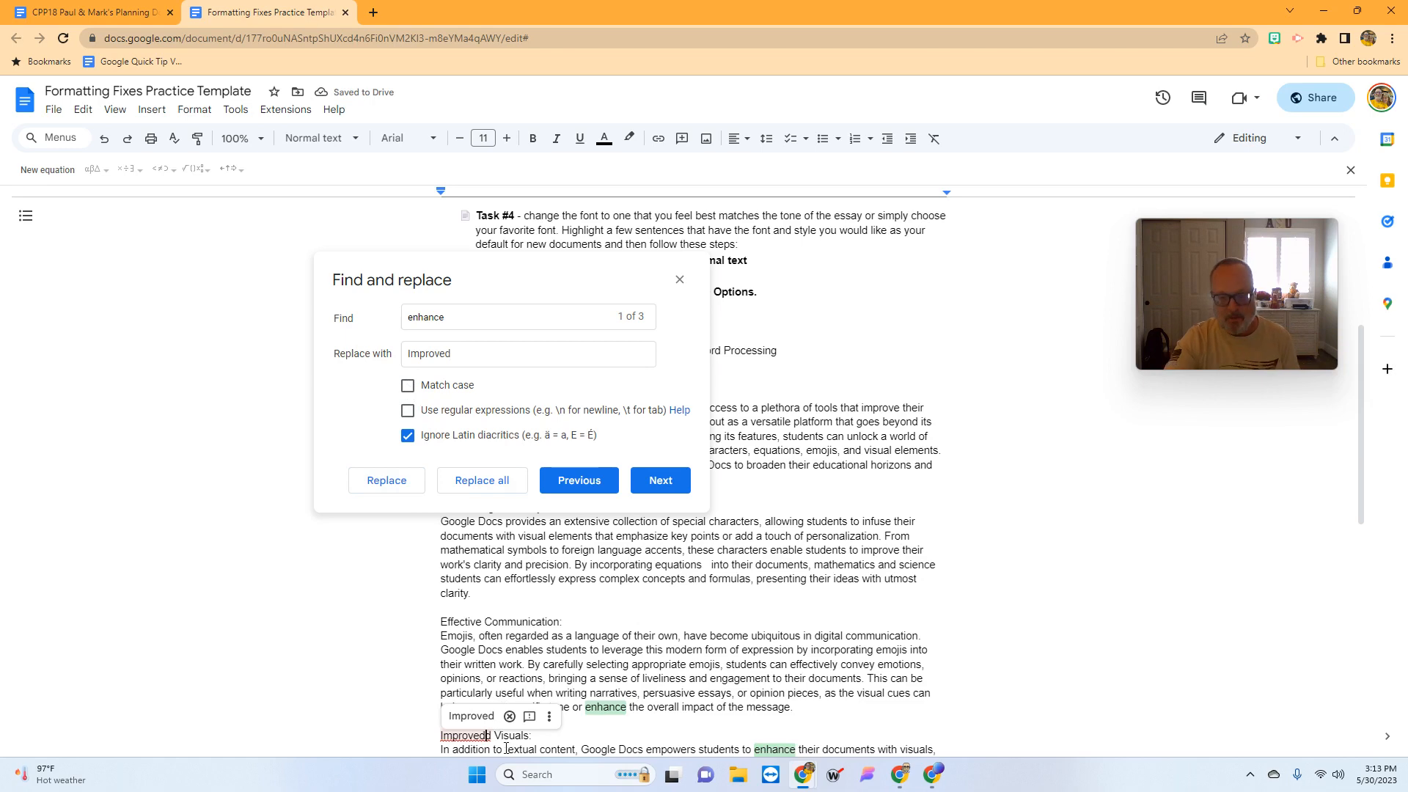
pyautogui.click(470, 717)
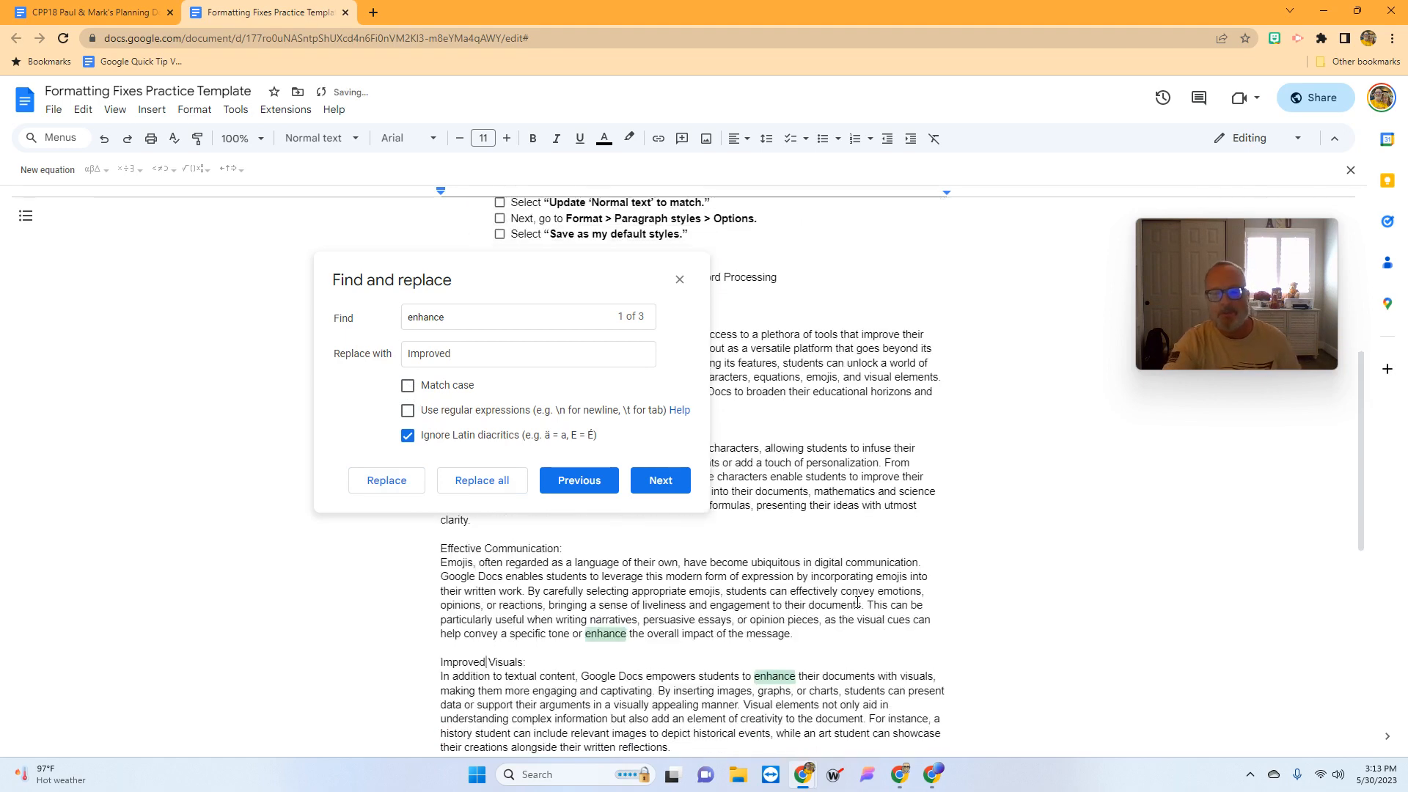
pyautogui.scroll(-1, 856, 600)
pyautogui.scroll(-1, 856, 600)
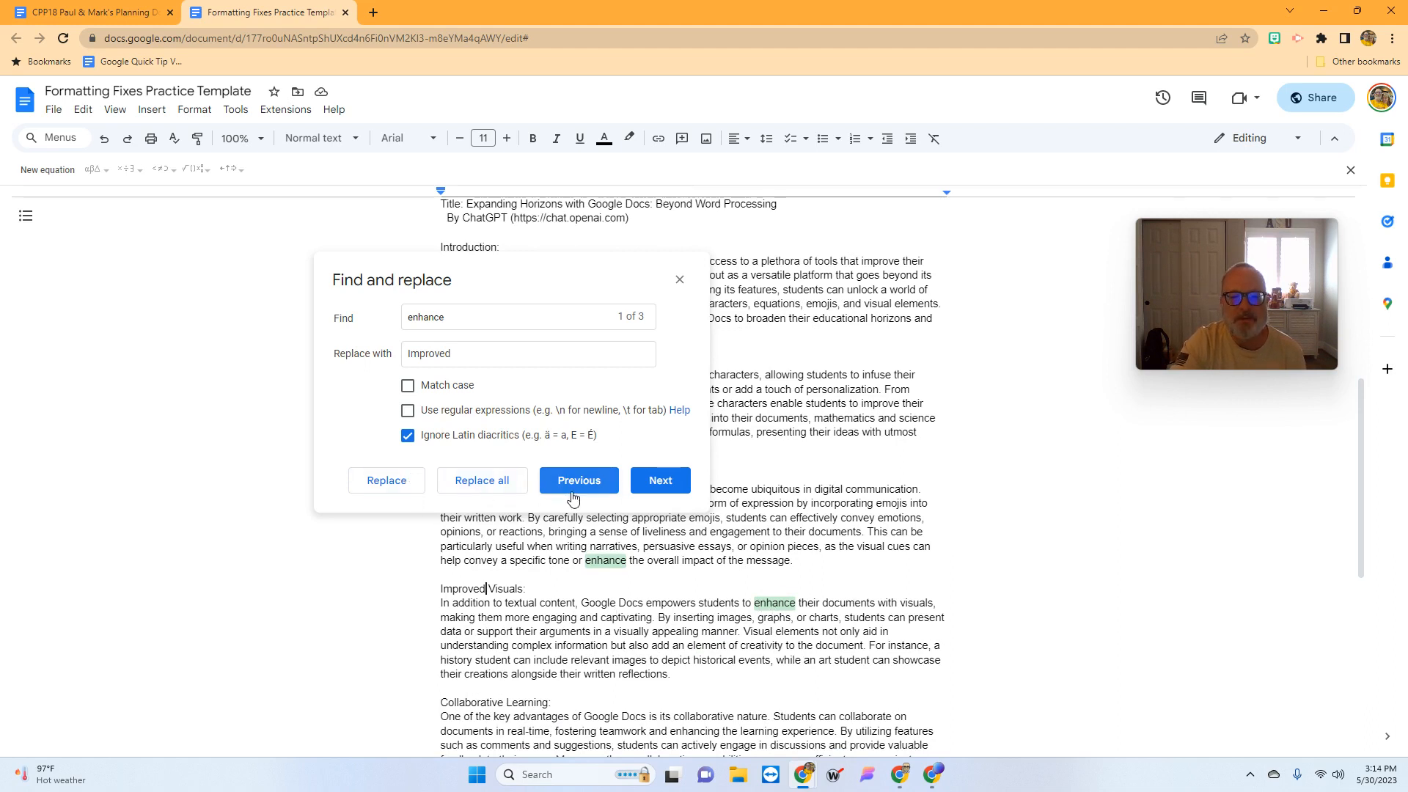
# - Replace the Conclusion's 'enhance' with 'Improves' and close the find-and-replace box
pyautogui.click(651, 496)
pyautogui.click(652, 496)
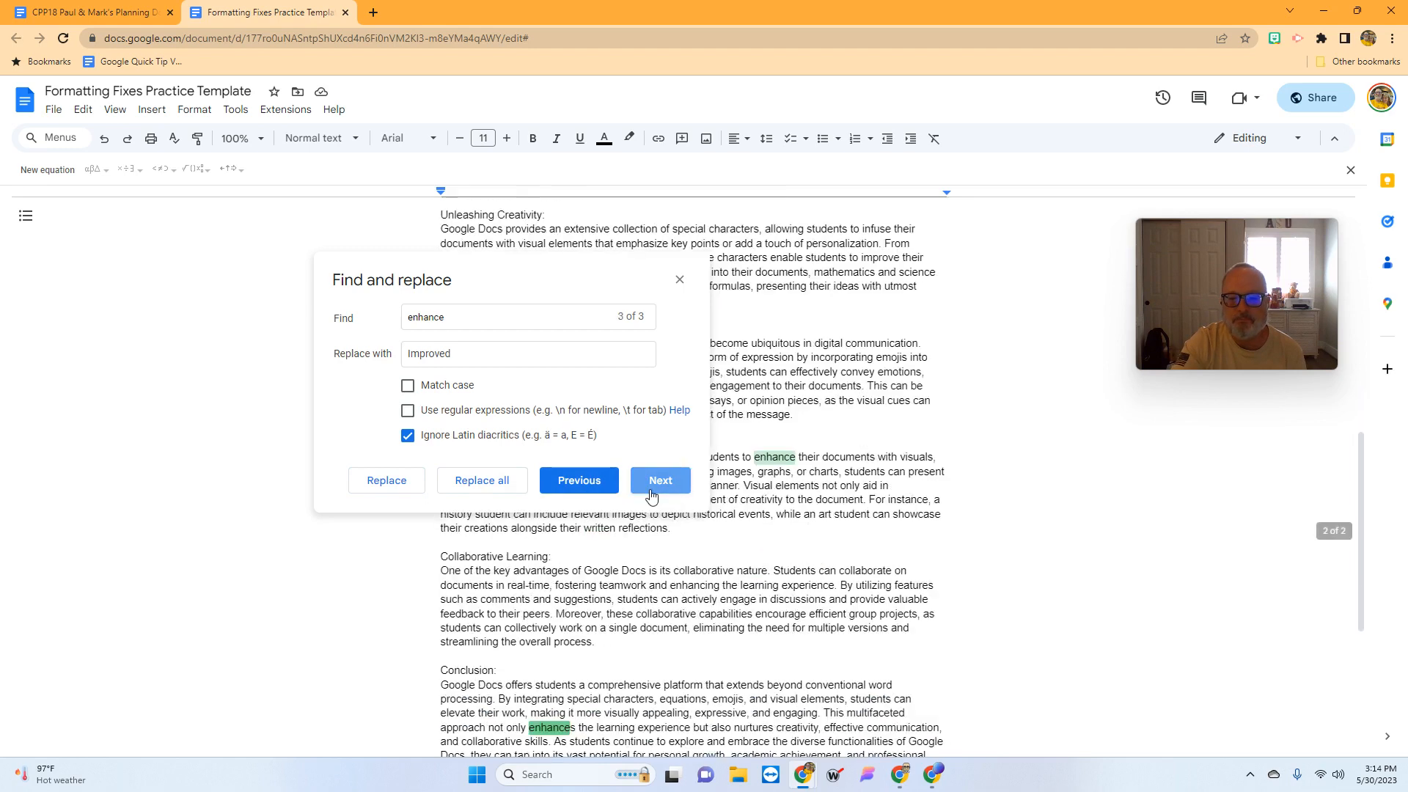
pyautogui.click(468, 353)
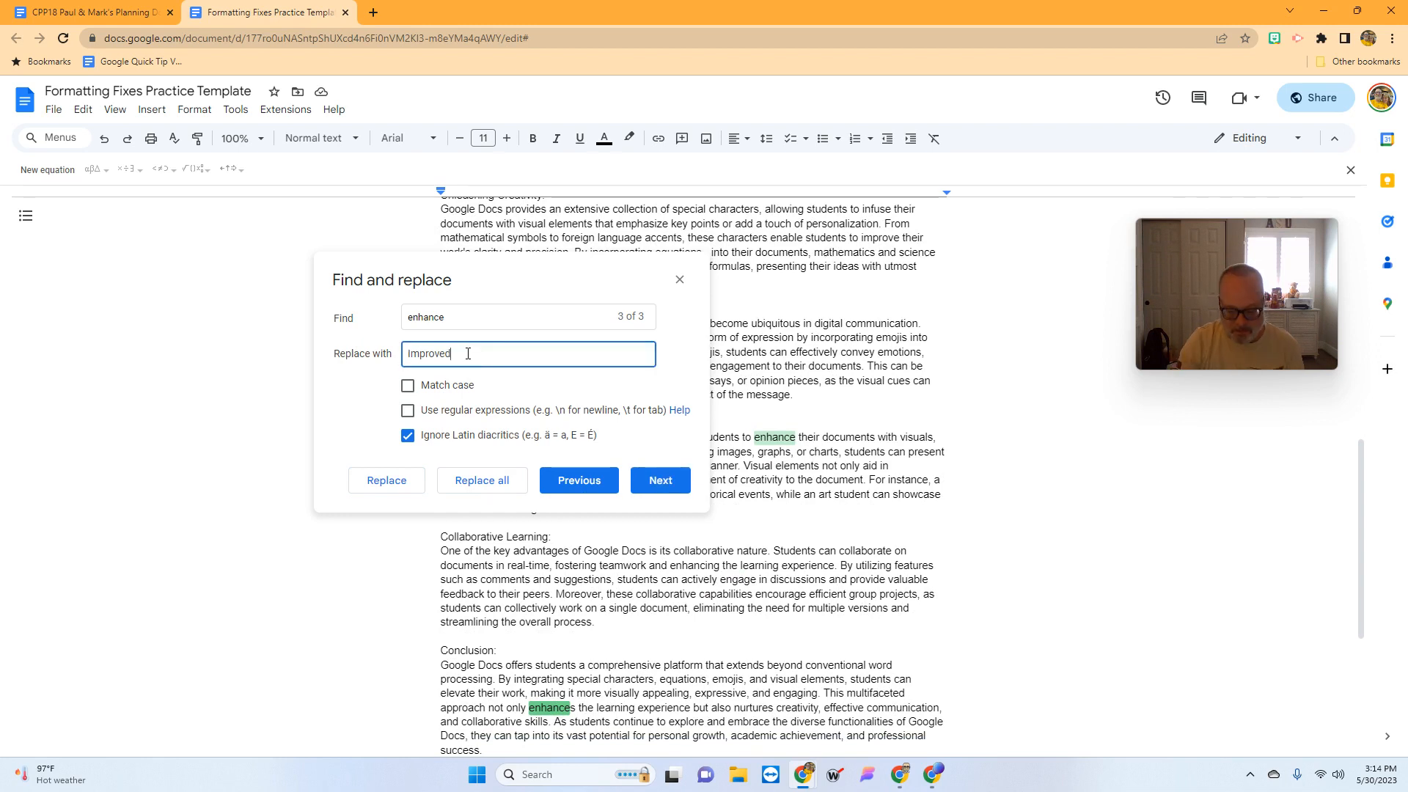
pyautogui.press('BackSpace')
pyautogui.write('s')
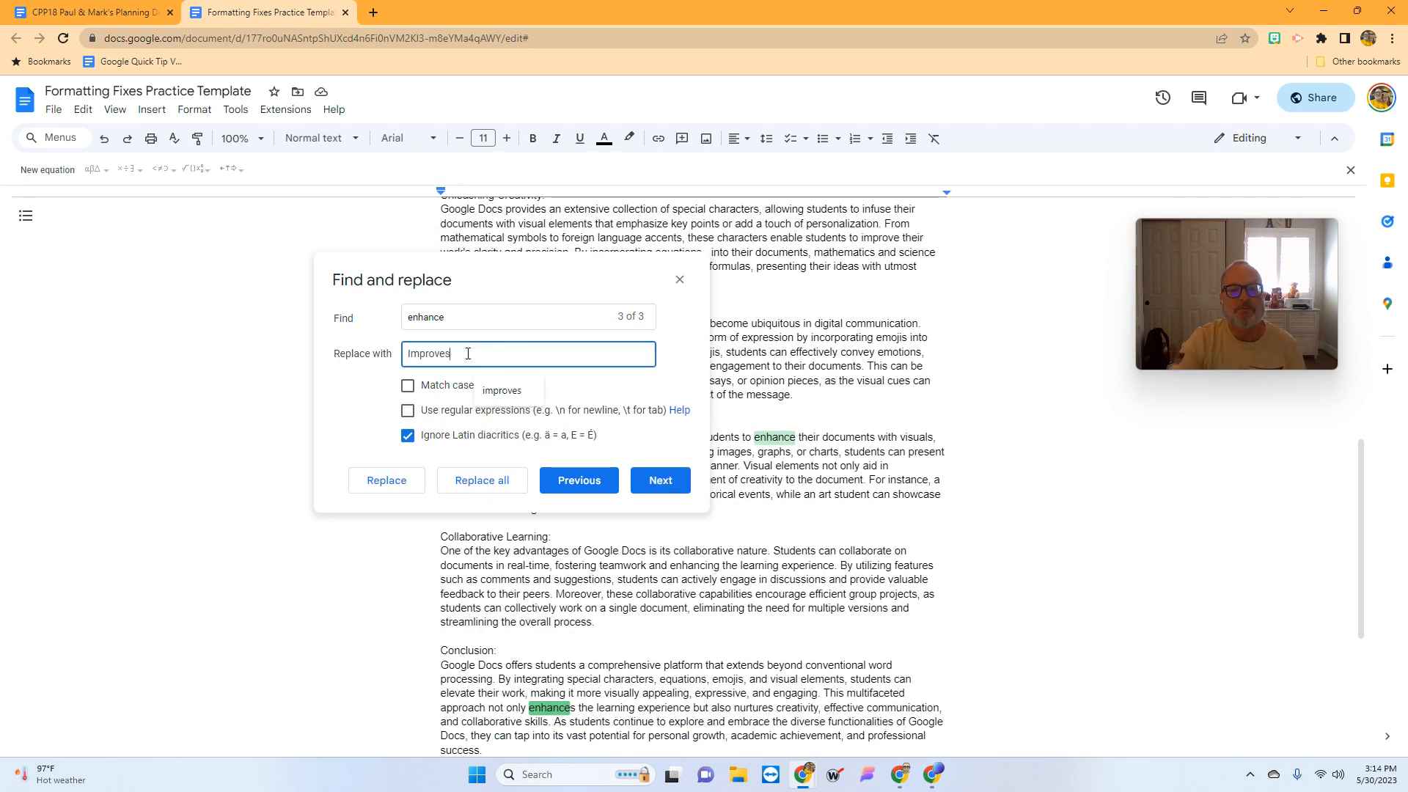
pyautogui.click(394, 485)
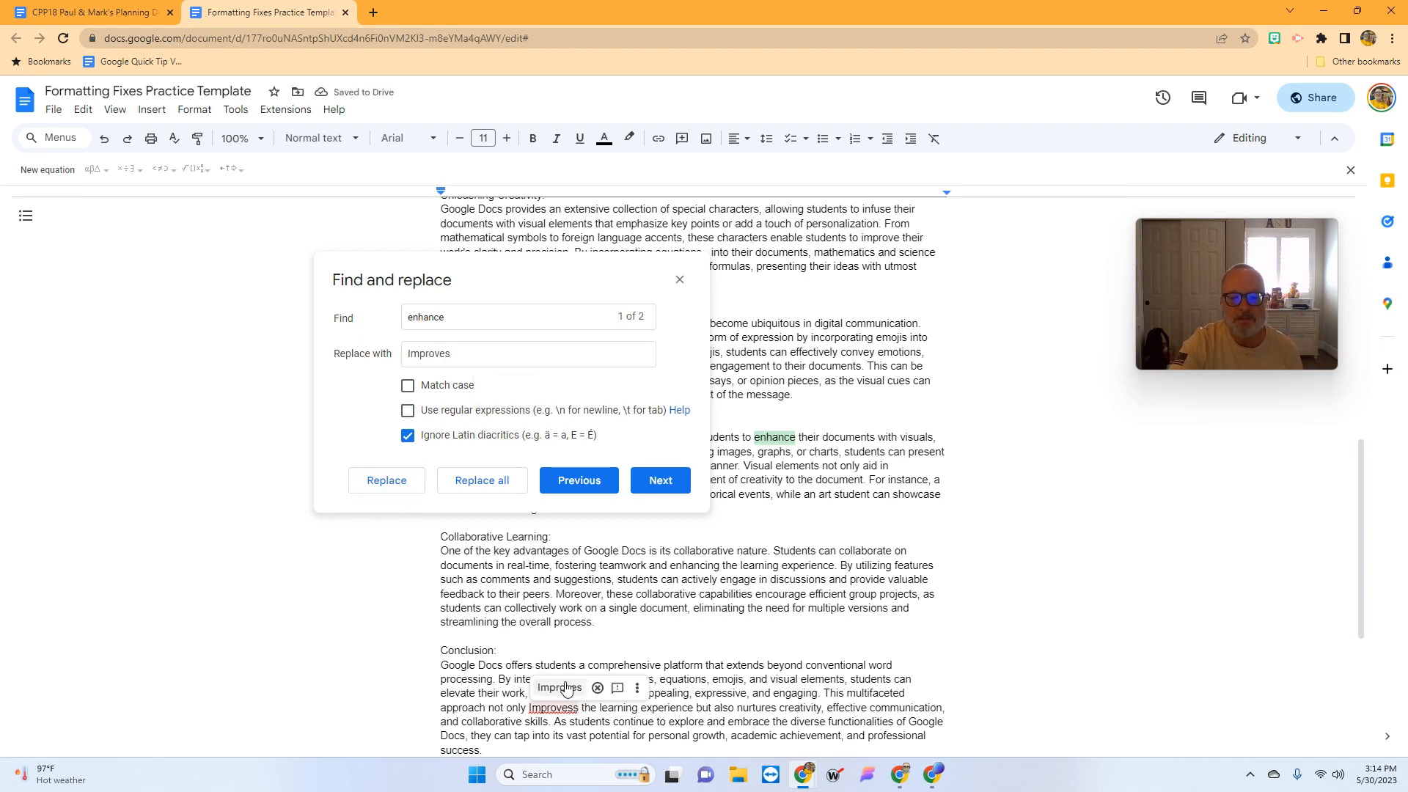
pyautogui.click(680, 280)
pyautogui.scroll(15, 897, 569)
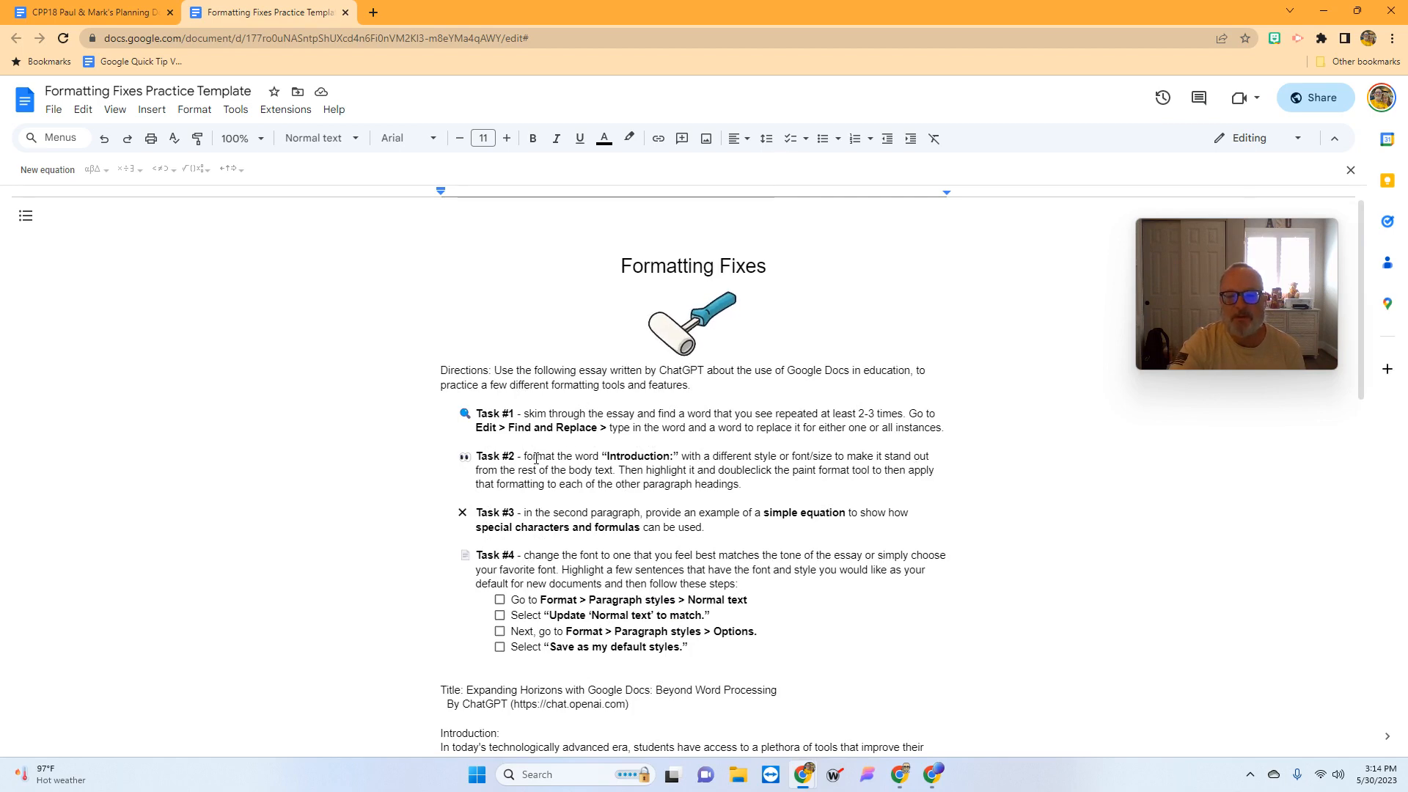
# - Make the Introduction heading bold Comfortaa, enlarged to 14 pt
pyautogui.scroll(-1, 628, 501)
pyautogui.scroll(-1, 627, 501)
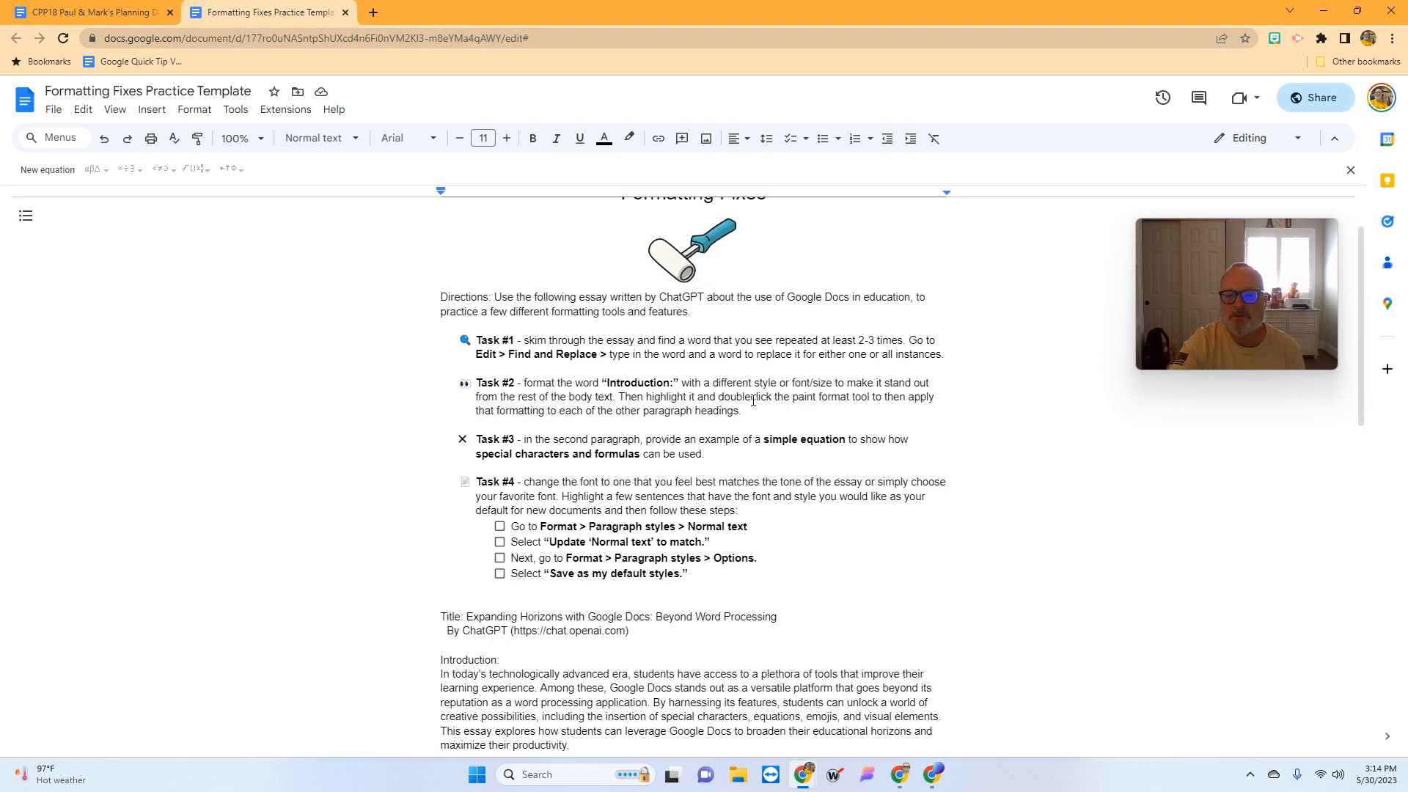
pyautogui.scroll(-3, 564, 530)
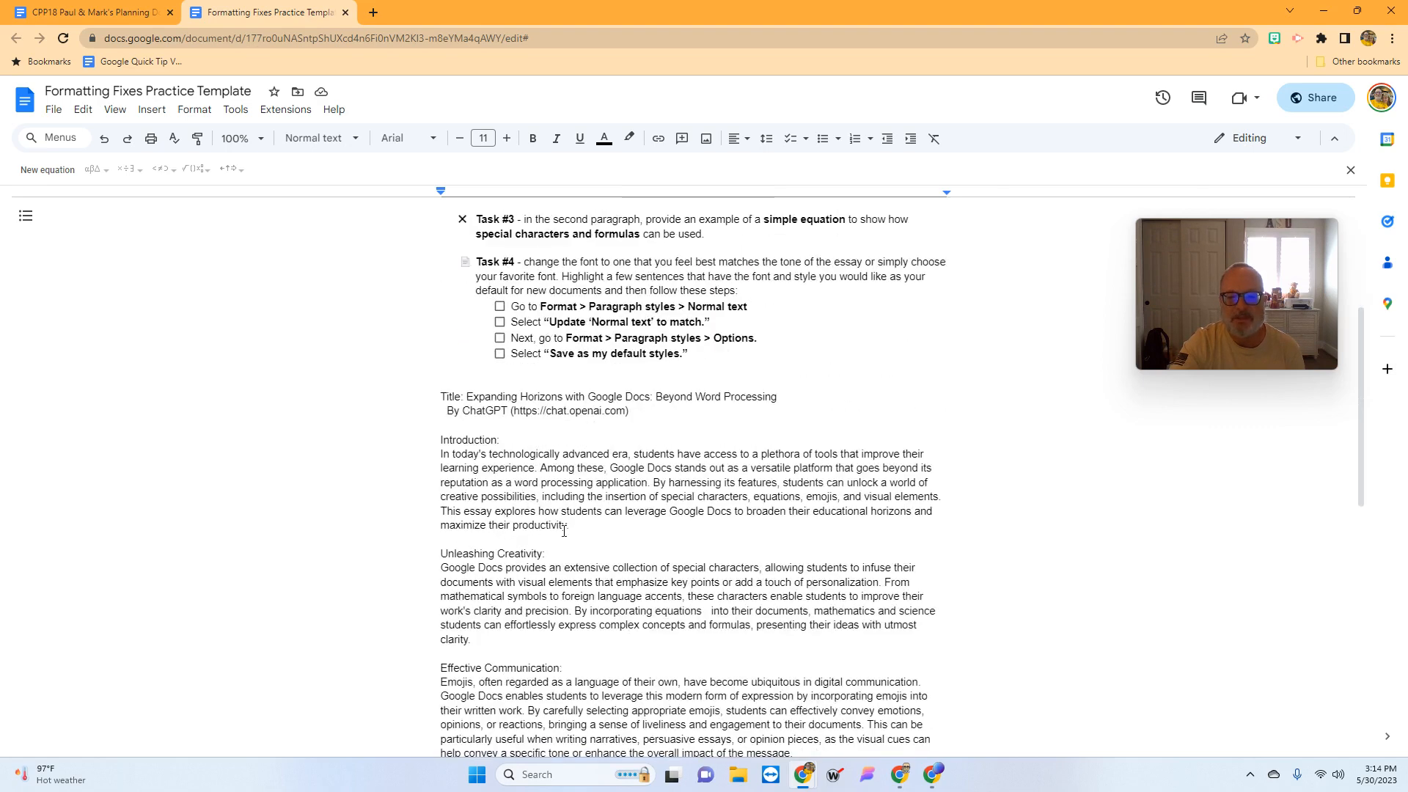
pyautogui.doubleClick(469, 441)
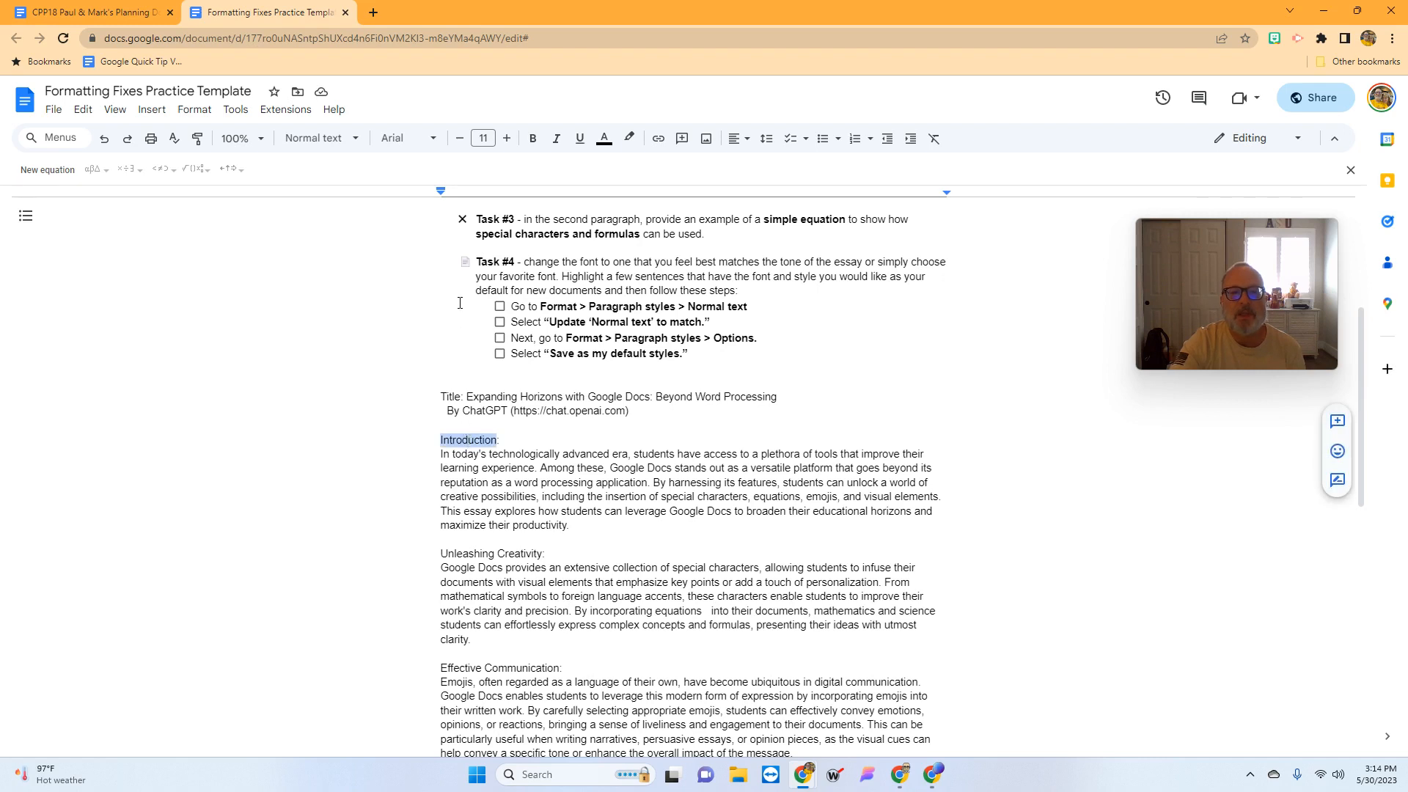
pyautogui.click(533, 139)
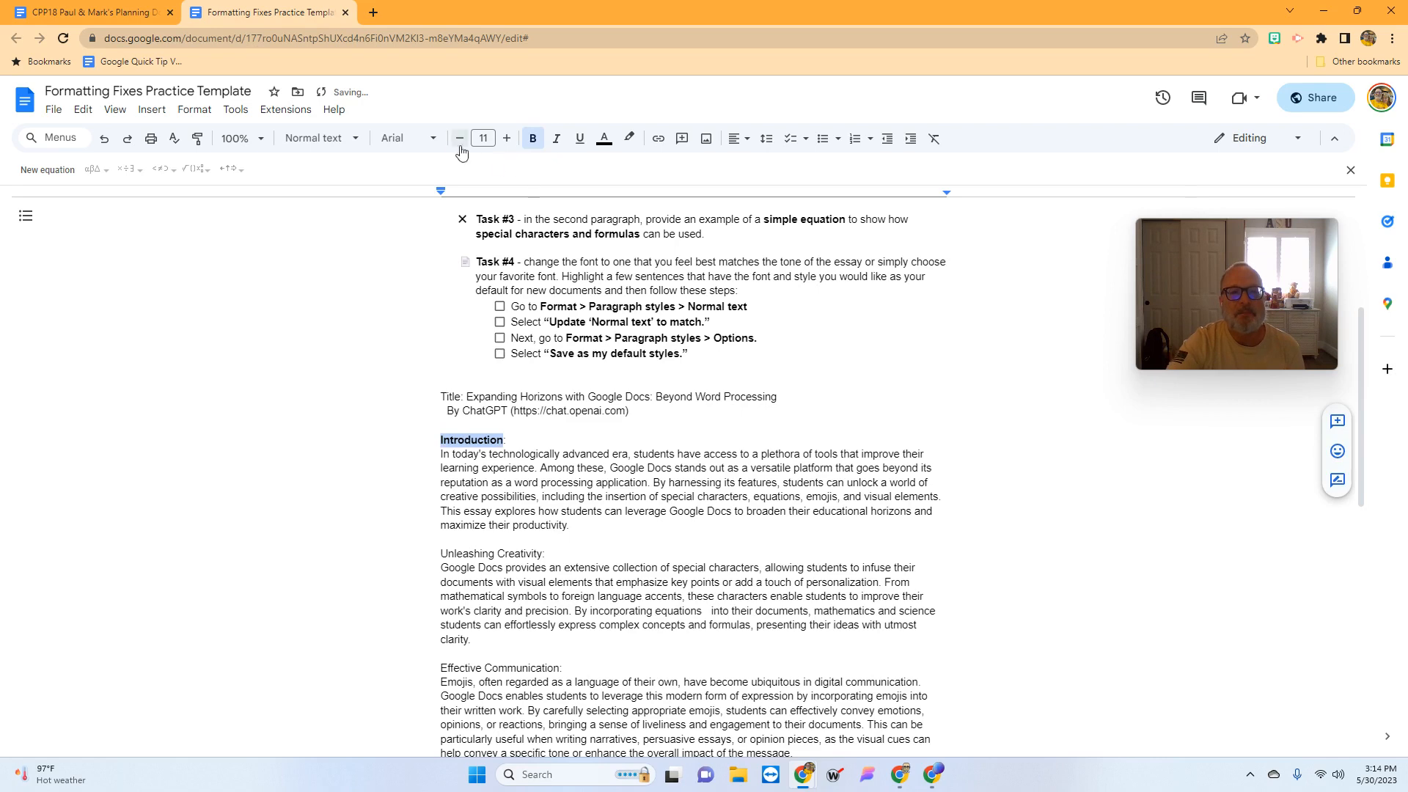
pyautogui.click(433, 139)
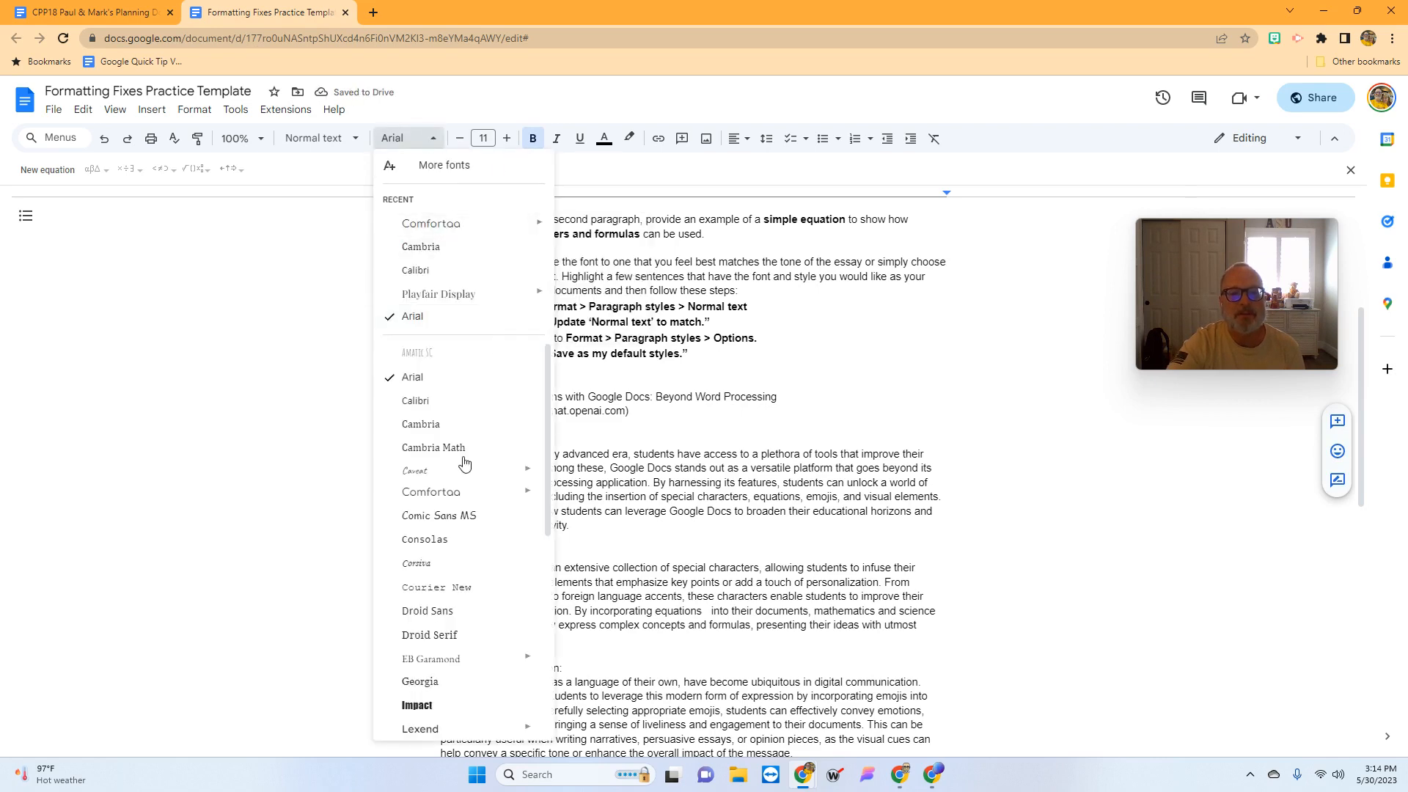
pyautogui.click(446, 493)
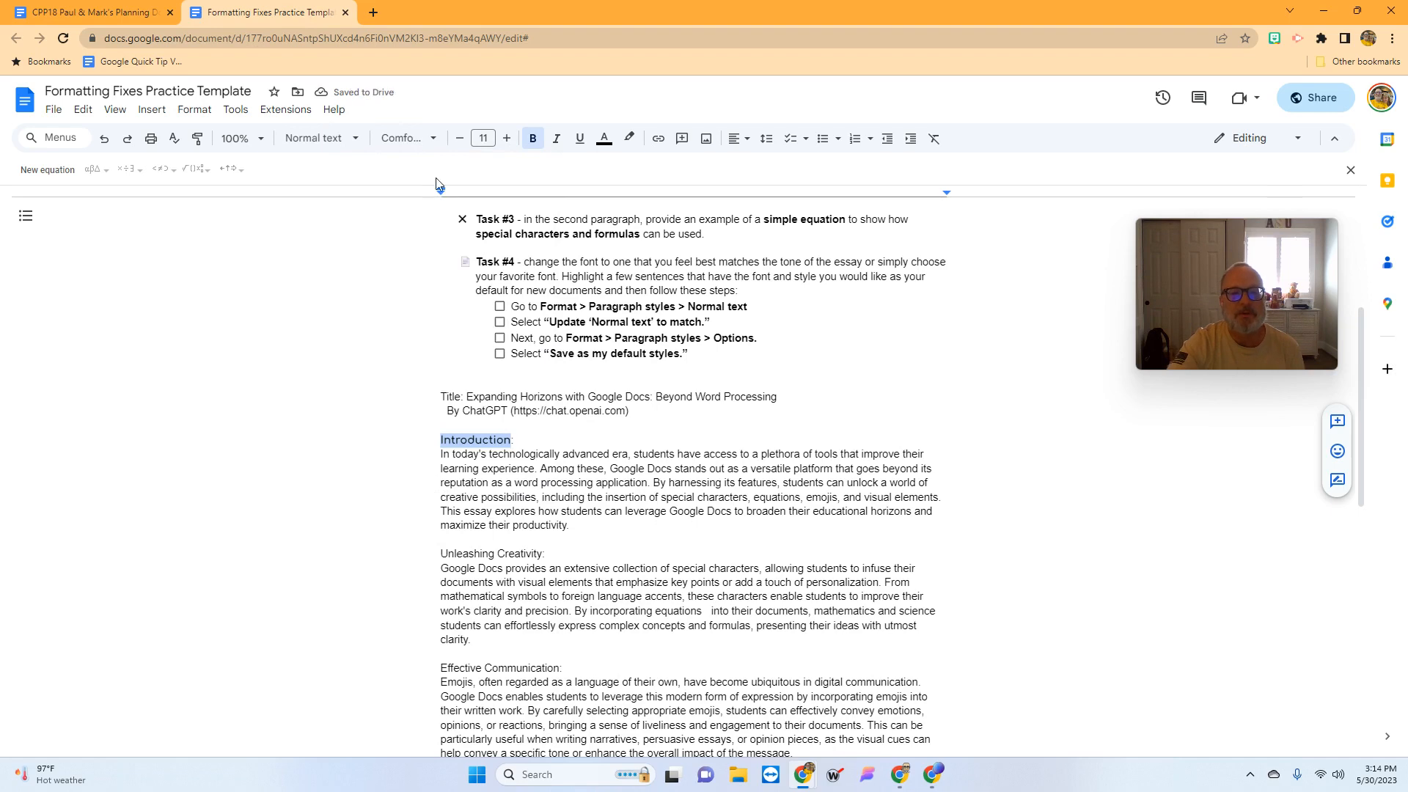
pyautogui.click(507, 139)
pyautogui.click(509, 140)
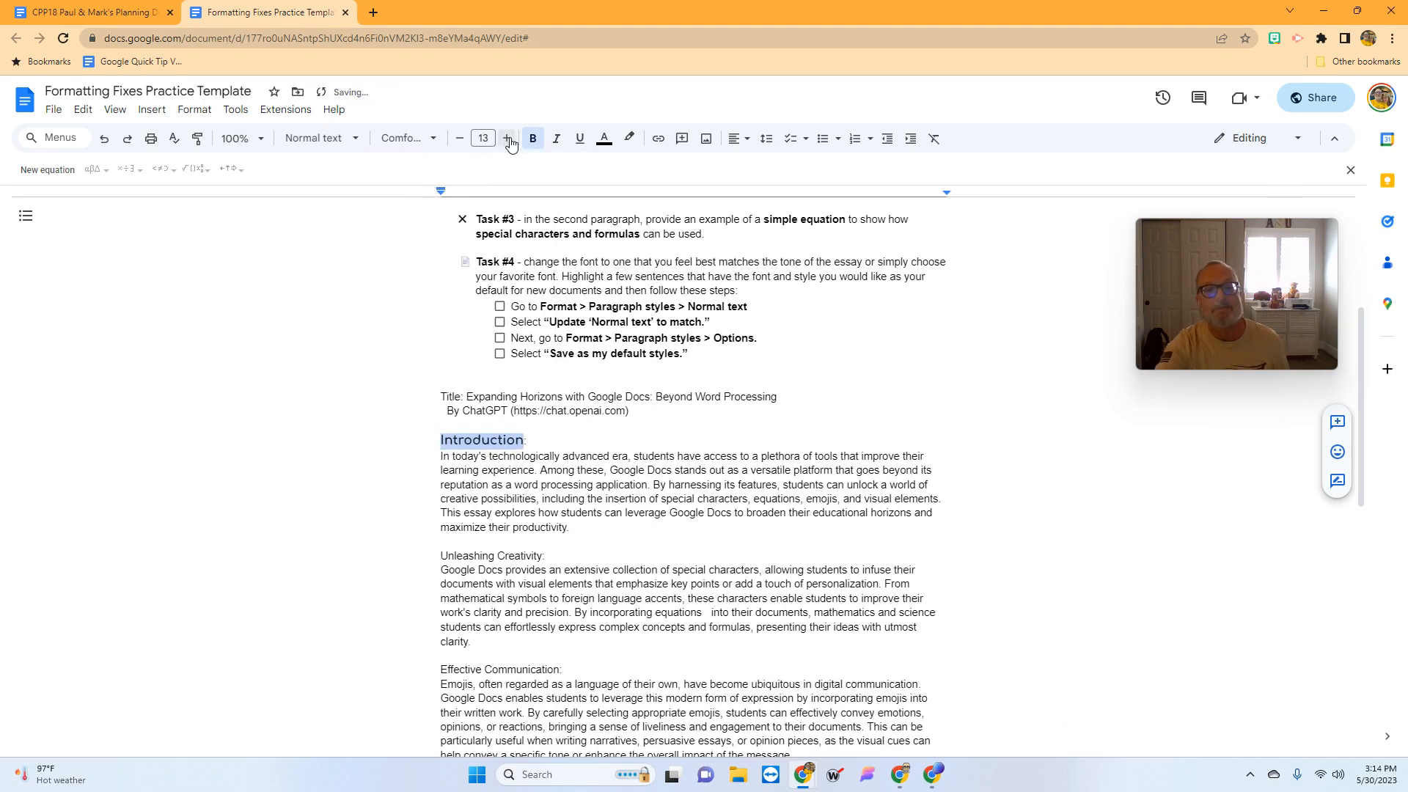
pyautogui.click(509, 140)
pyautogui.click(608, 468)
pyautogui.scroll(-1, 608, 468)
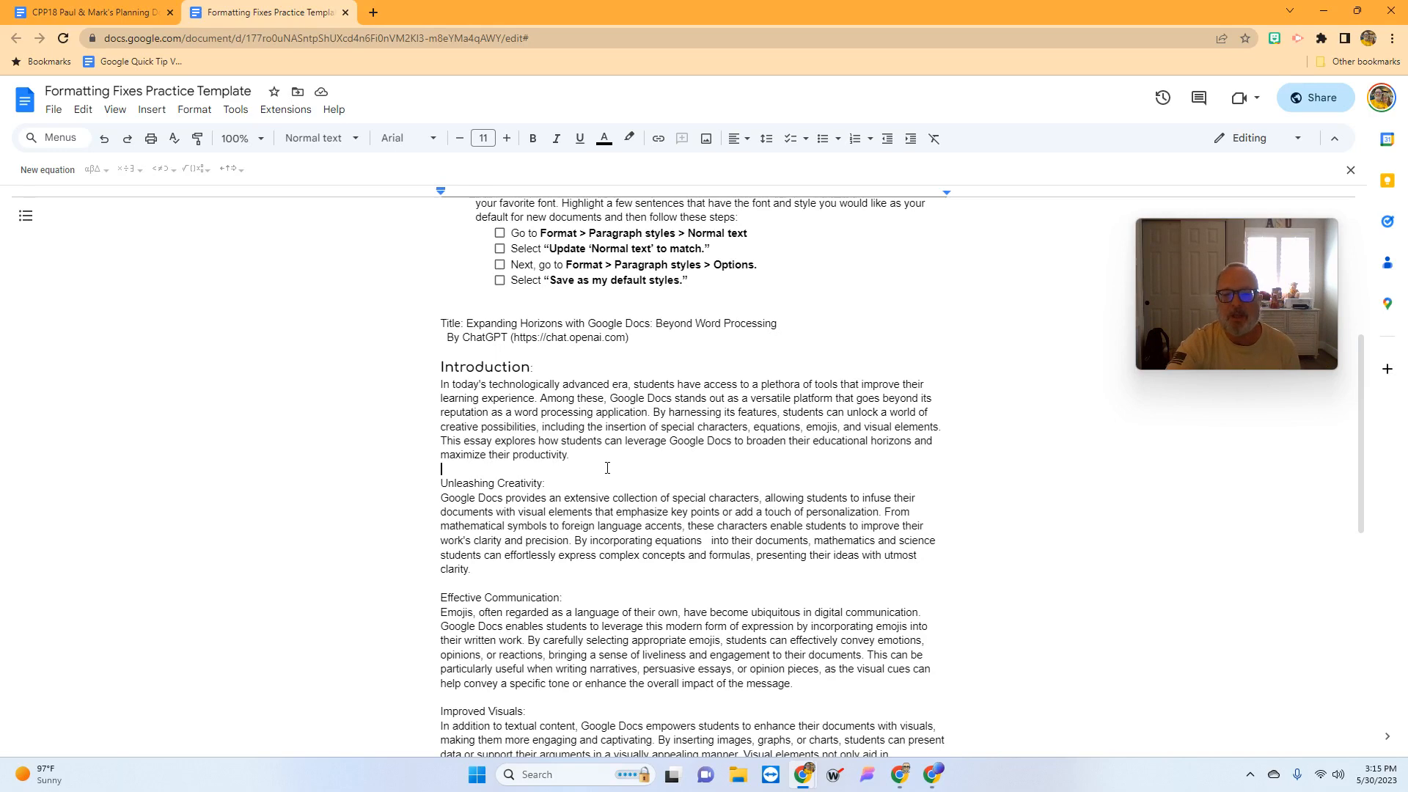
pyautogui.scroll(3, 607, 468)
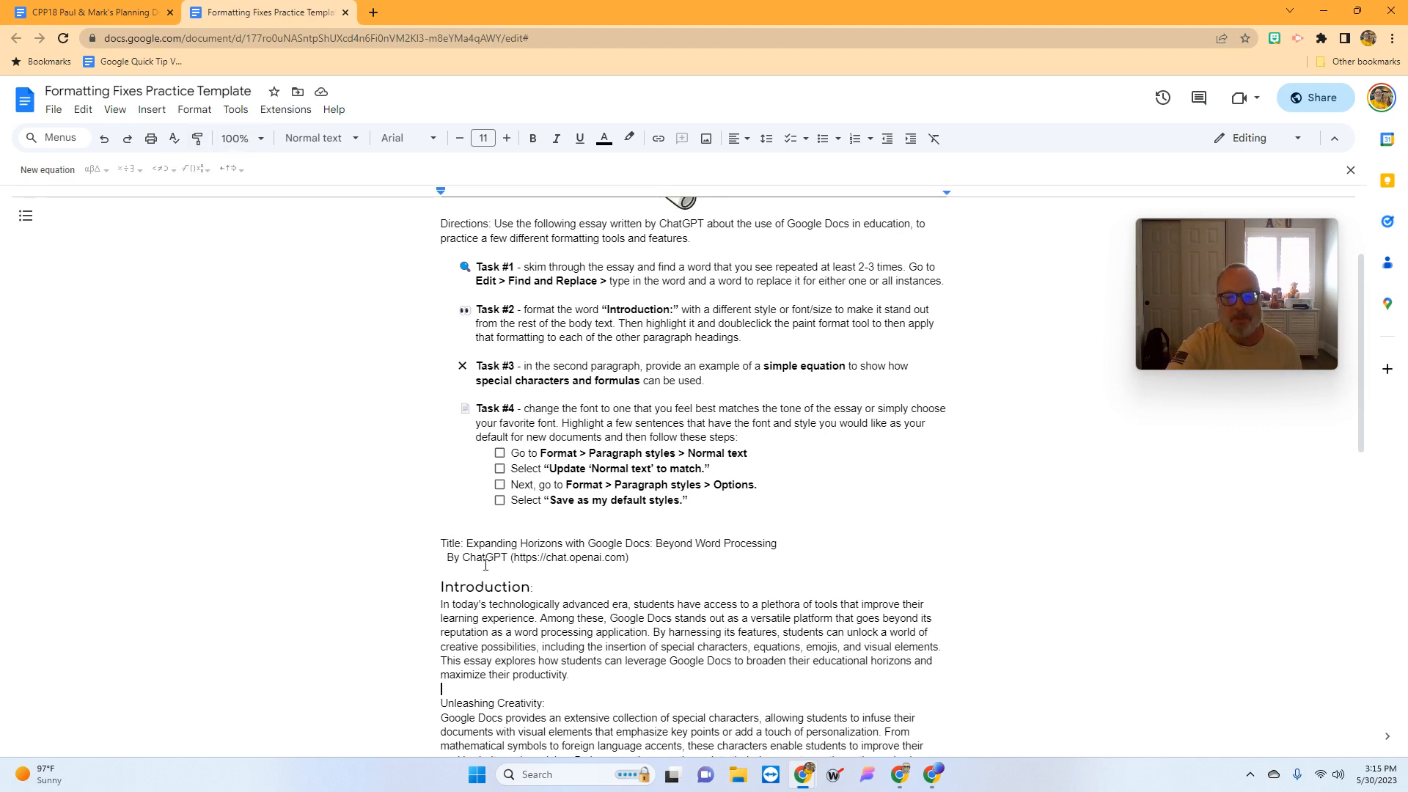
# - Paint the Introduction heading's format onto the Unleashing Creativity heading
pyautogui.moveTo(441, 588); pyautogui.dragTo(529, 589)
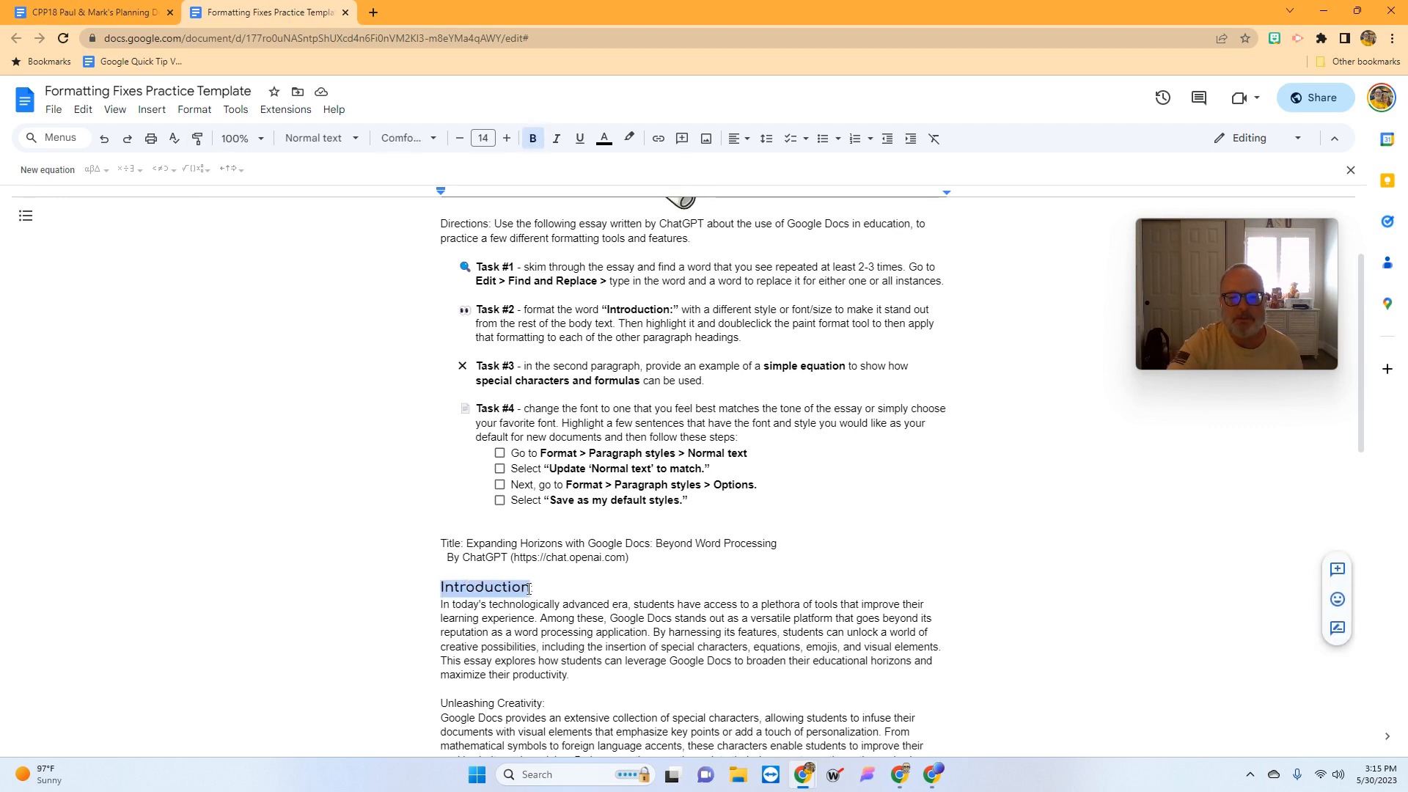
pyautogui.doubleClick(198, 140)
pyautogui.scroll(-2, 409, 698)
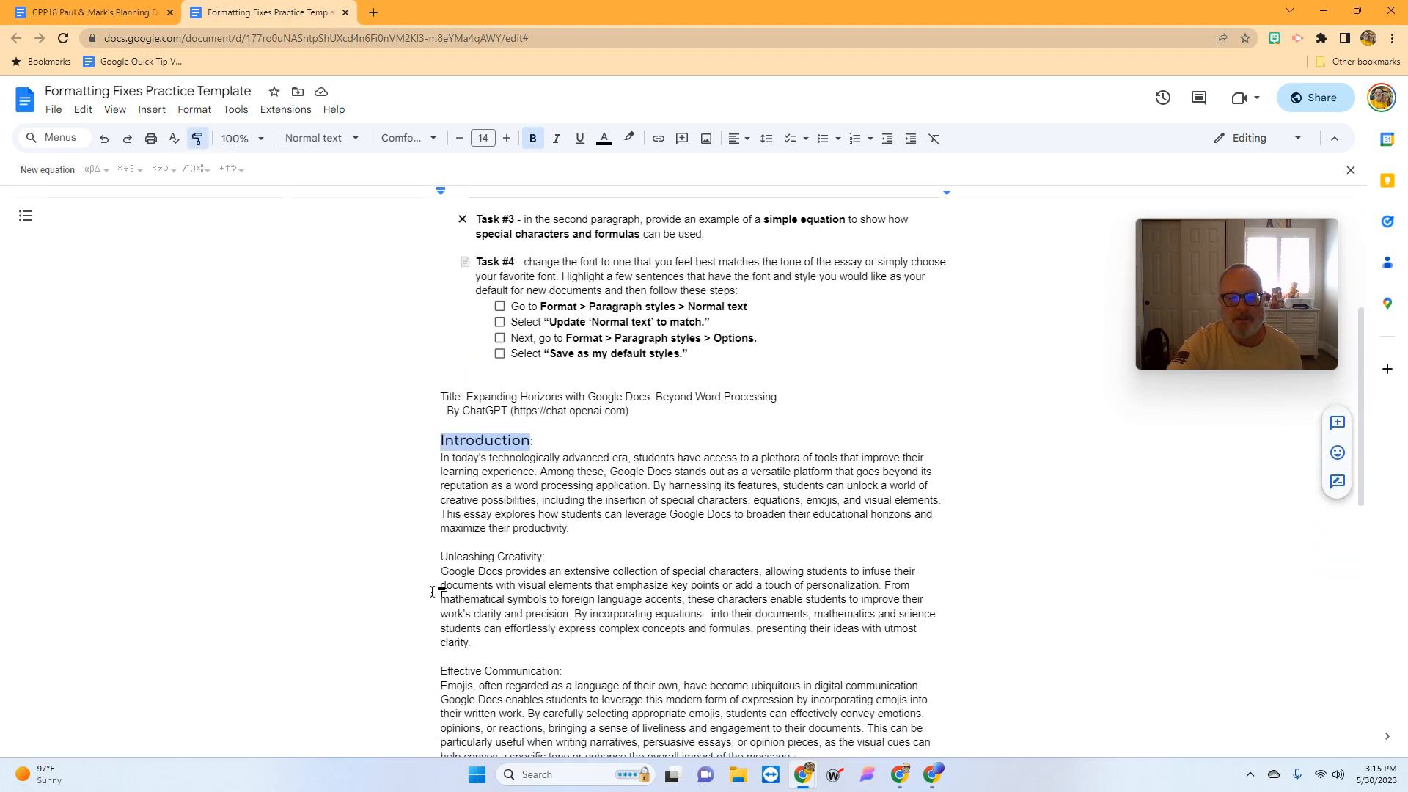
pyautogui.moveTo(440, 557); pyautogui.dragTo(542, 560)
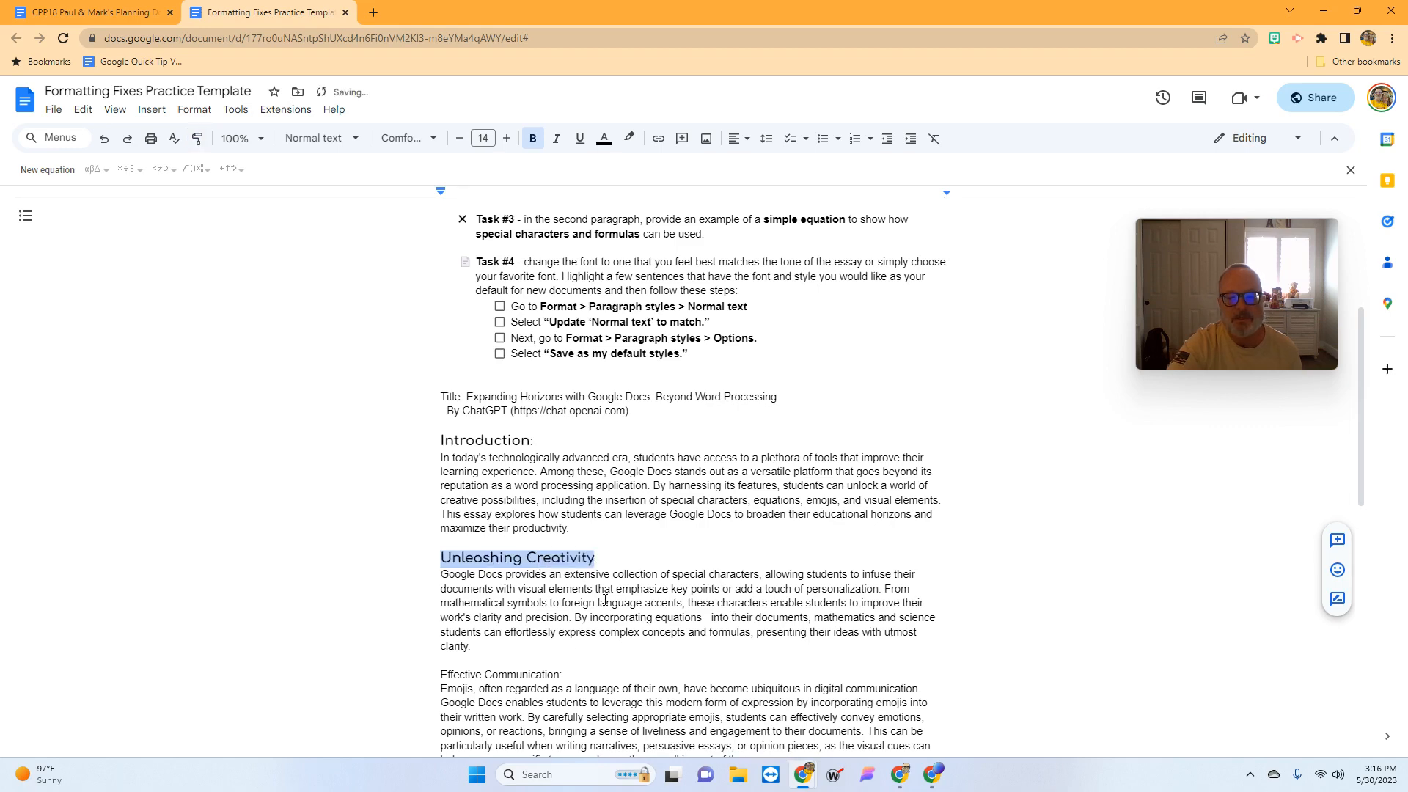
pyautogui.scroll(-6, 605, 600)
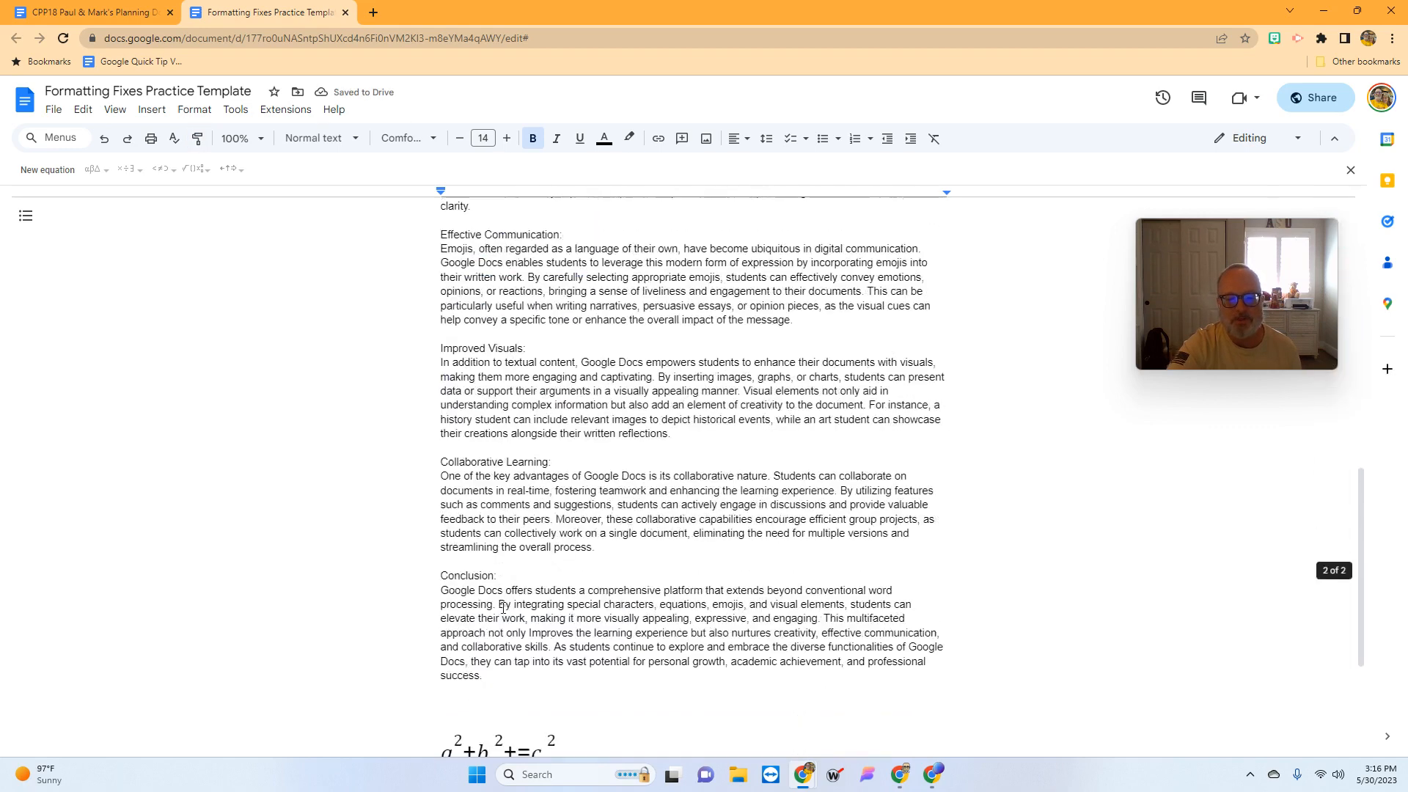
pyautogui.scroll(5, 503, 608)
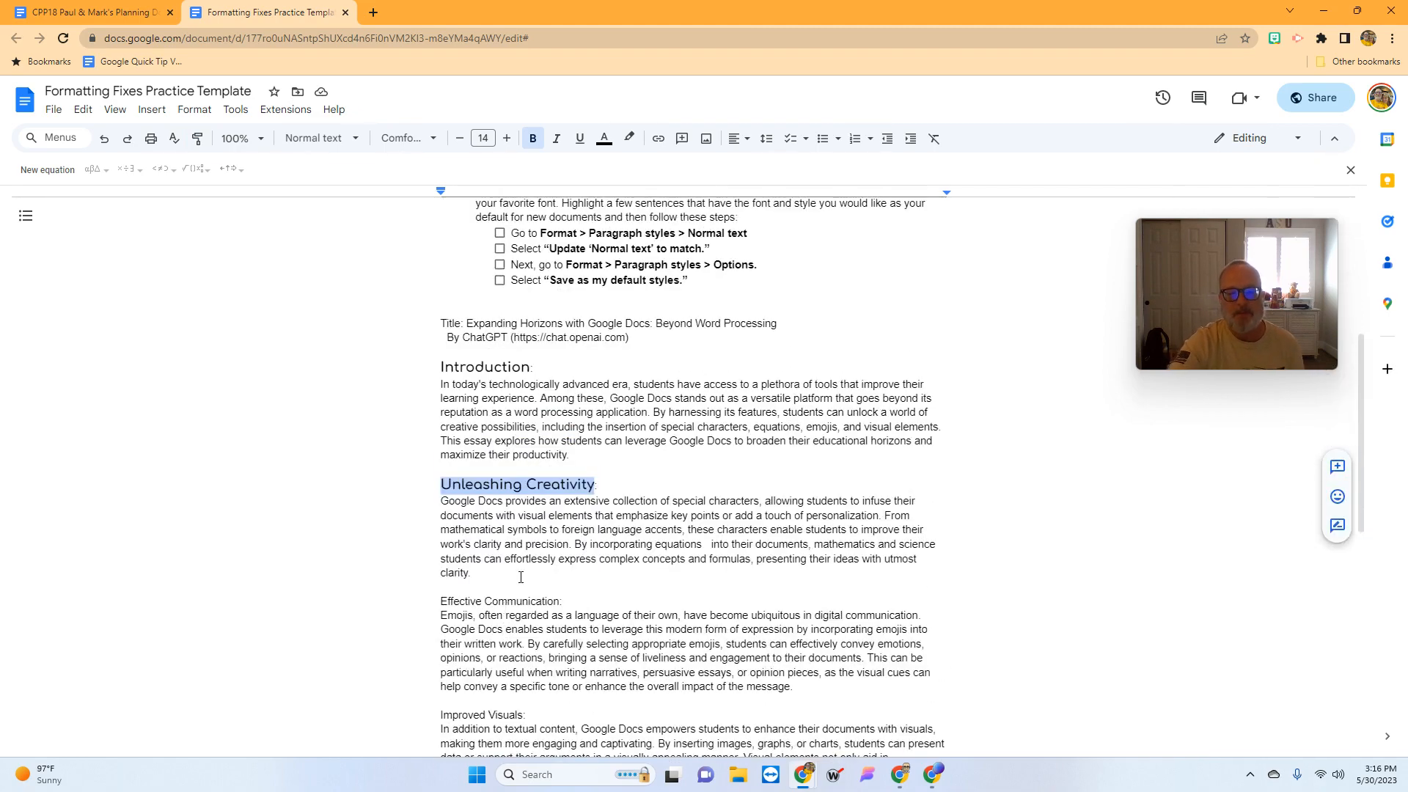
pyautogui.scroll(-3, 520, 577)
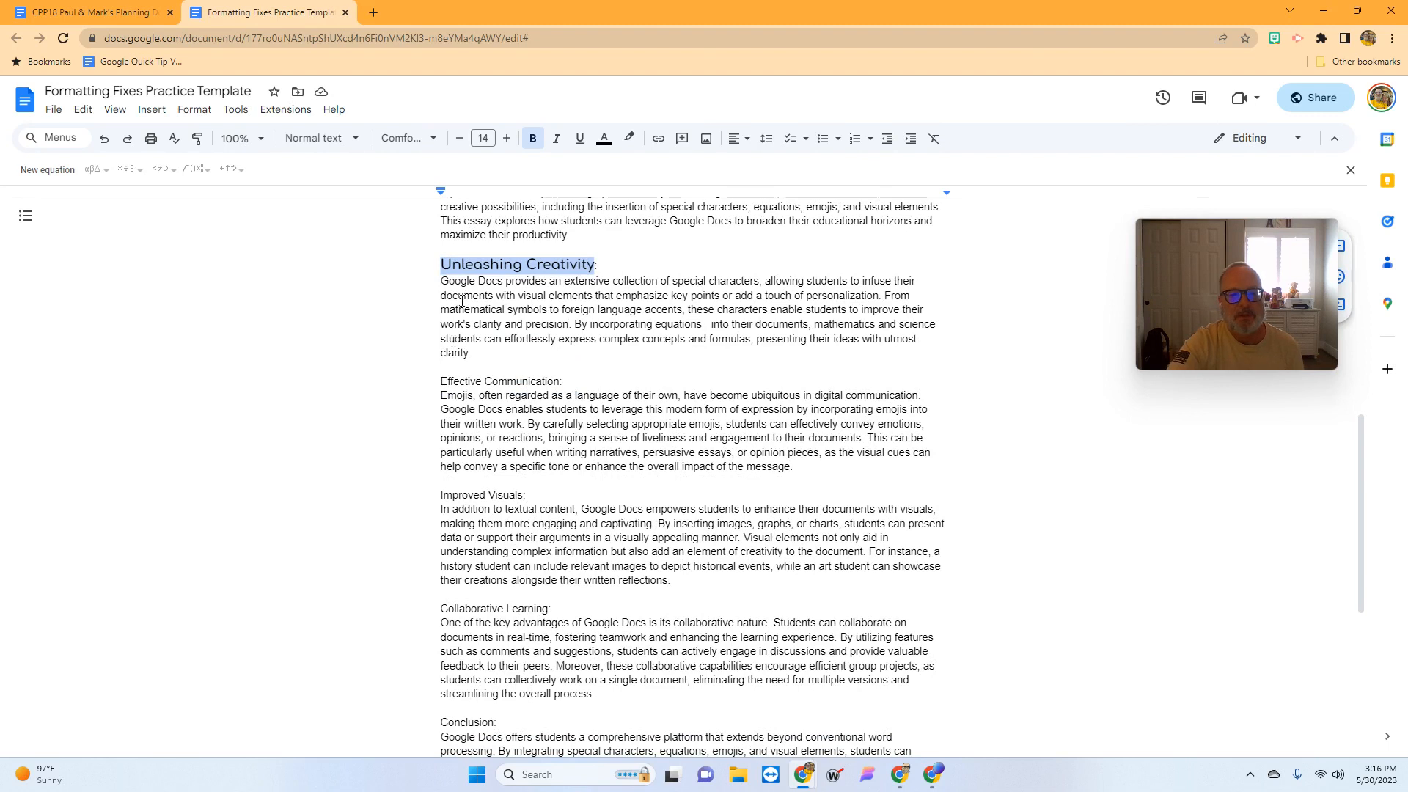
# - Copy the Unleashing Creativity heading's format onto the Effective Communication heading
pyautogui.moveTo(440, 266); pyautogui.dragTo(590, 273)
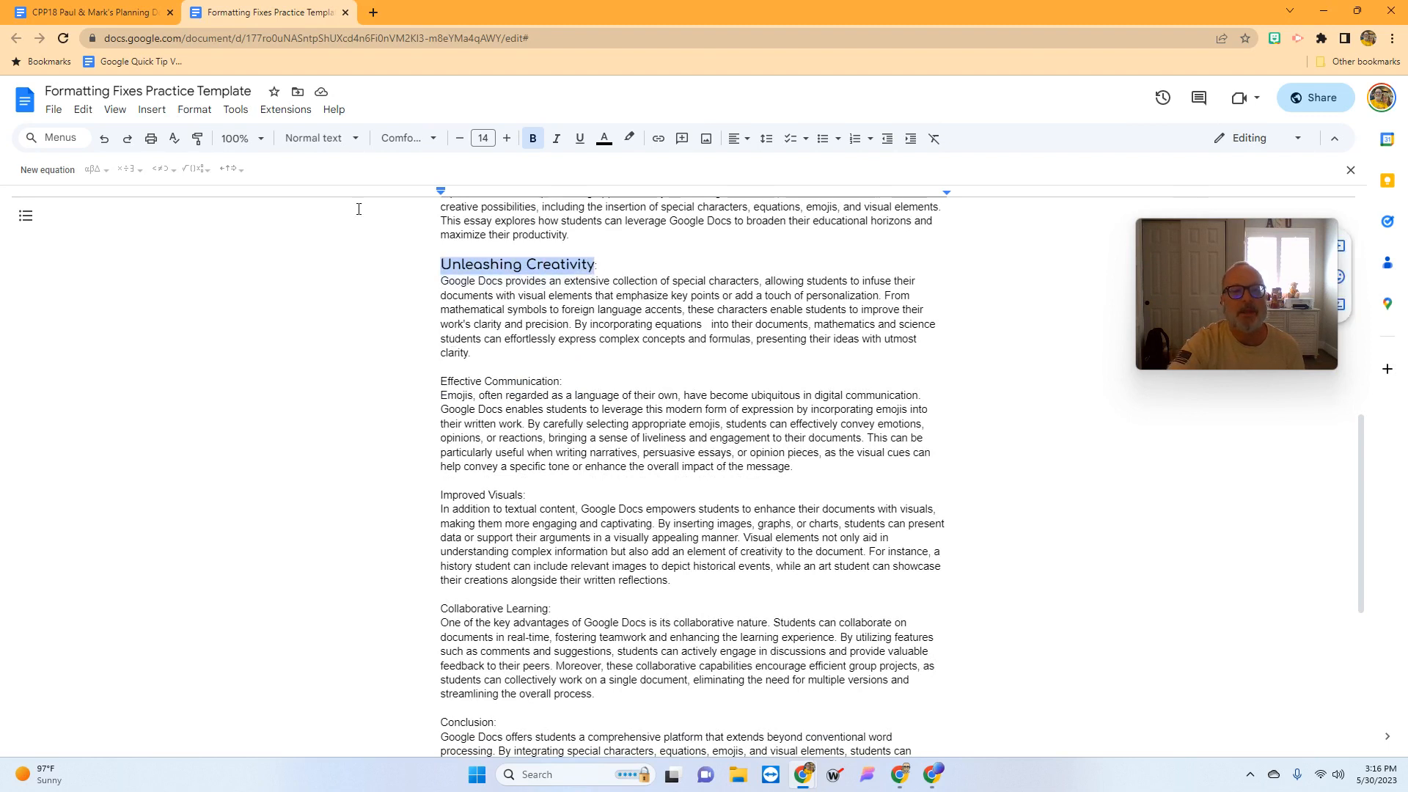
pyautogui.click(197, 139)
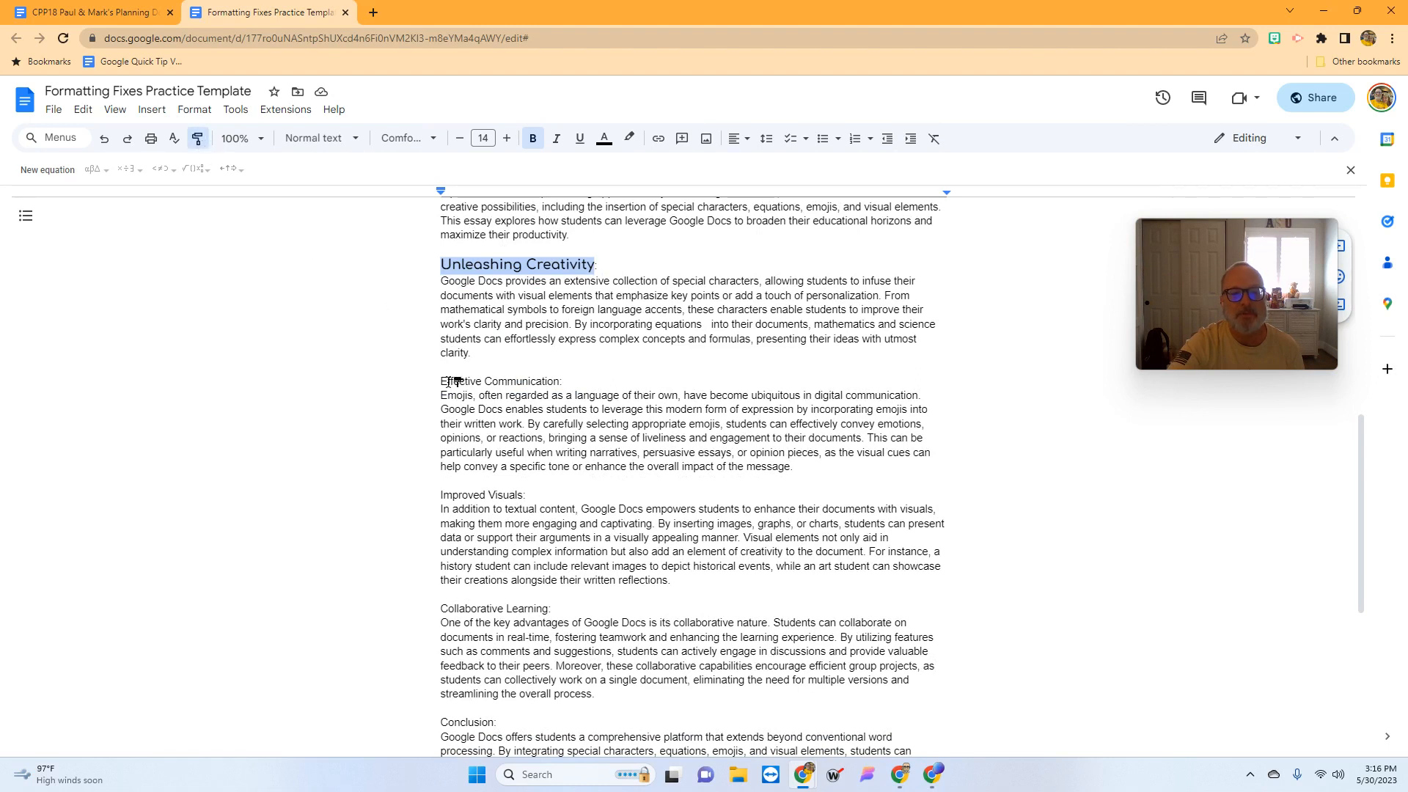
pyautogui.moveTo(443, 381); pyautogui.dragTo(560, 385)
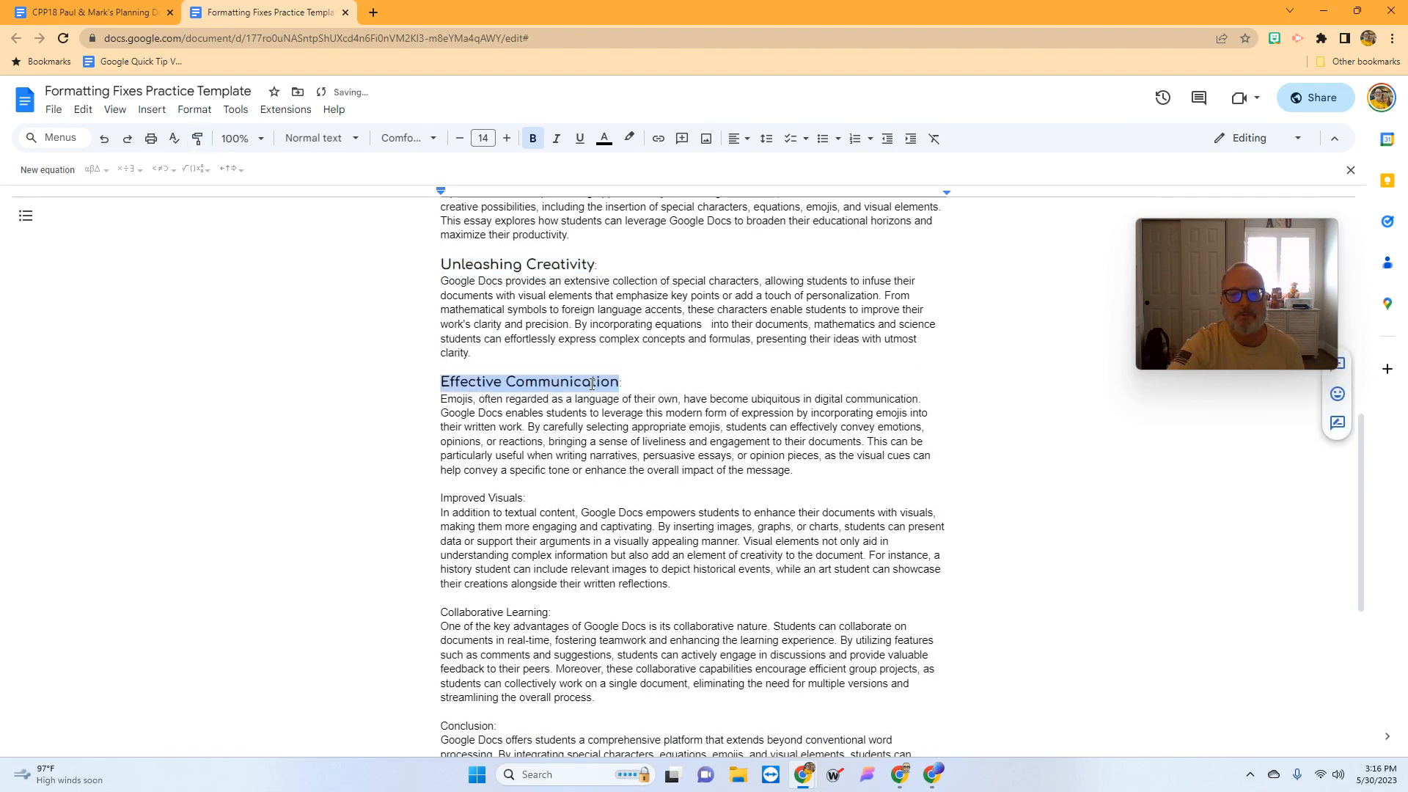
pyautogui.scroll(6, 824, 626)
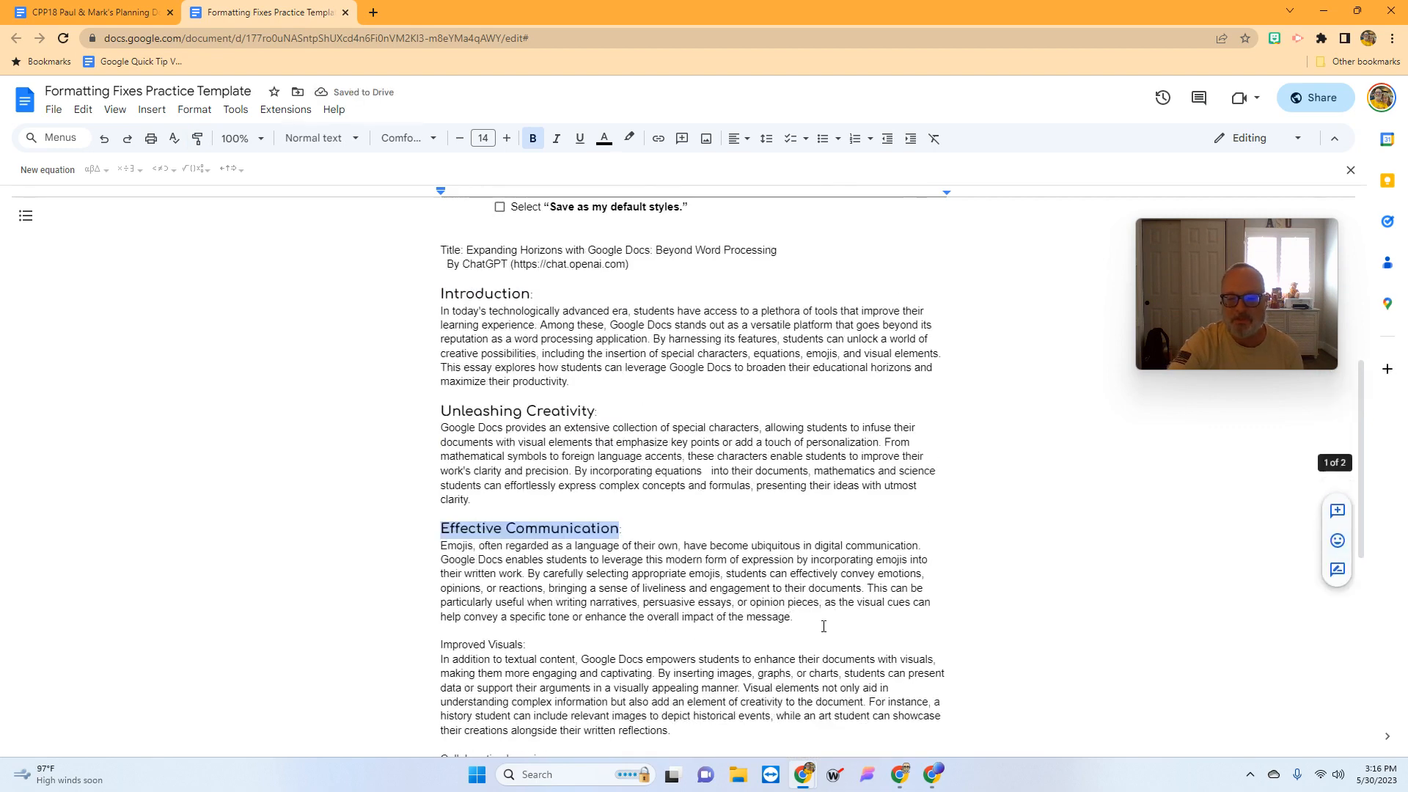
pyautogui.scroll(2, 824, 626)
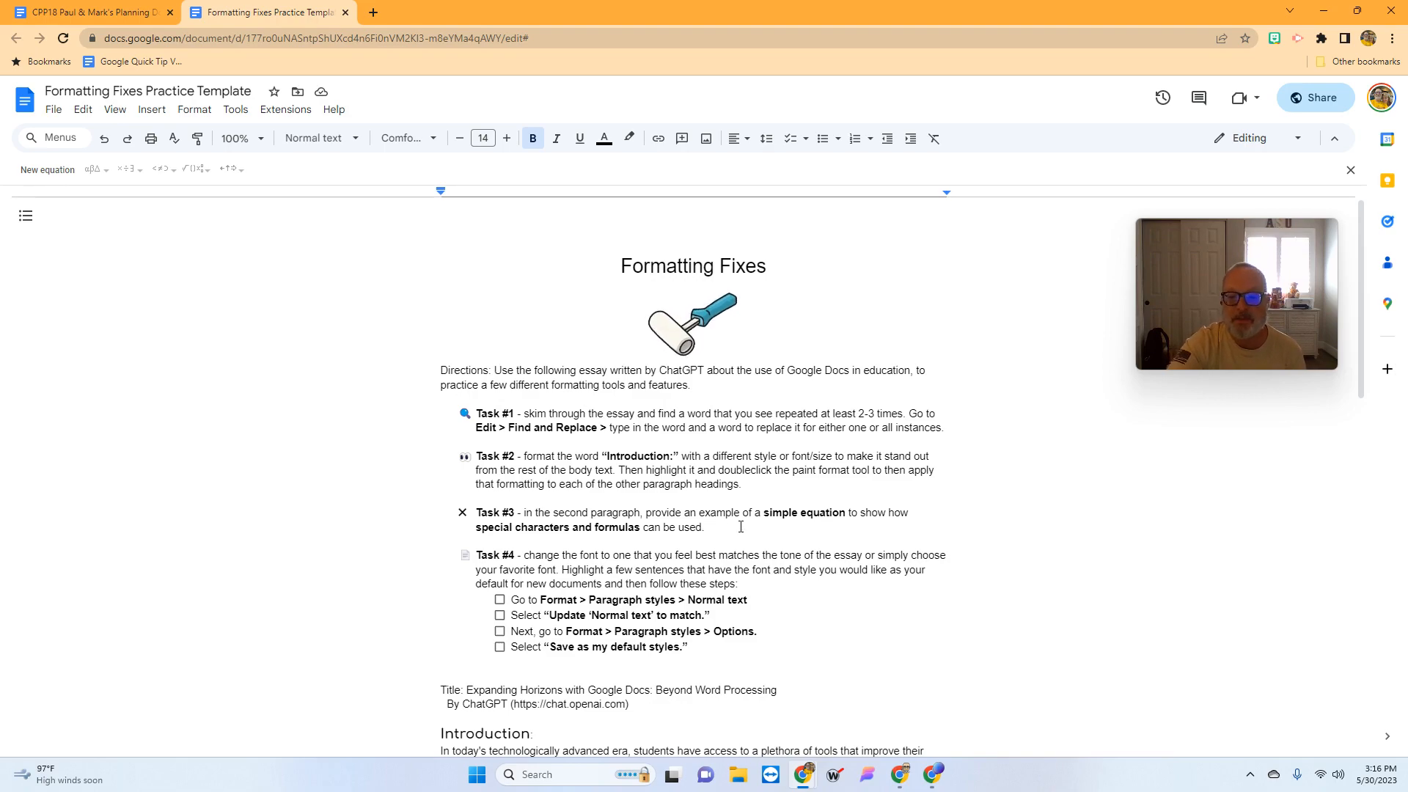
pyautogui.scroll(-4, 741, 526)
pyautogui.scroll(-7, 741, 527)
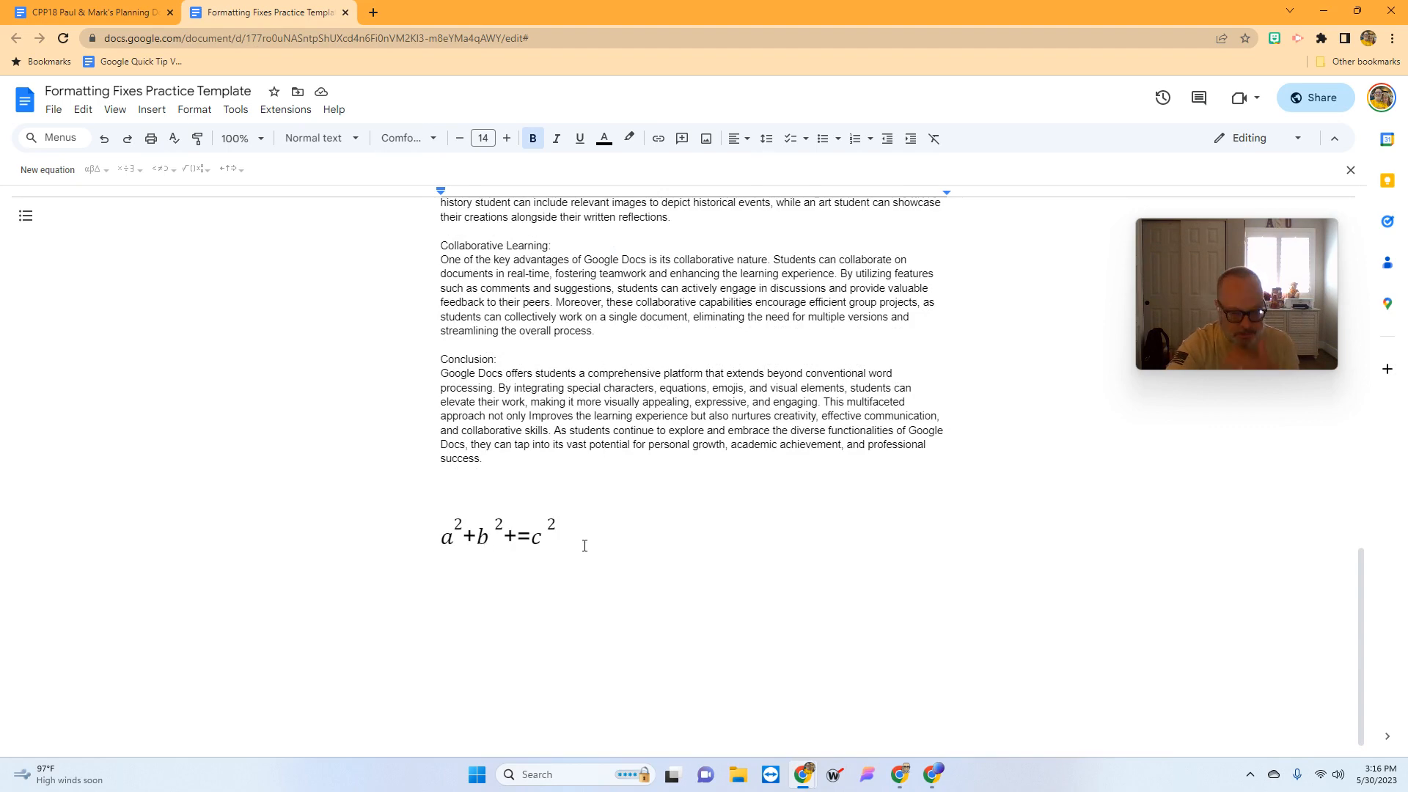
pyautogui.scroll(4, 621, 581)
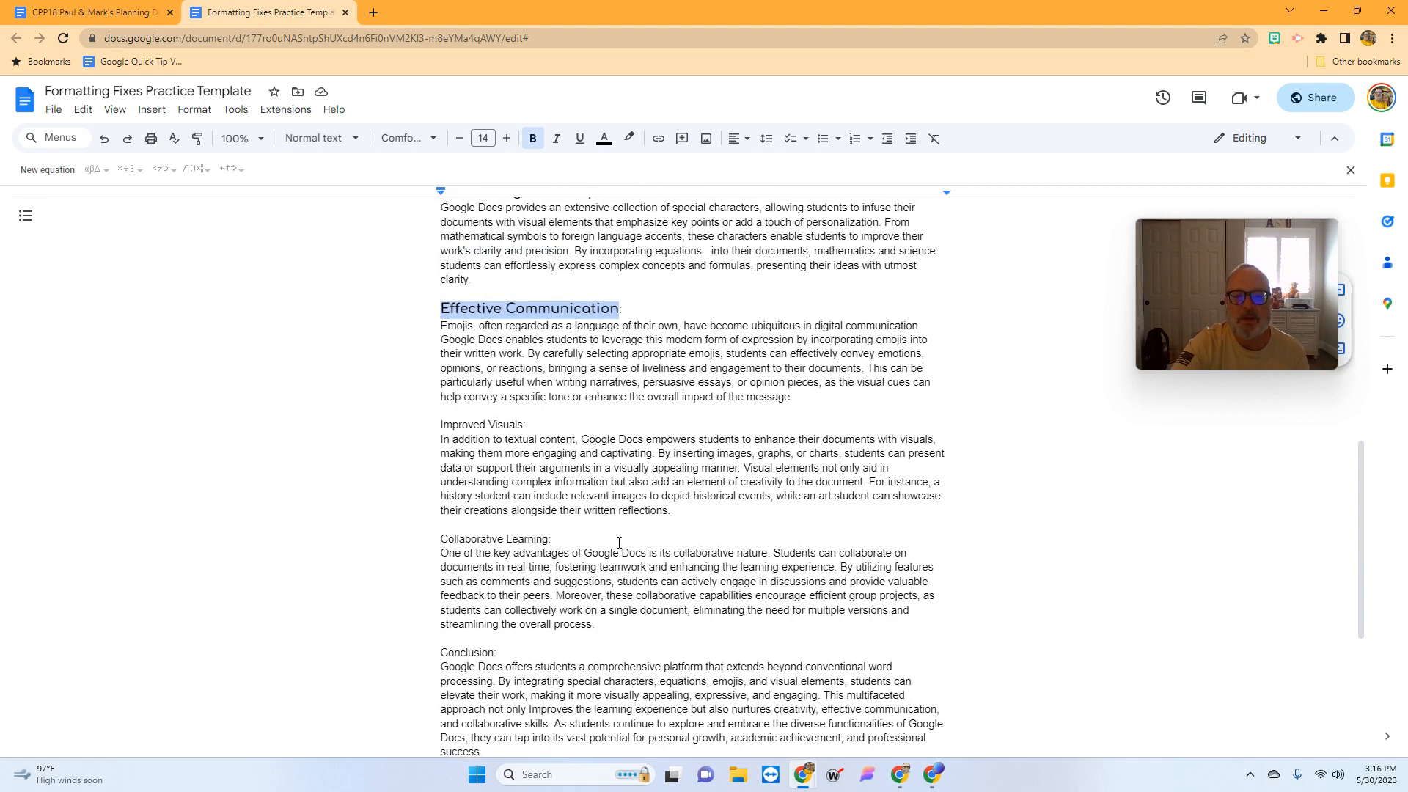
pyautogui.scroll(2, 616, 499)
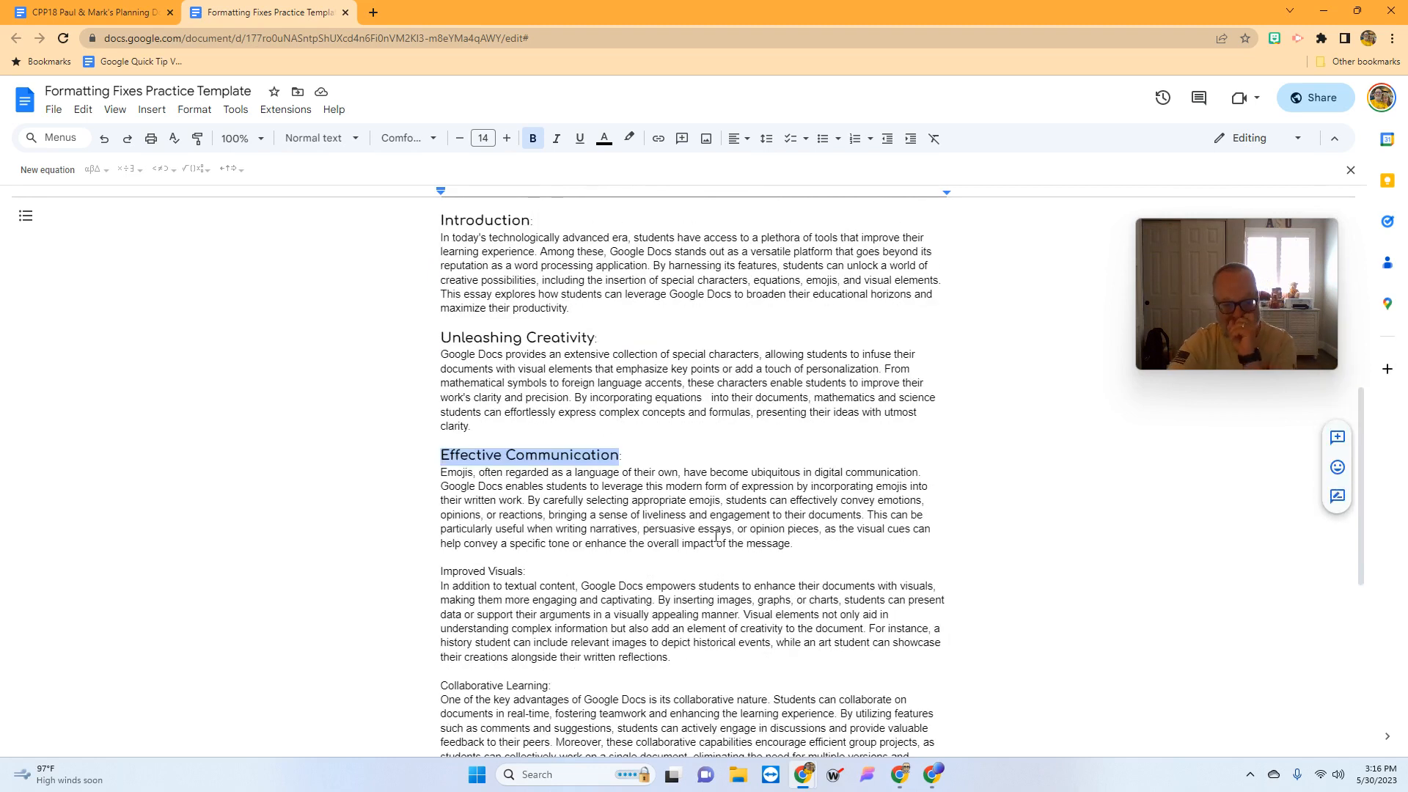
pyautogui.scroll(1, 711, 535)
pyautogui.scroll(1, 711, 535)
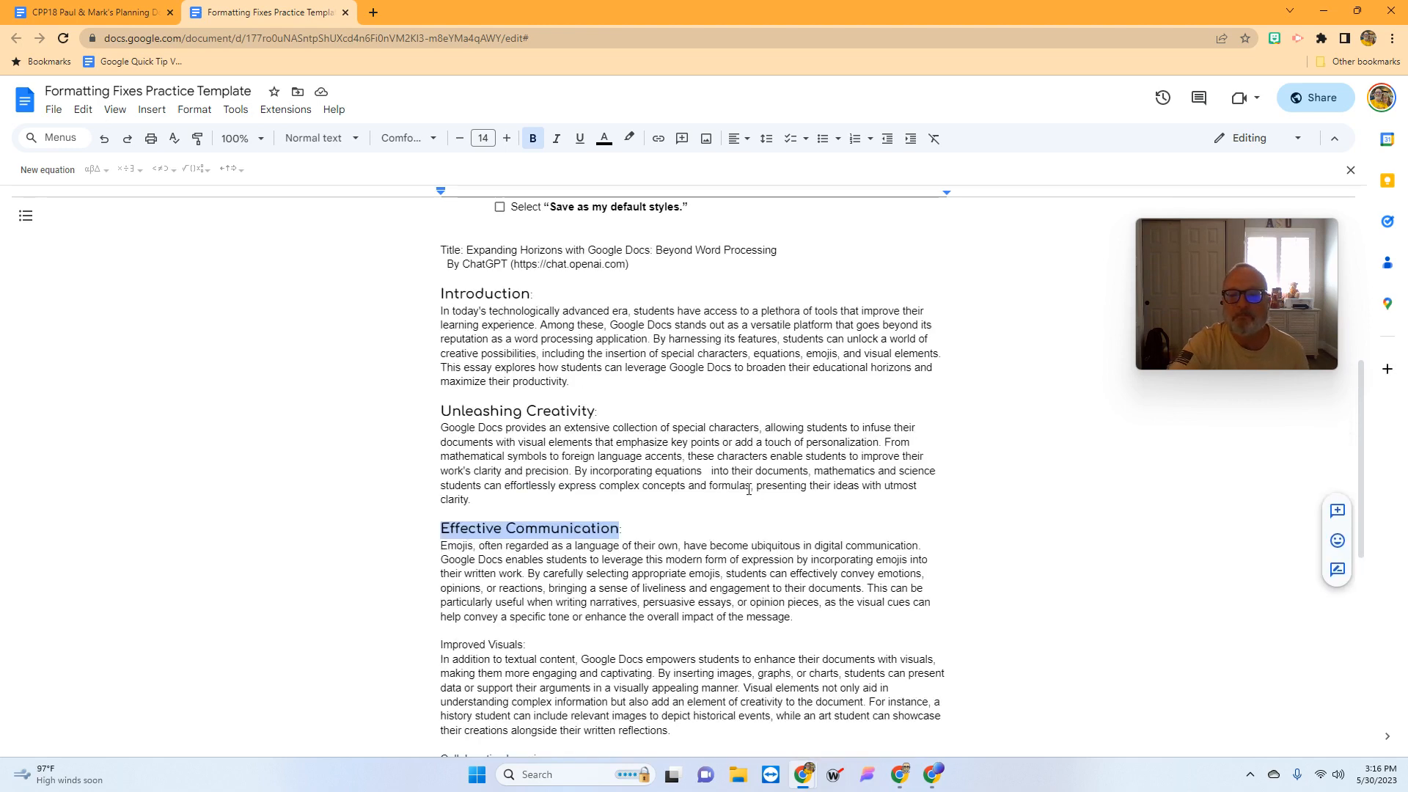
# - Type ' (like' after 'equations' in the Unleashing Creativity paragraph
pyautogui.click(697, 470)
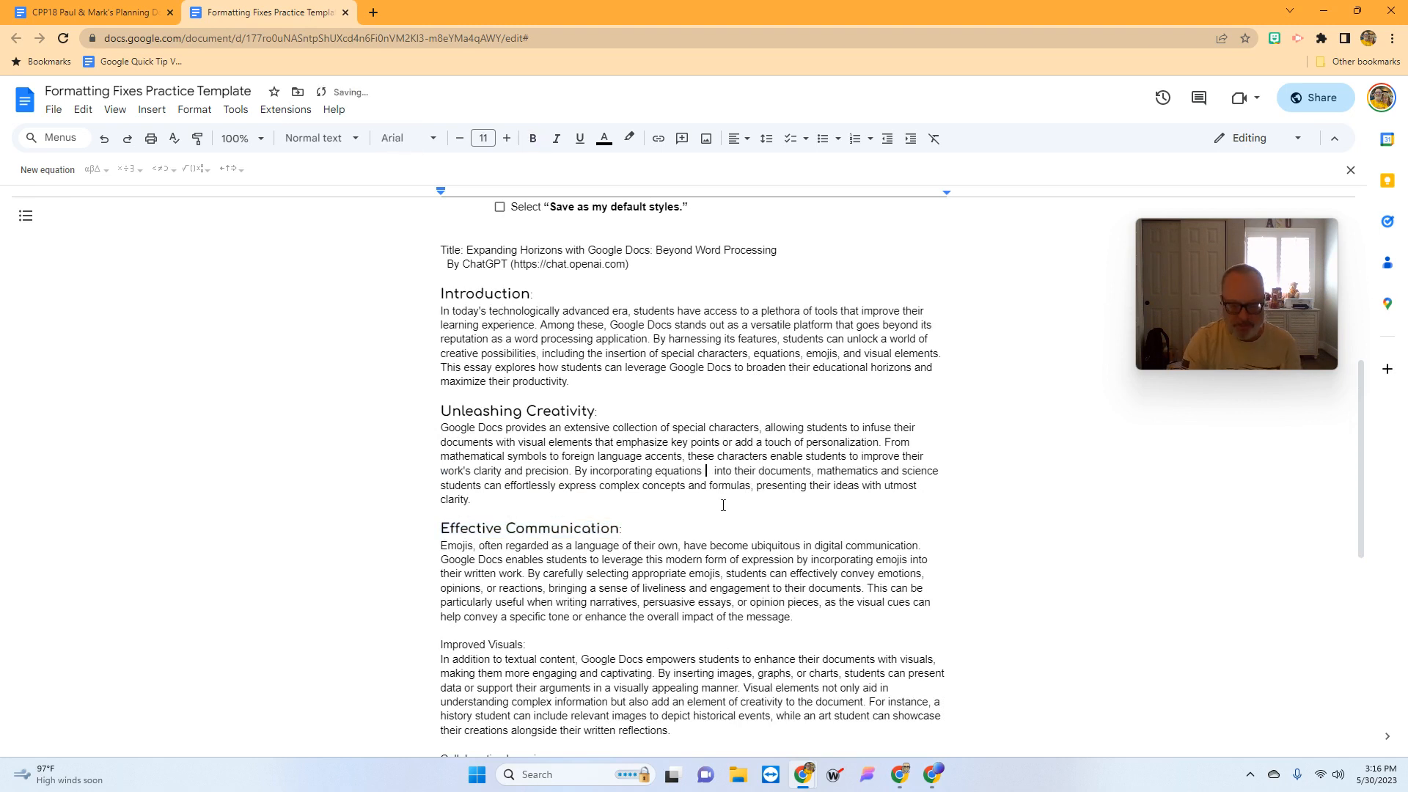
pyautogui.write('(')
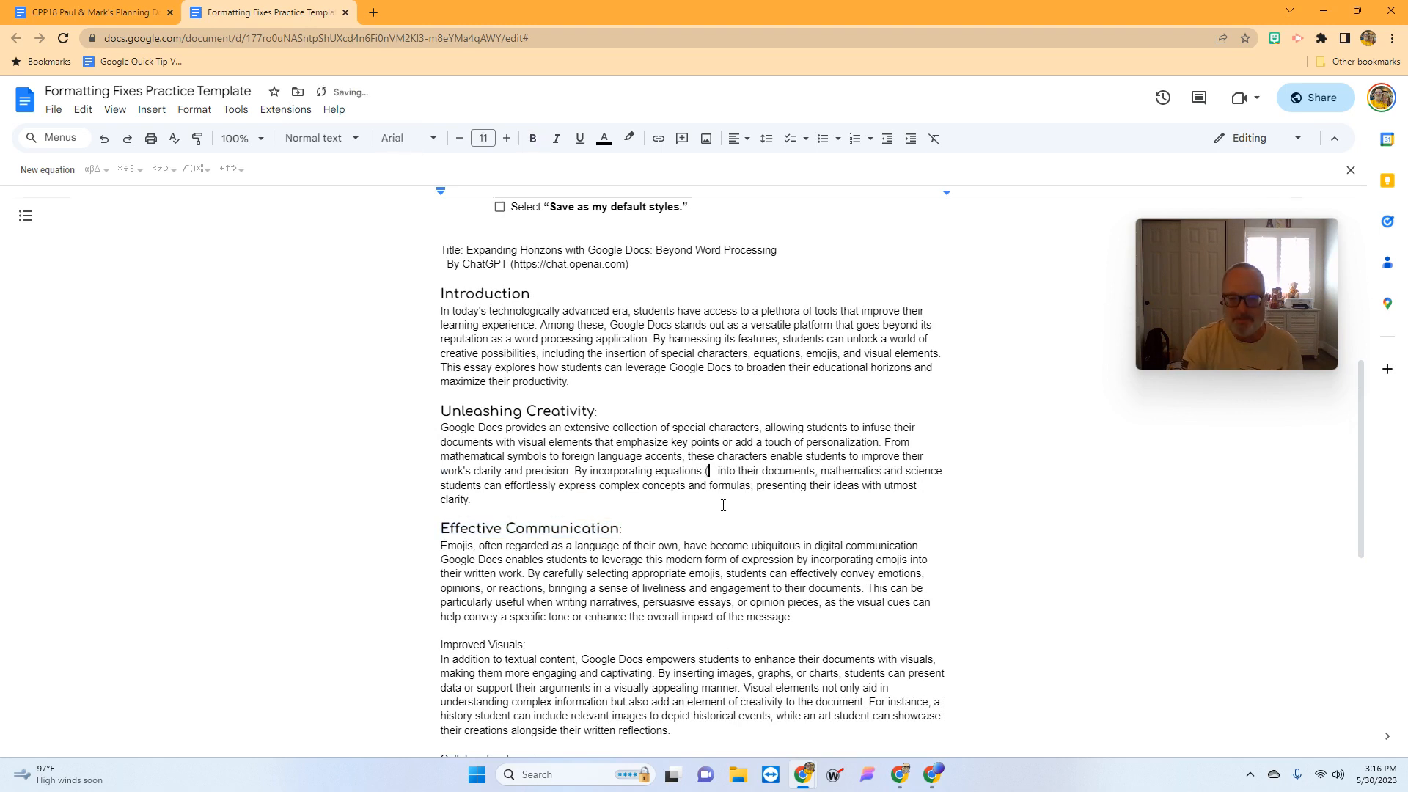
pyautogui.write('like')
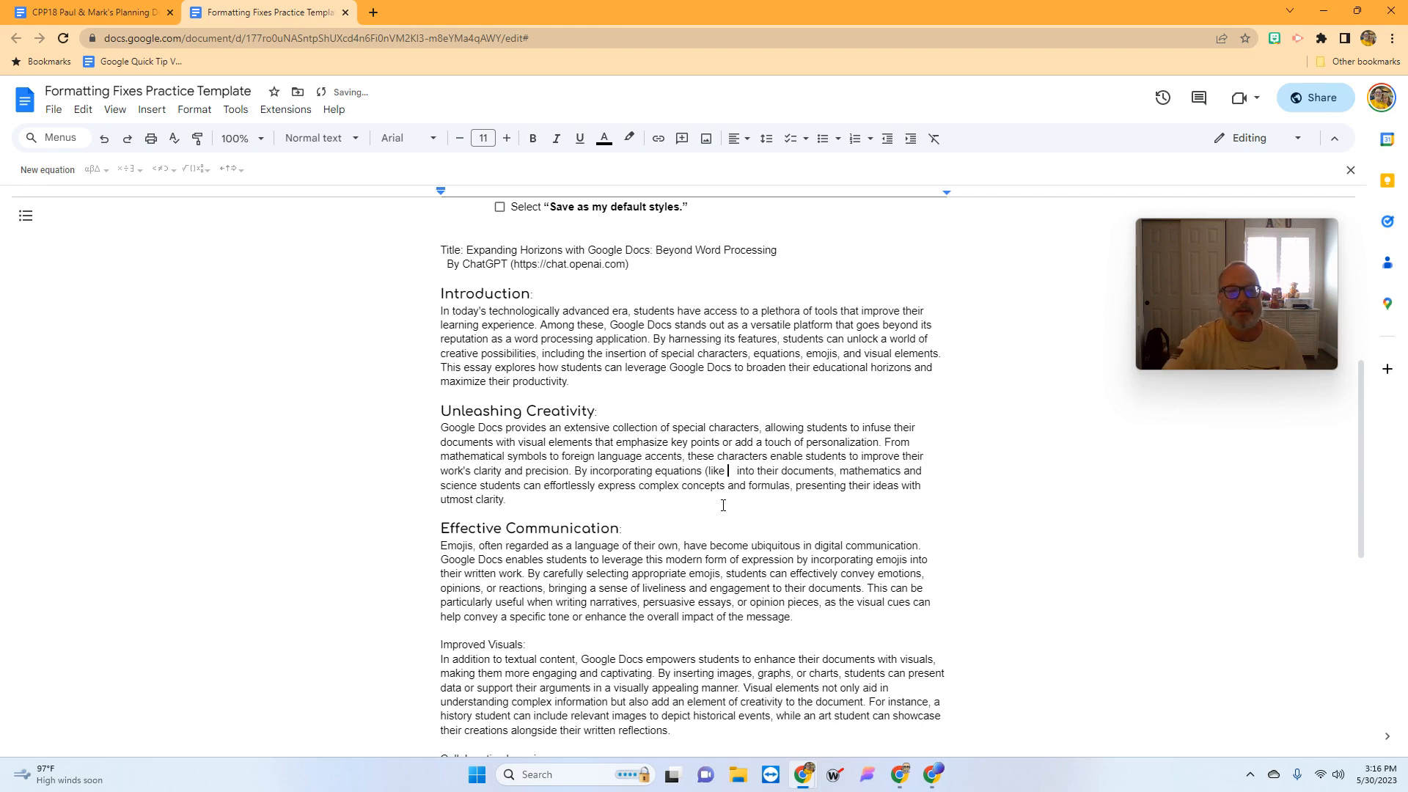
pyautogui.scroll(2, 738, 365)
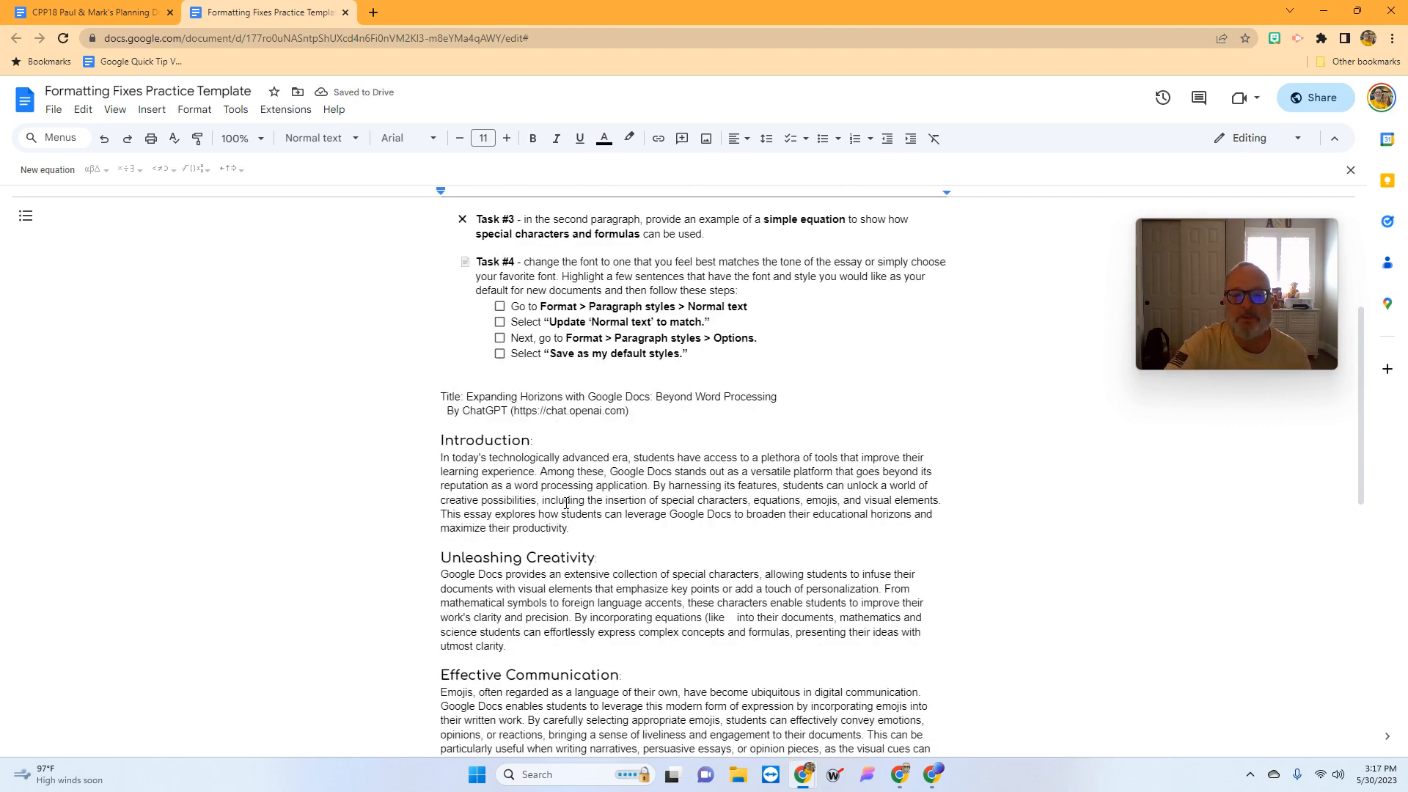
# - Insert an empty equation after '(like' and browse its Greek letter and operator symbols
pyautogui.click(151, 110)
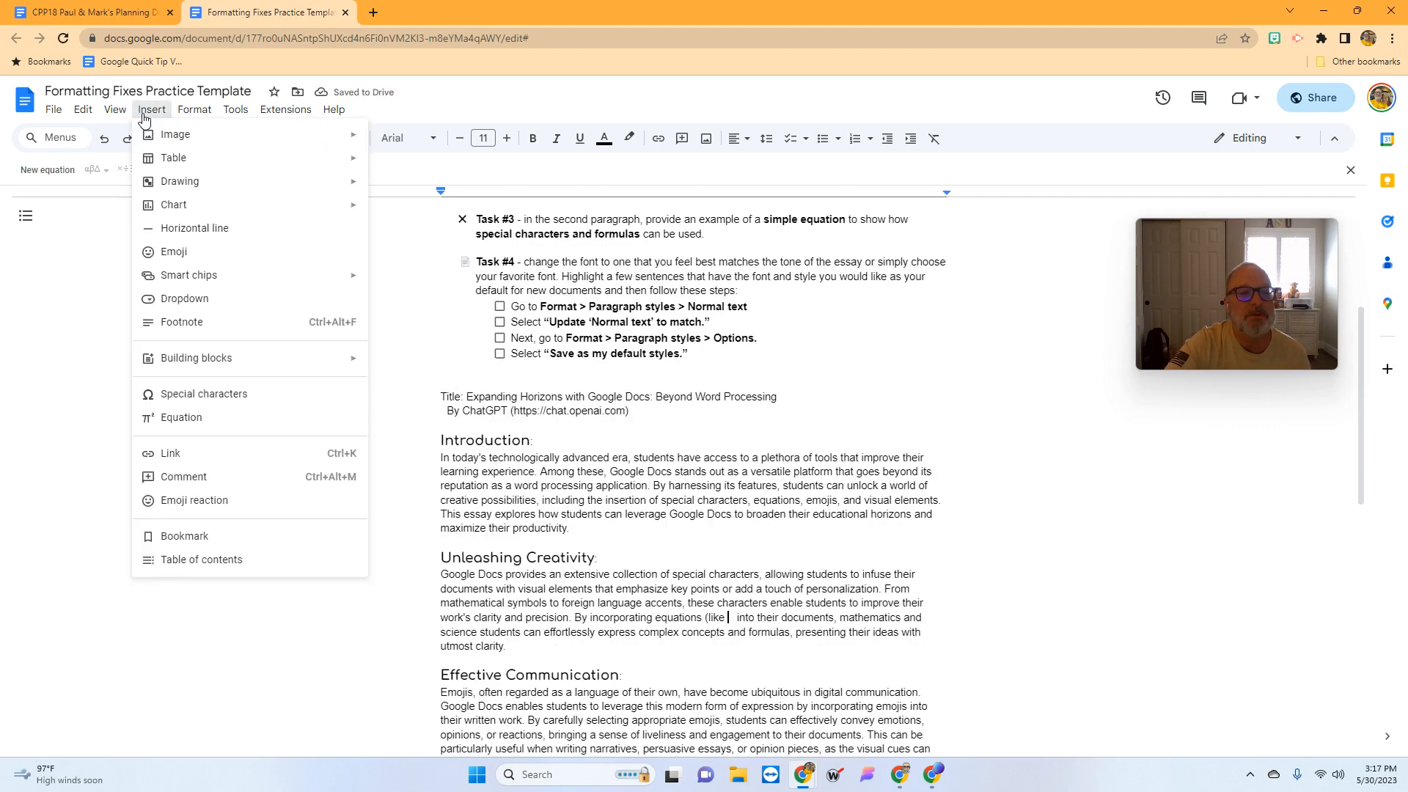
pyautogui.click(170, 418)
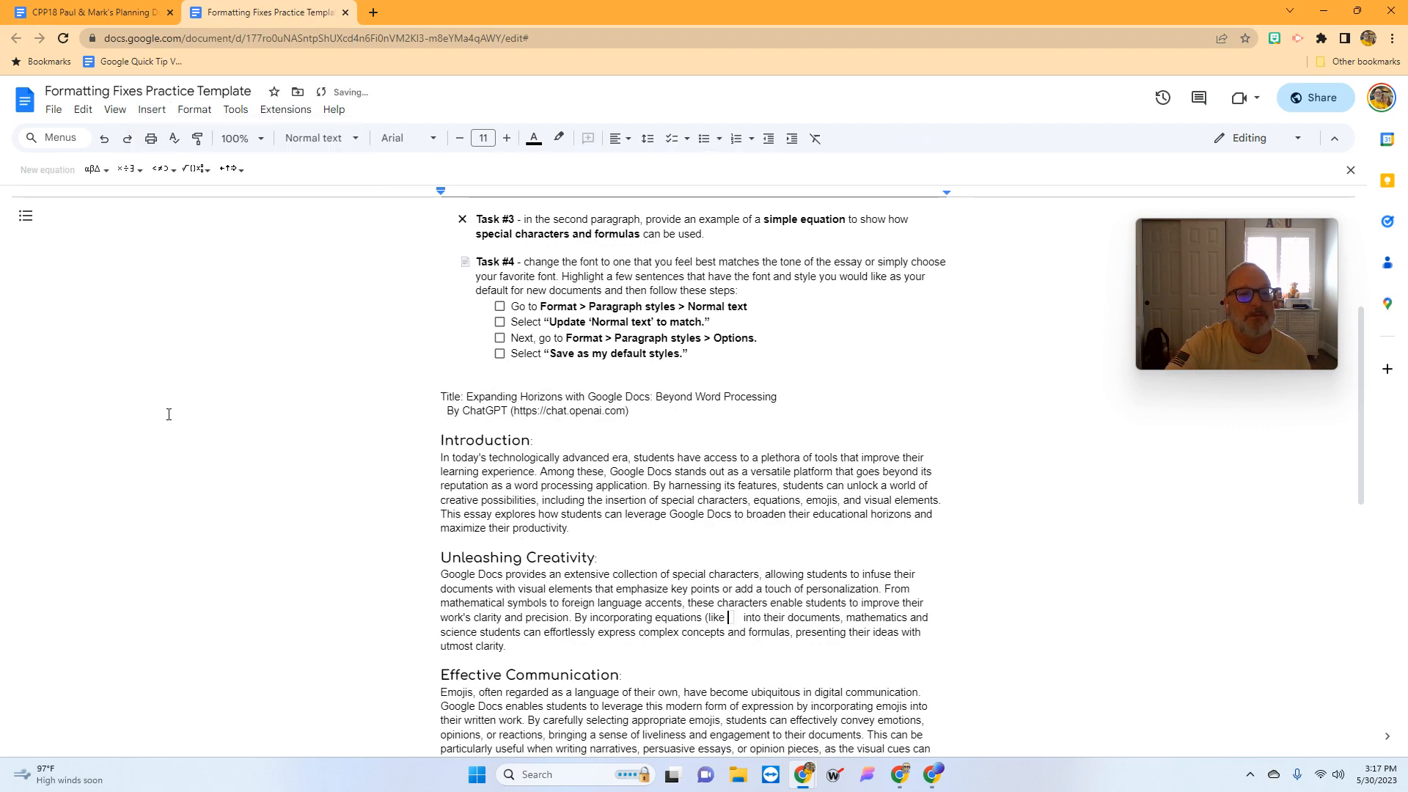
pyautogui.click(107, 173)
pyautogui.click(127, 174)
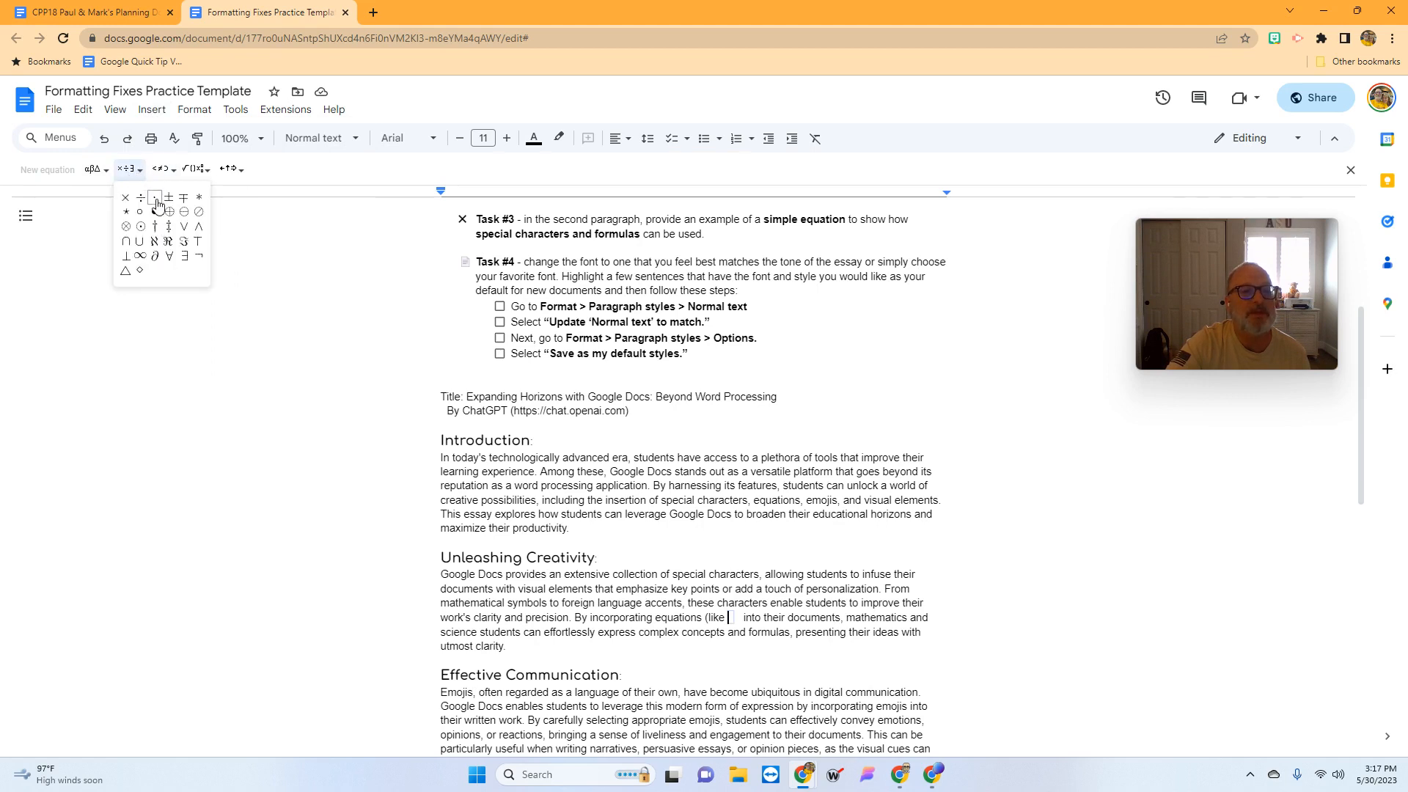
pyautogui.moveTo(171, 175)
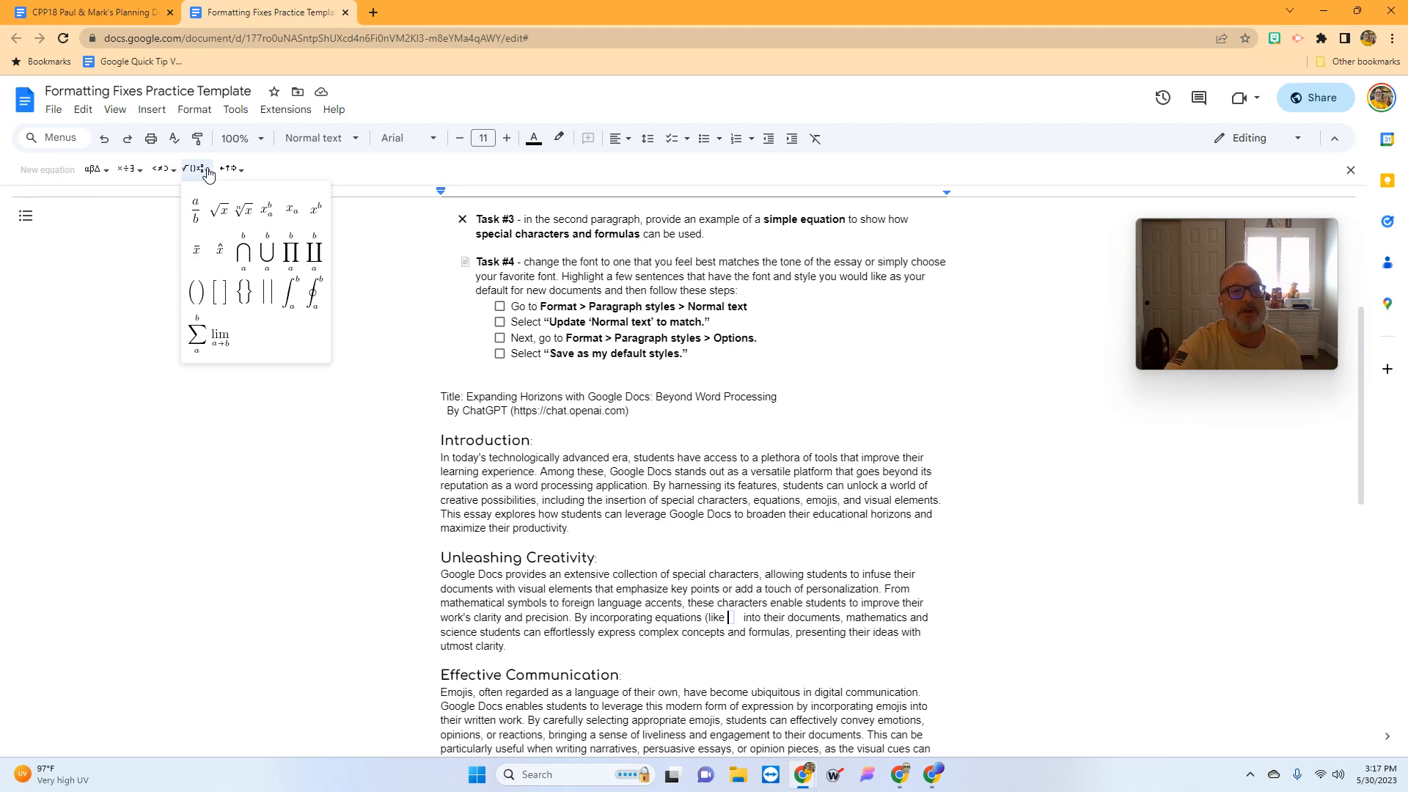
# - Build 'a² + b² +' in the equation using superscript templates
pyautogui.click(317, 215)
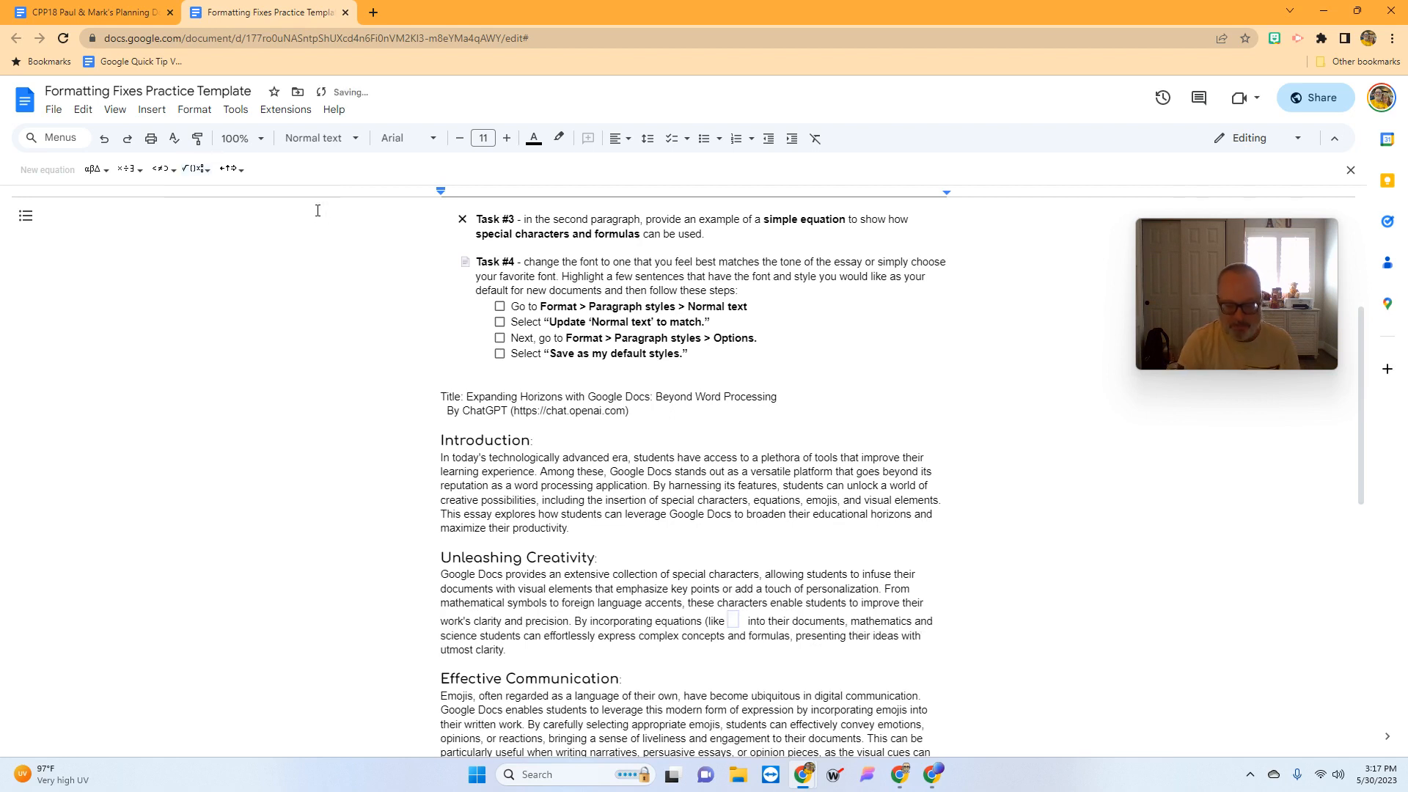
pyautogui.write('a')
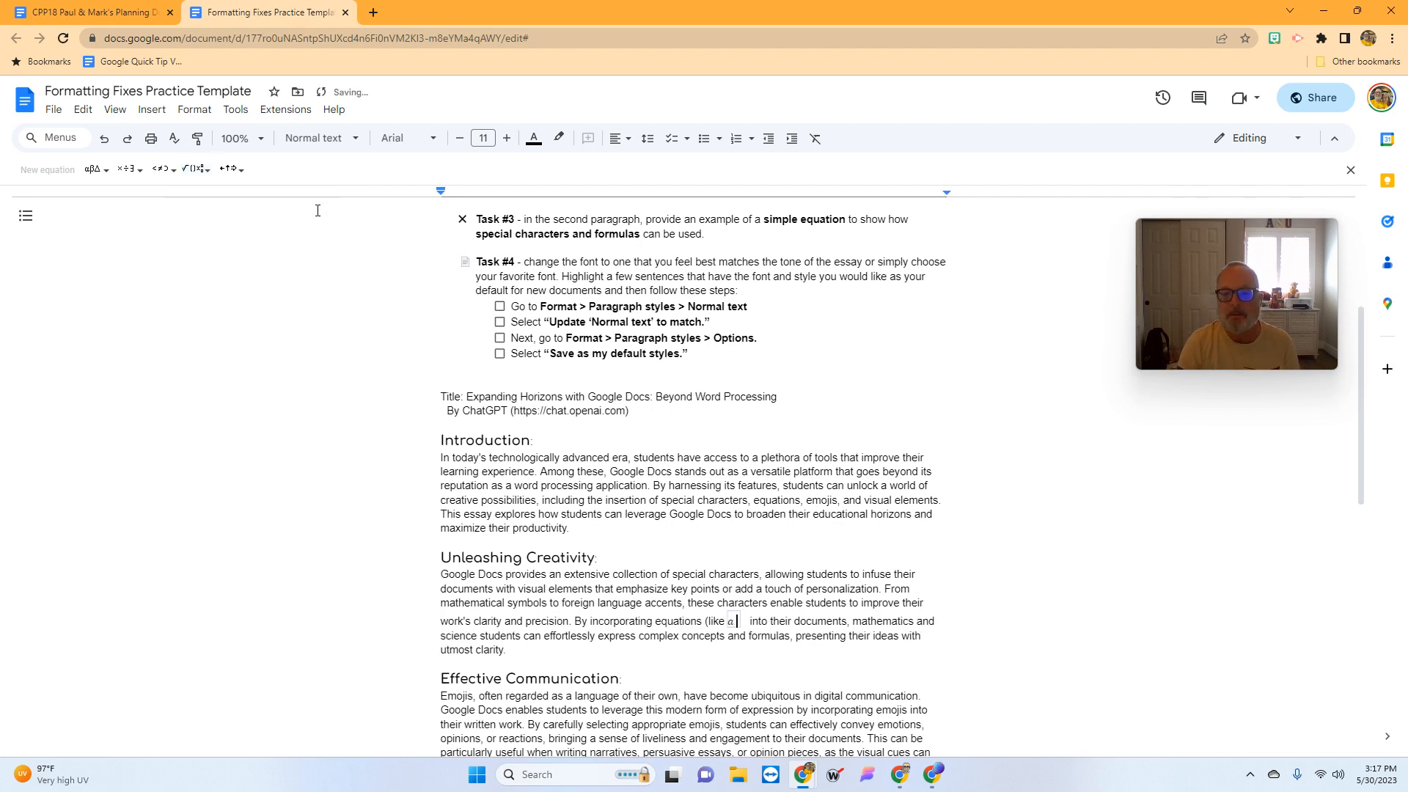
pyautogui.write('2')
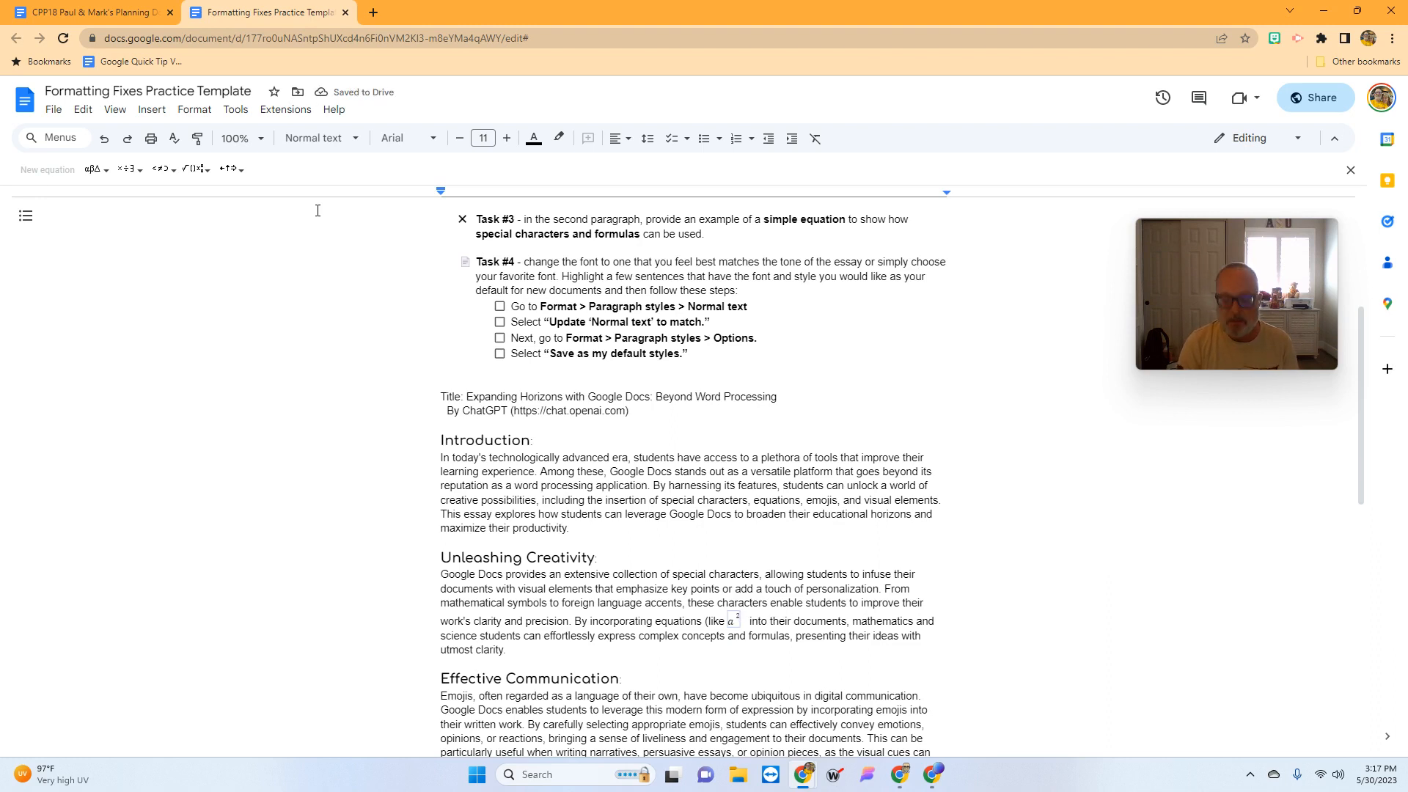
pyautogui.press('Right')
pyautogui.write('+')
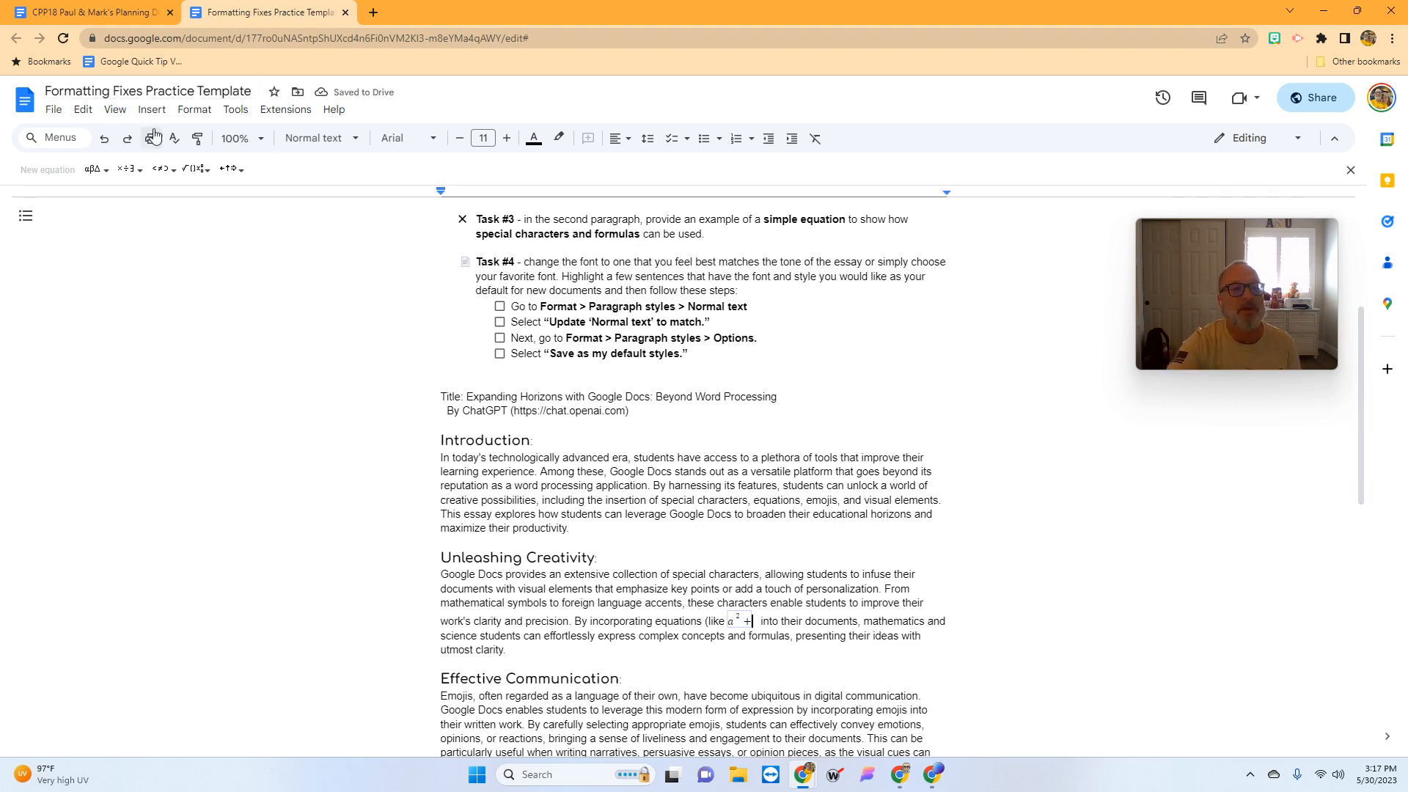
pyautogui.click(210, 171)
pyautogui.click(209, 172)
pyautogui.click(196, 173)
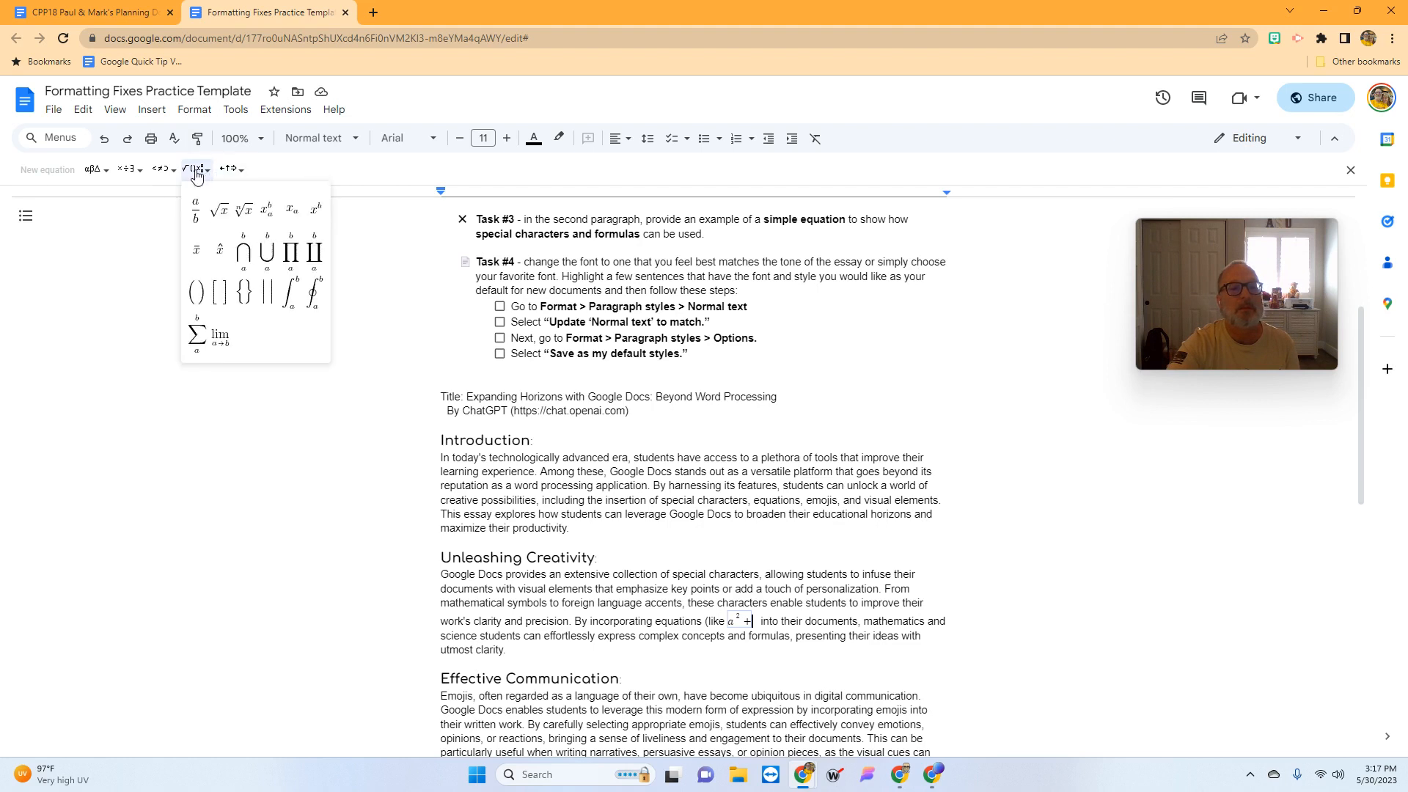
pyautogui.click(315, 211)
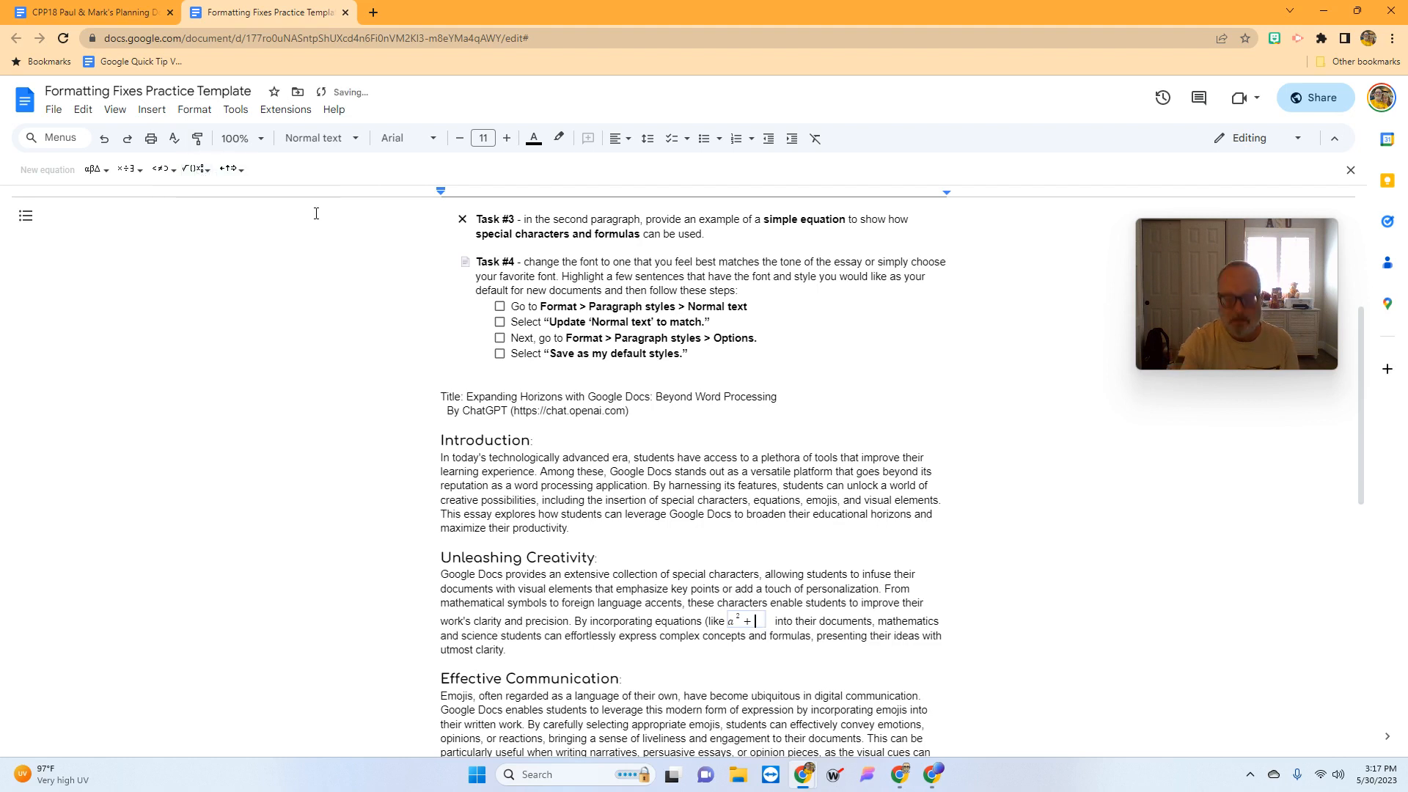
pyautogui.write('b')
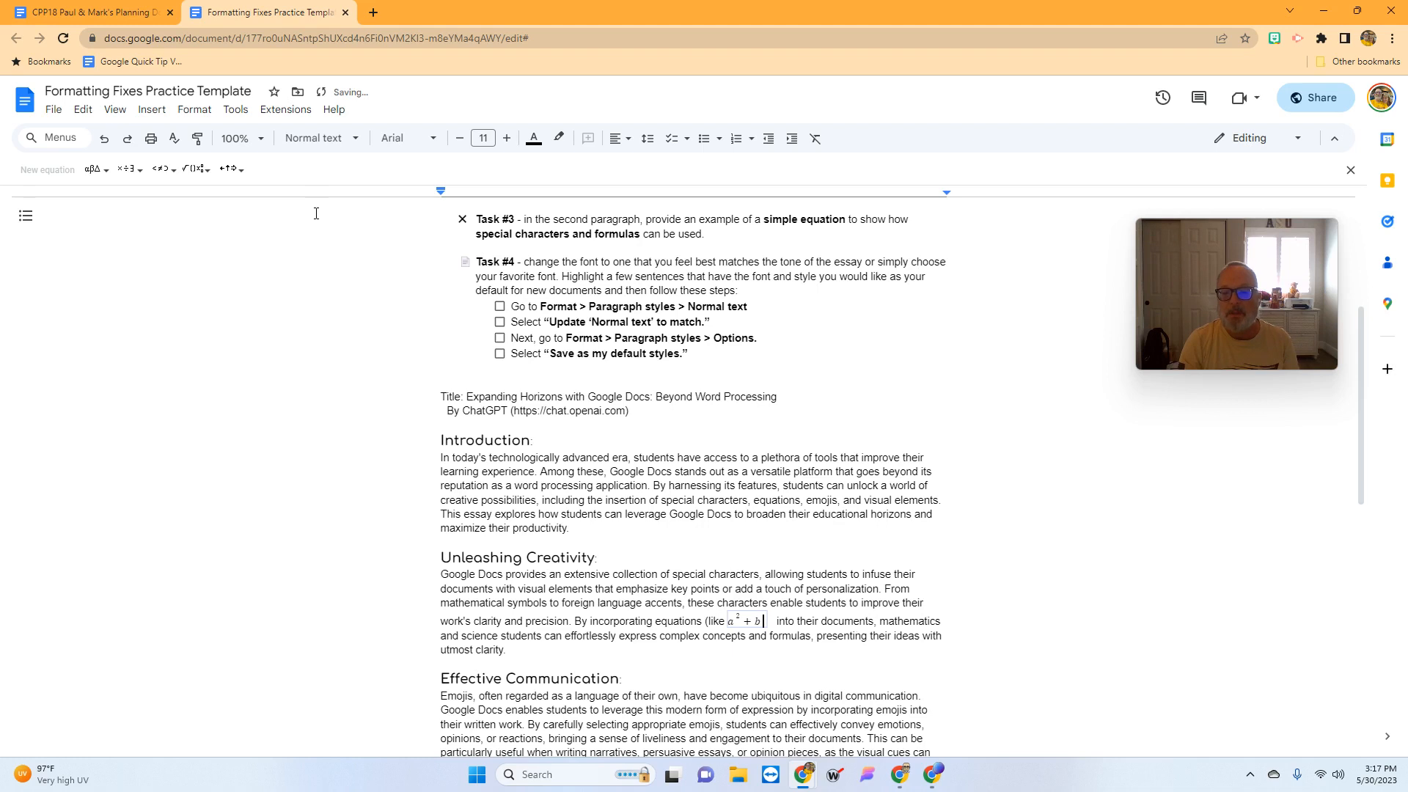
pyautogui.write(' 2')
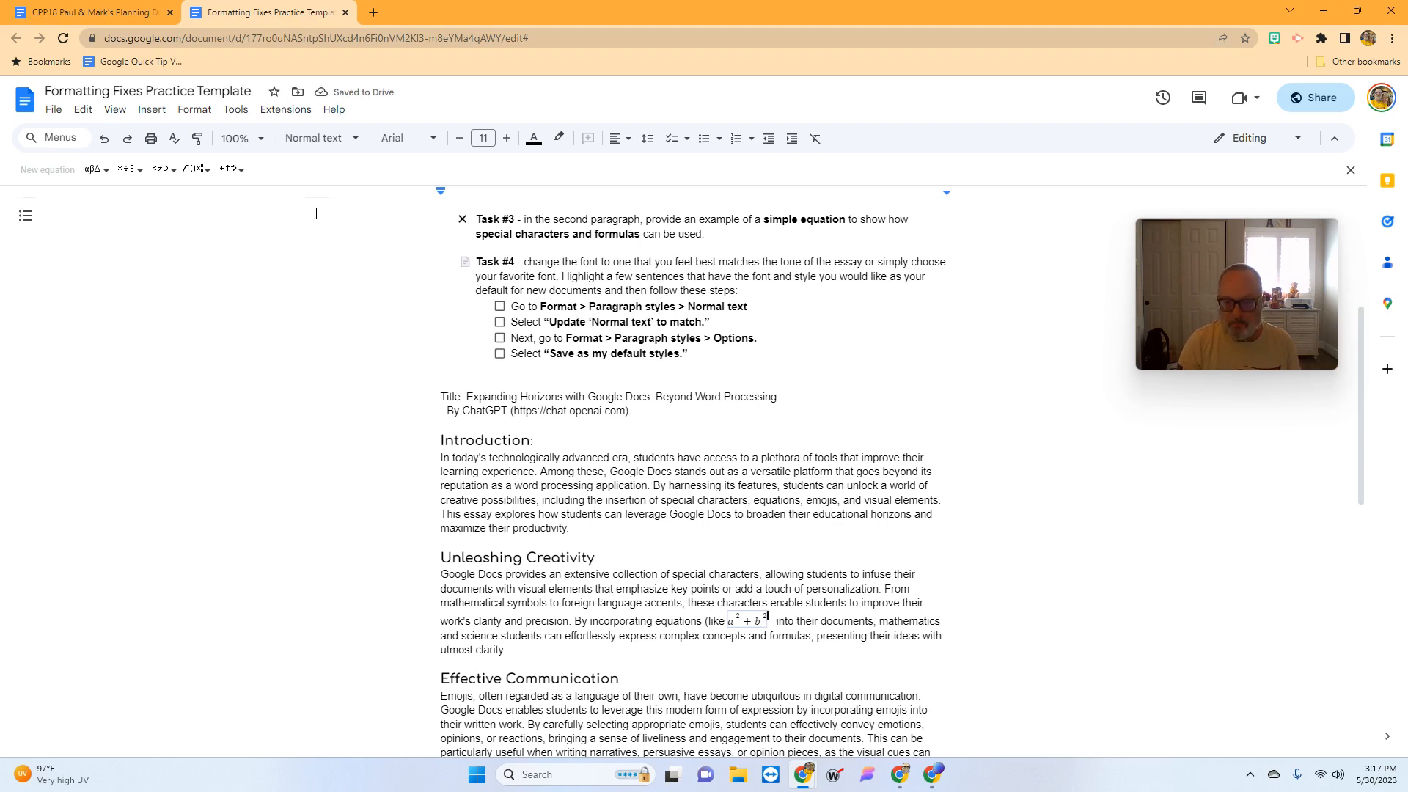
pyautogui.write(' +')
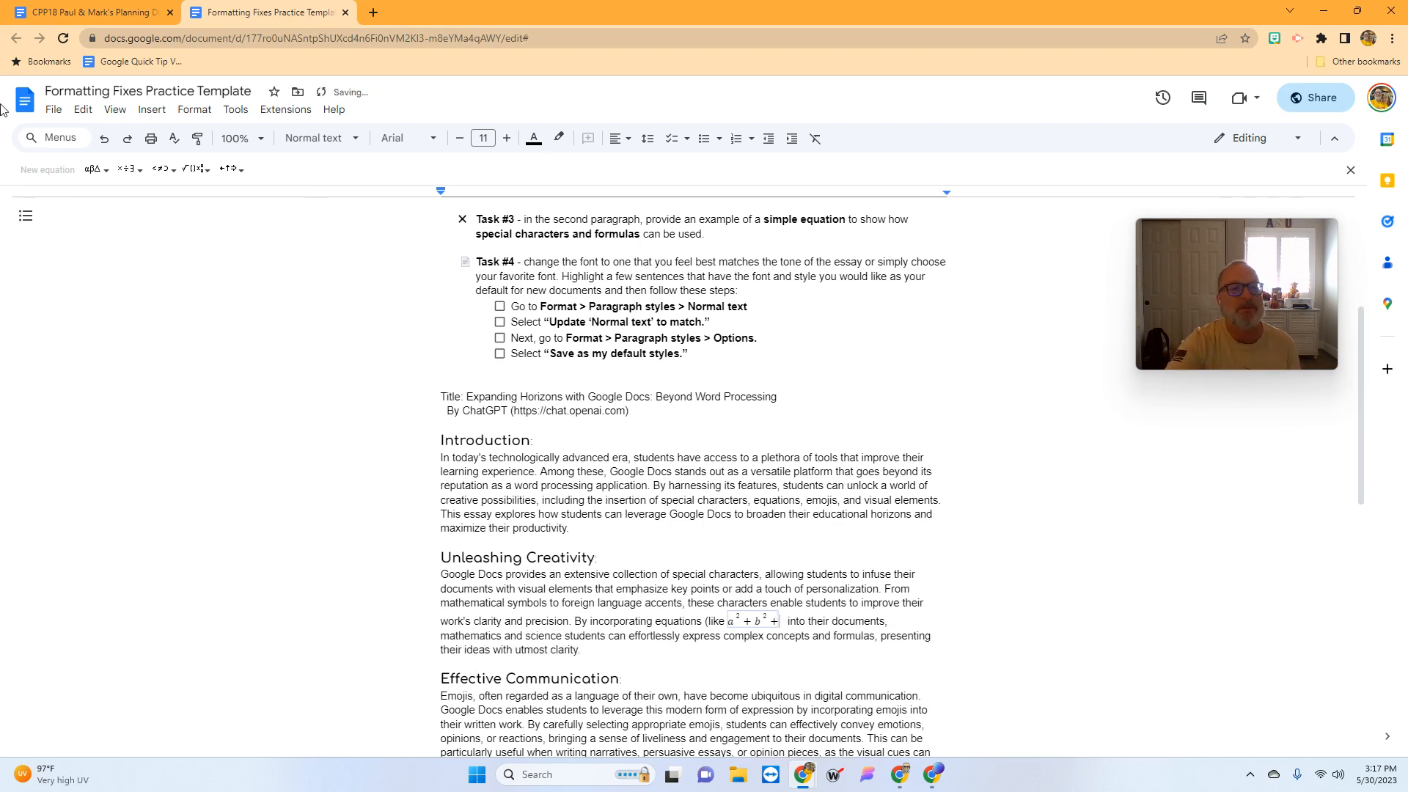
# - Add c² and the closing parenthesis, completing a²+b²+c²)
pyautogui.click(205, 170)
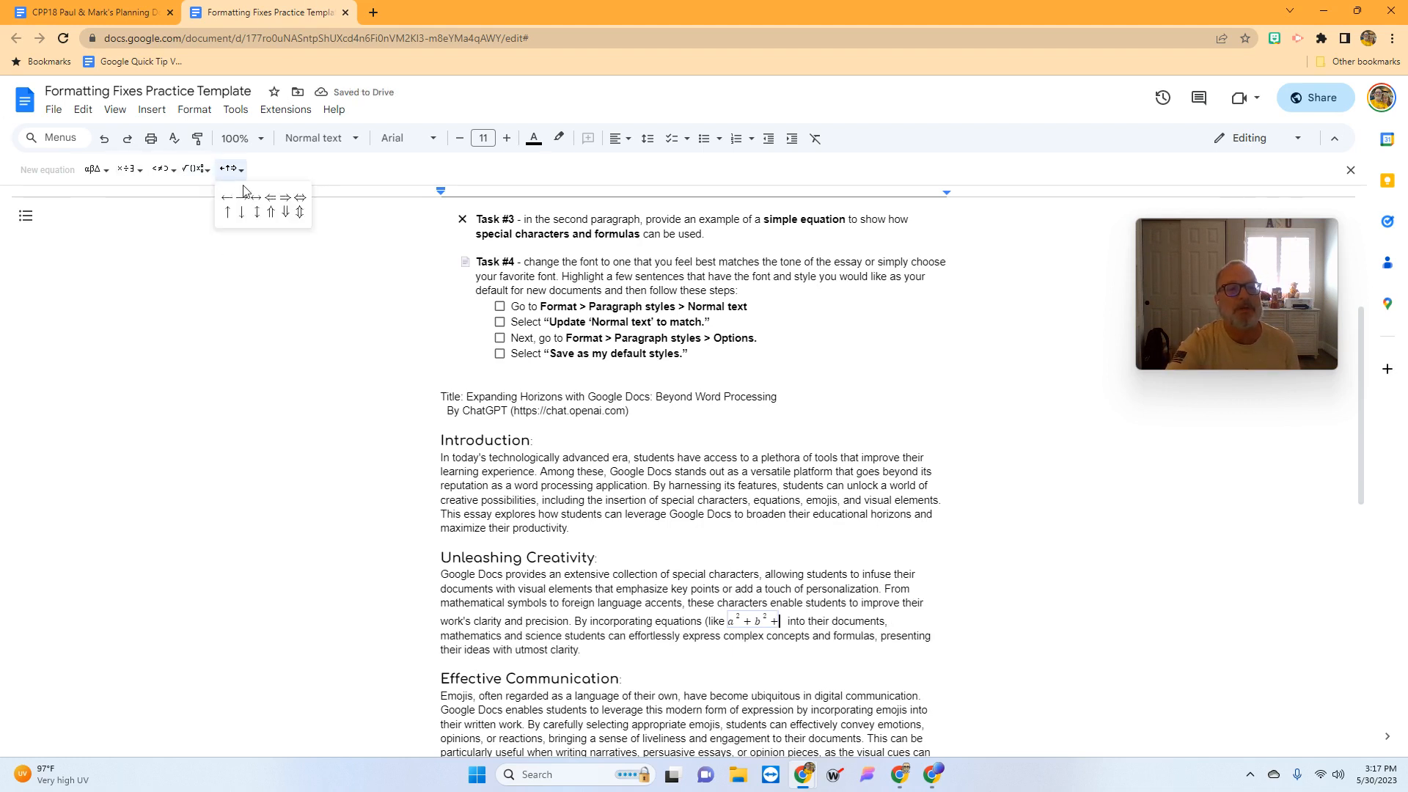
pyautogui.click(313, 212)
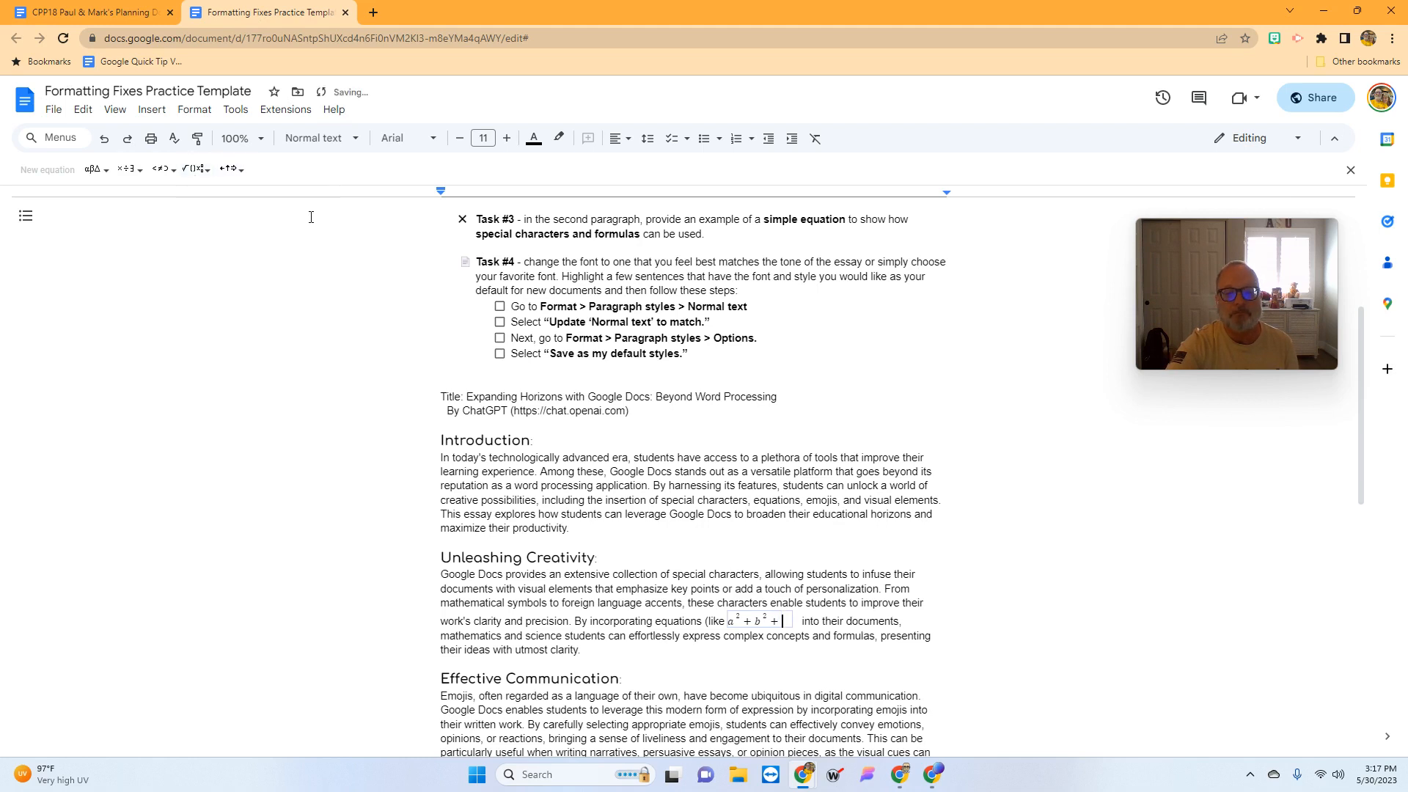
pyautogui.write('c')
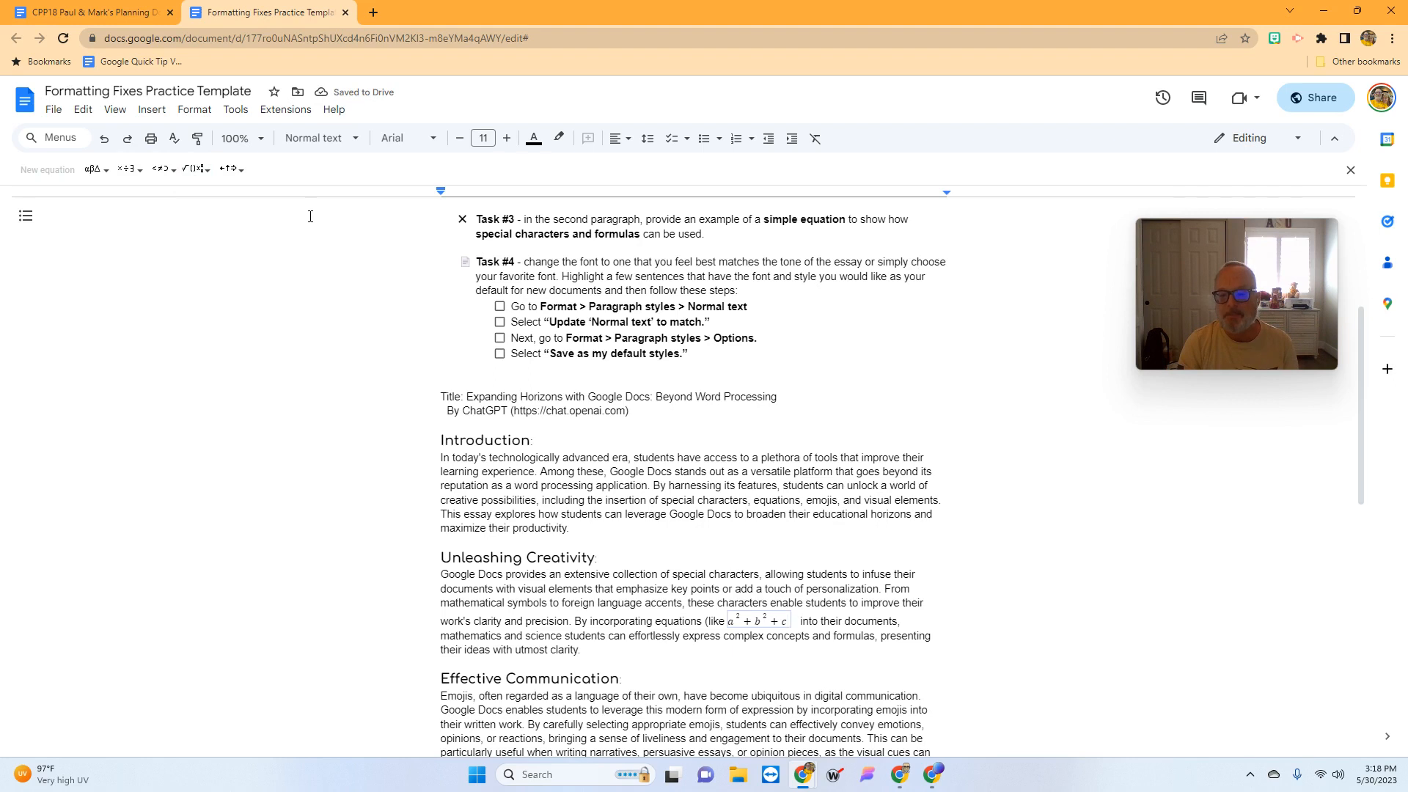
pyautogui.press('BackSpace')
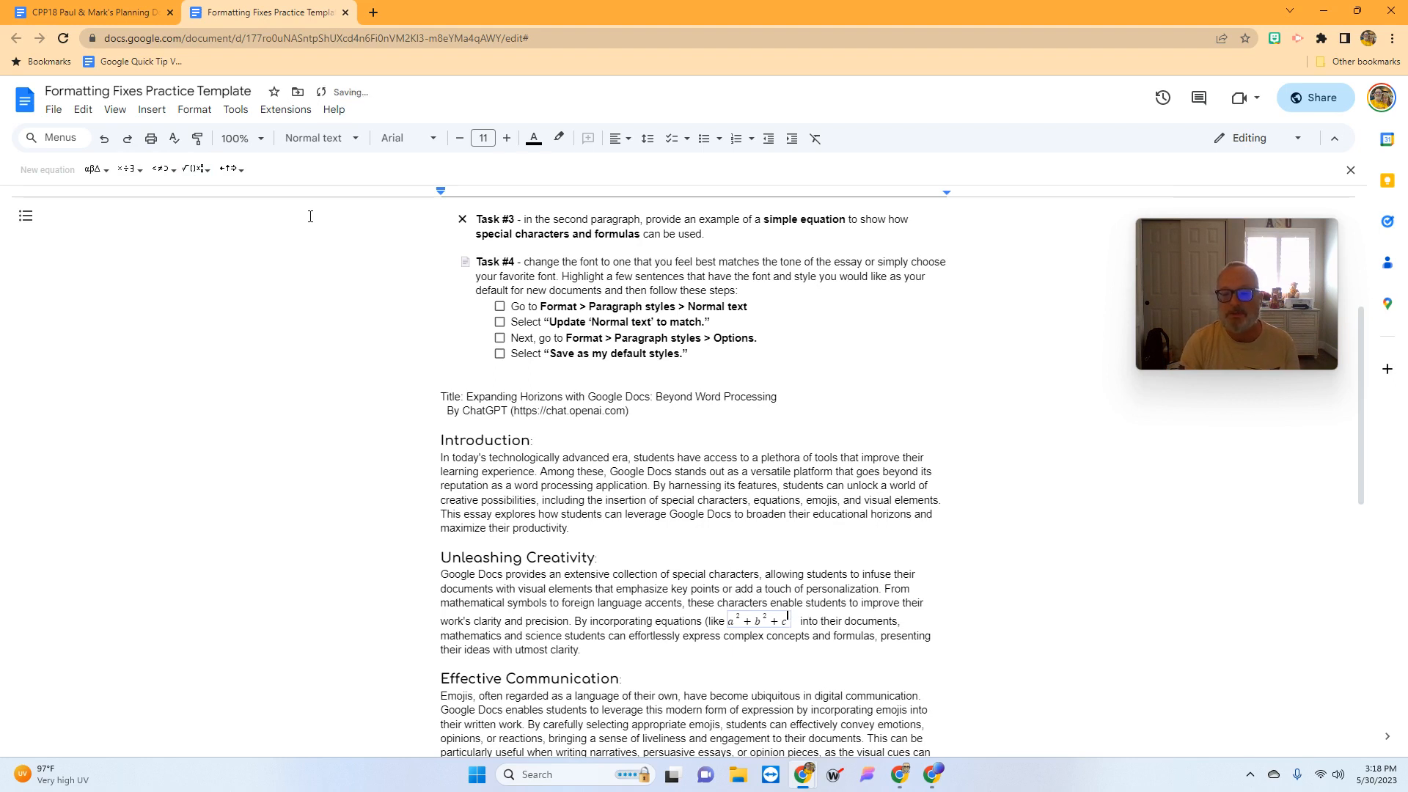
pyautogui.write('^2')
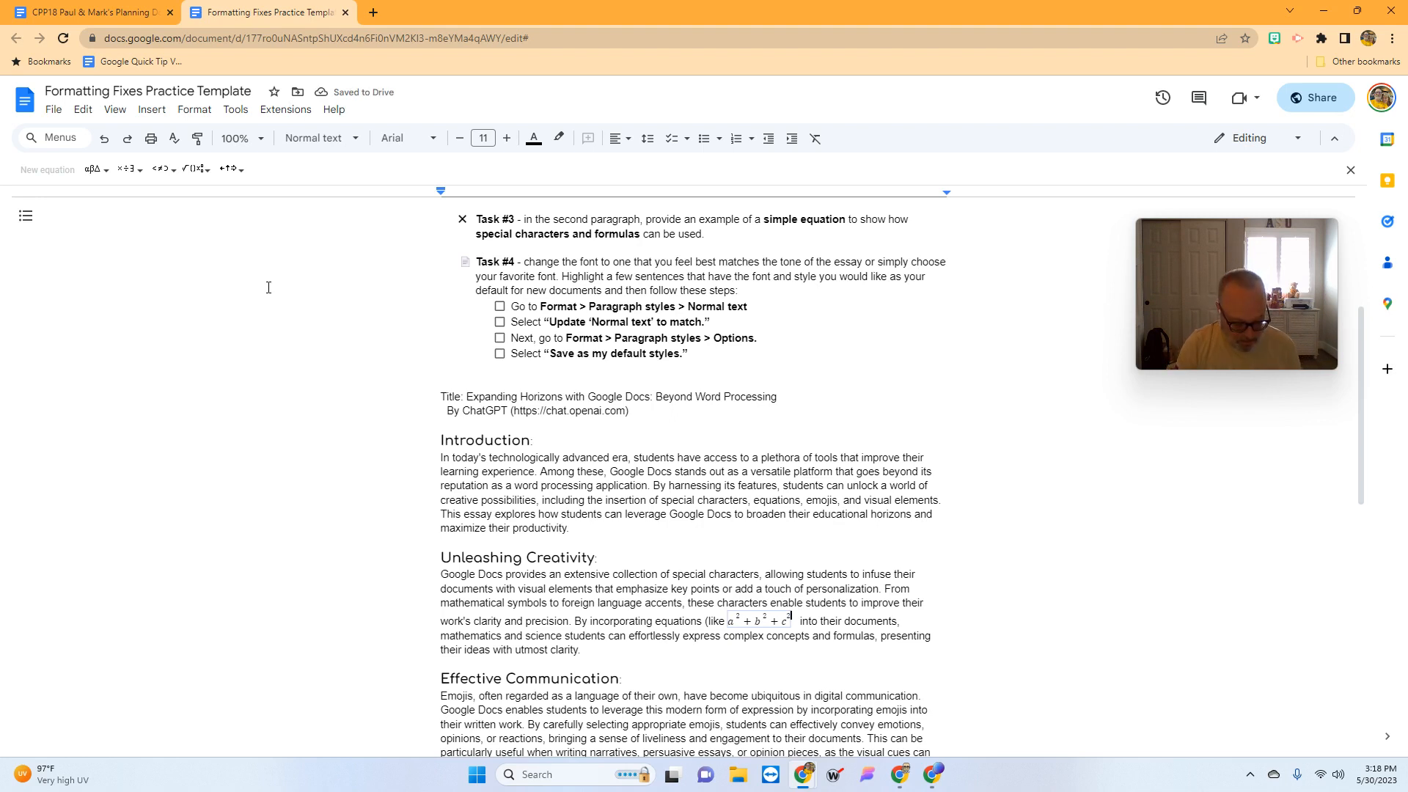
pyautogui.write(')')
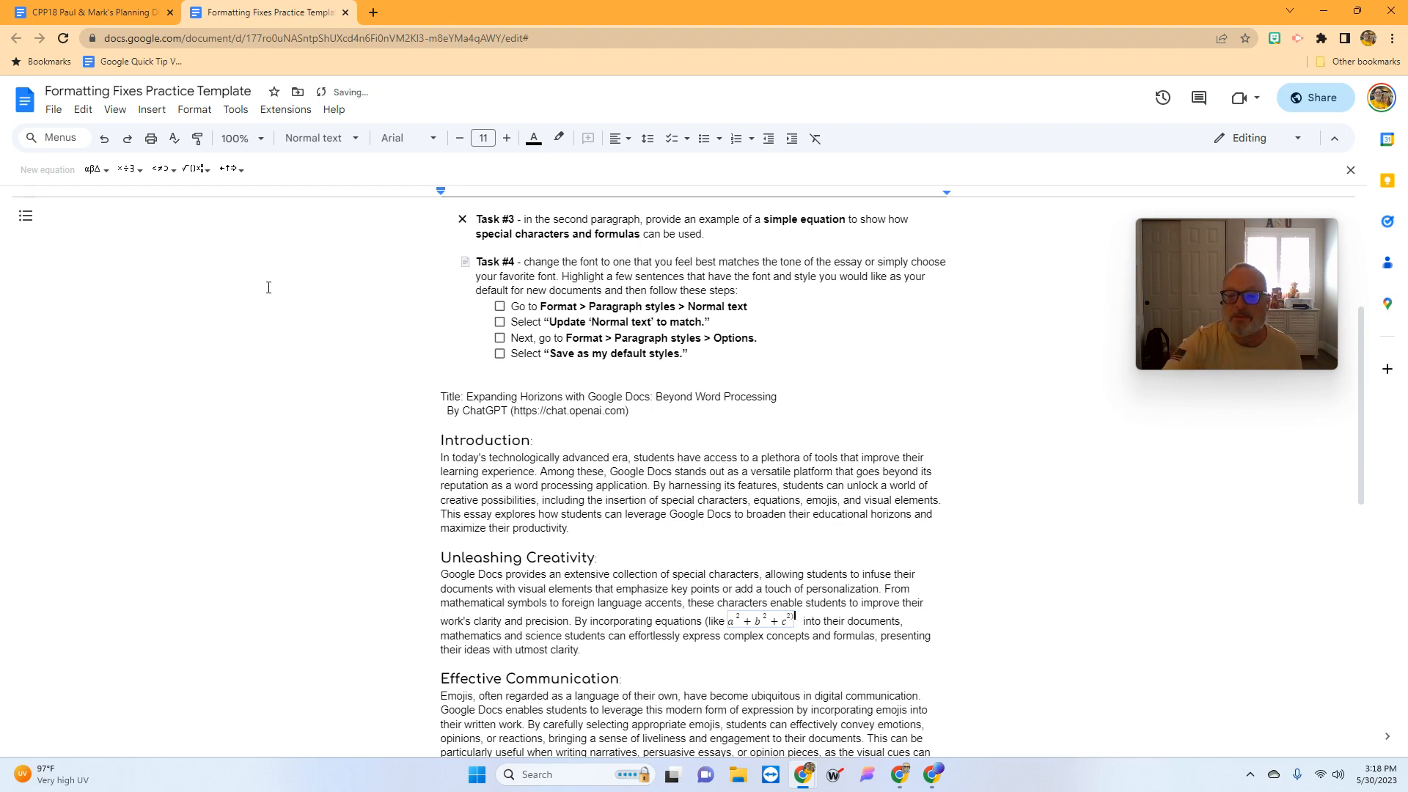
pyautogui.press('BackSpace')
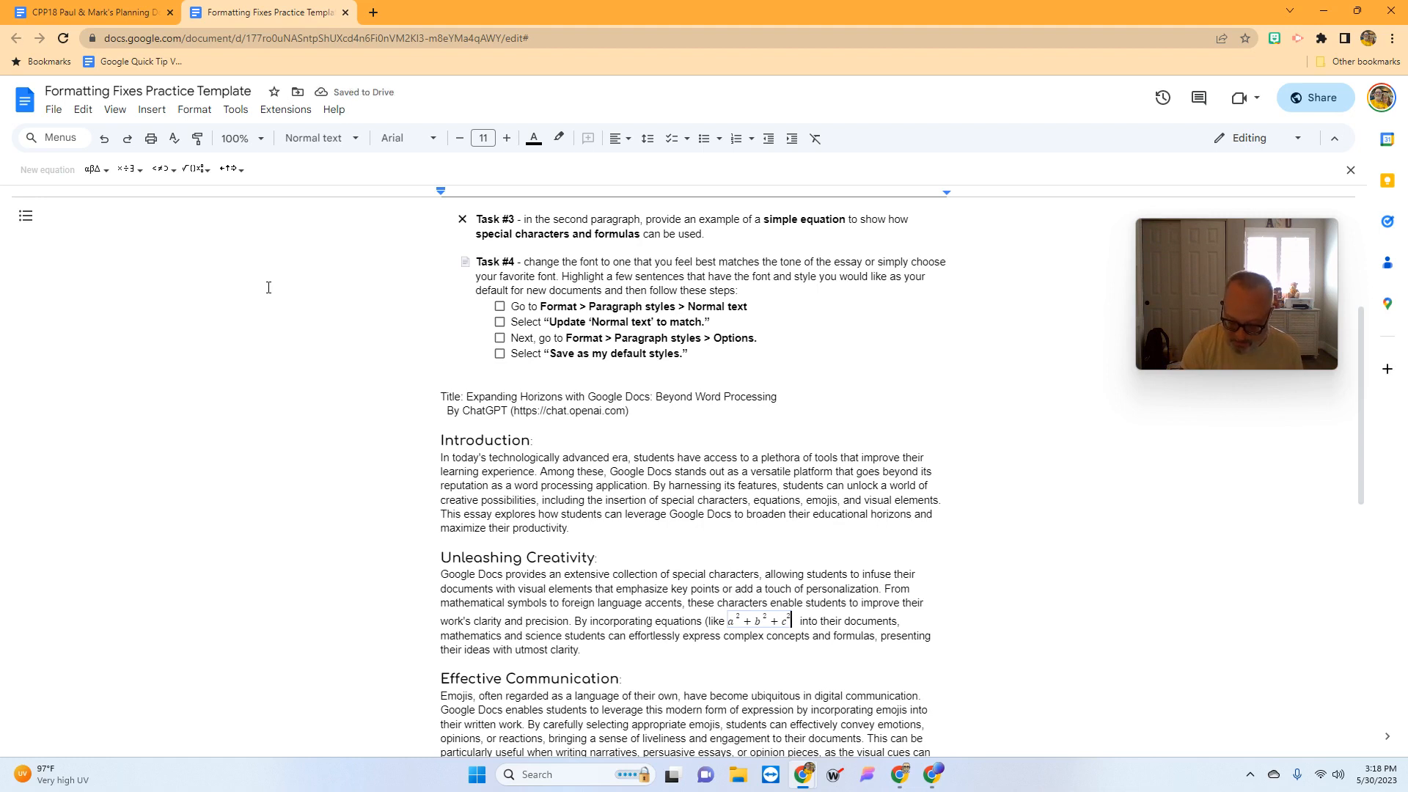
pyautogui.write(')')
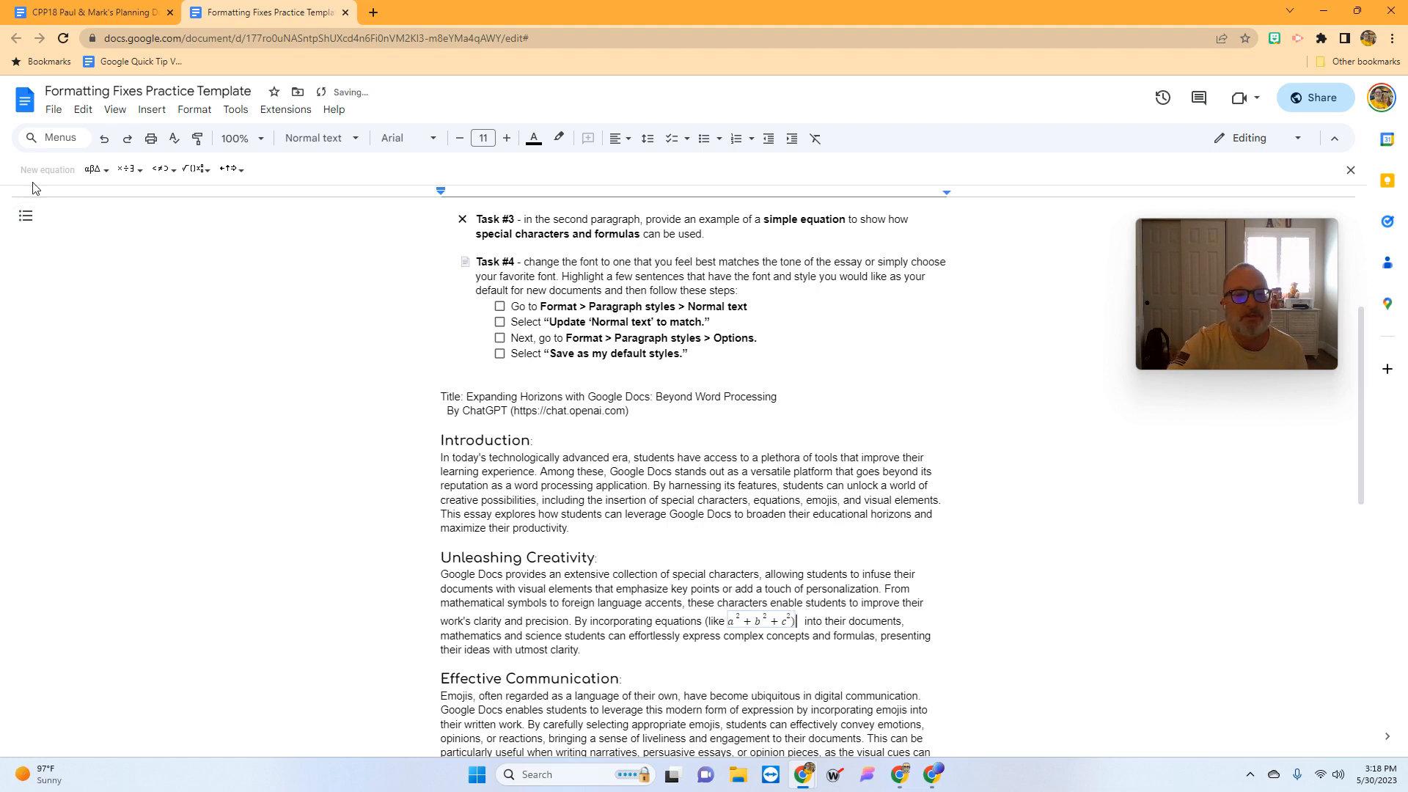
# - Zoom the document to 150% and exit the equation back to normal text
pyautogui.click(246, 140)
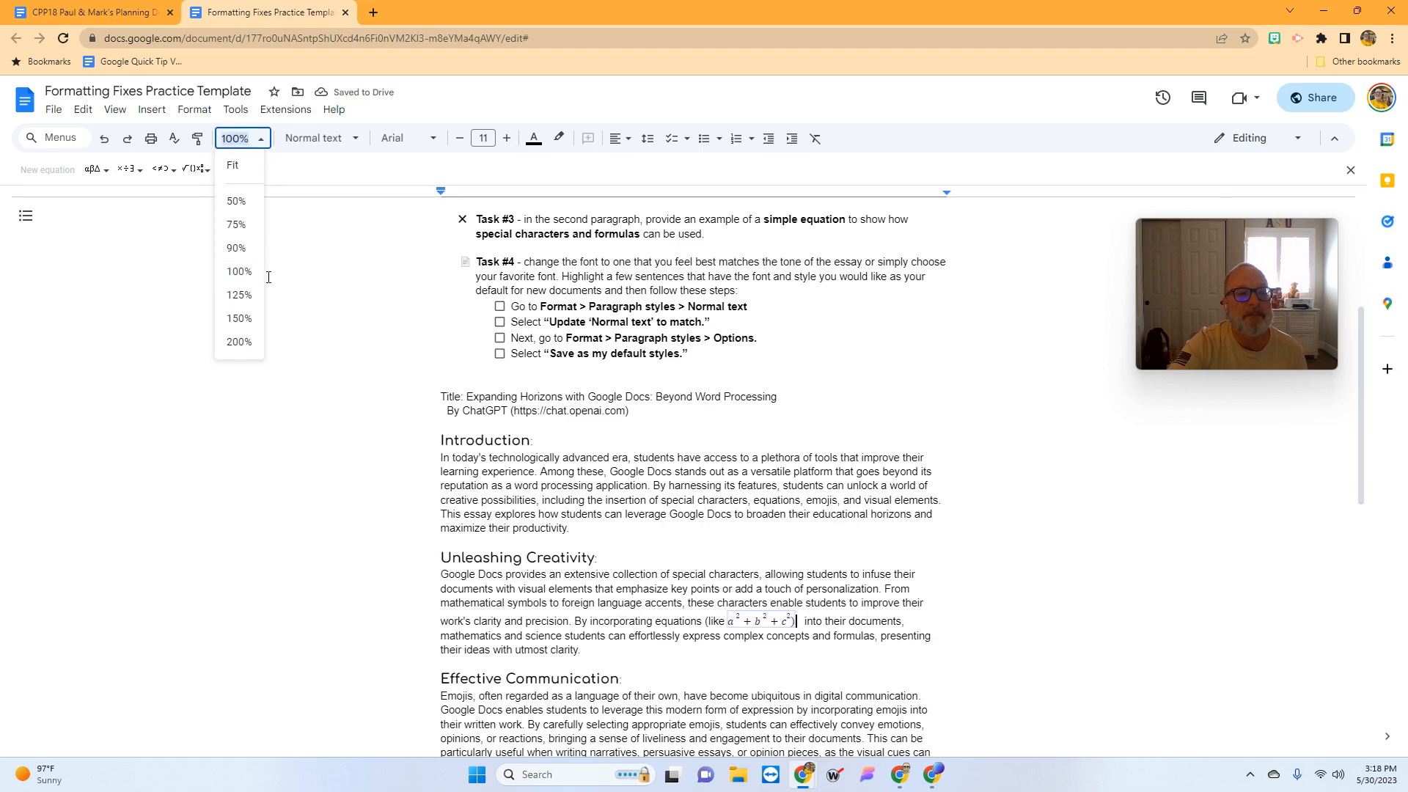
pyautogui.click(237, 319)
pyautogui.scroll(-6, 638, 513)
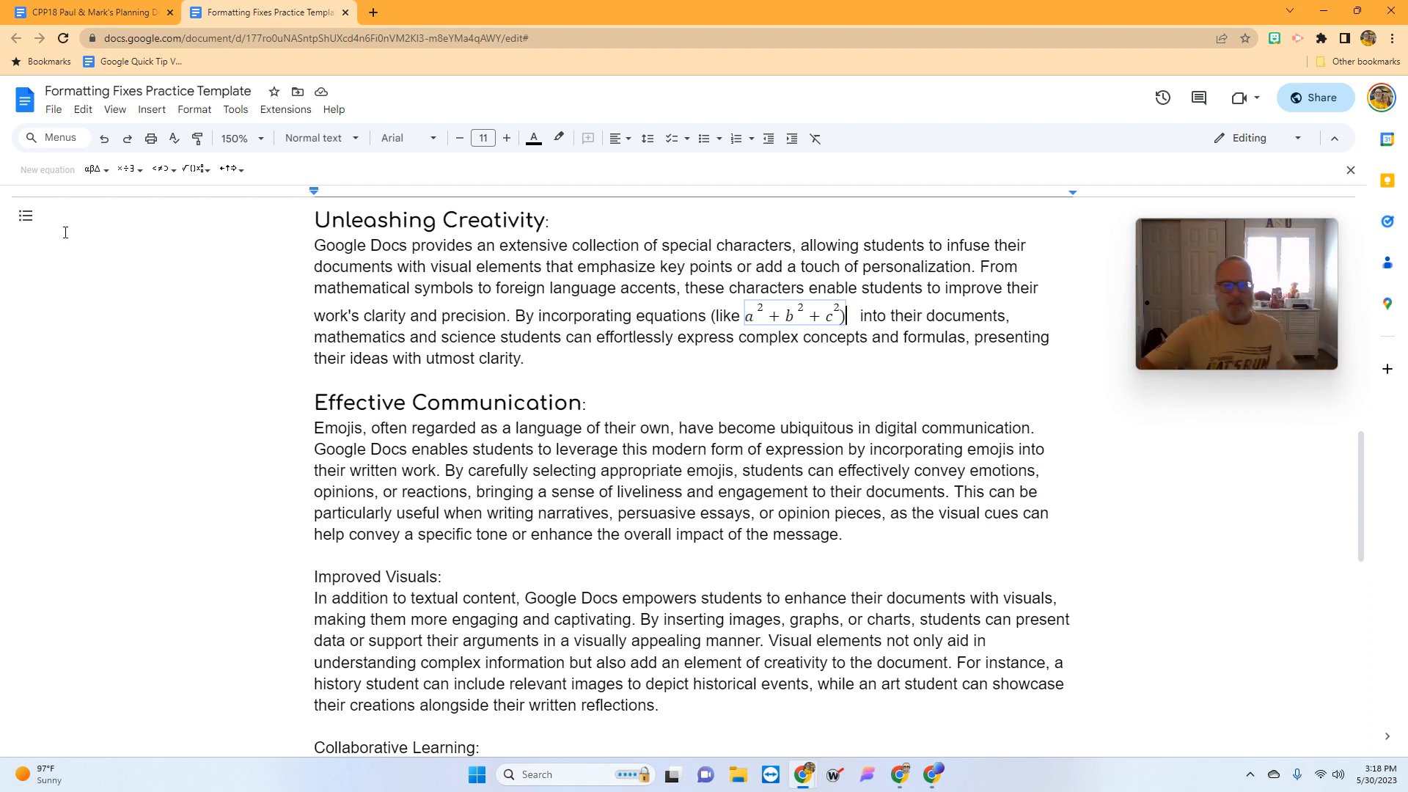
pyautogui.scroll(1, 429, 358)
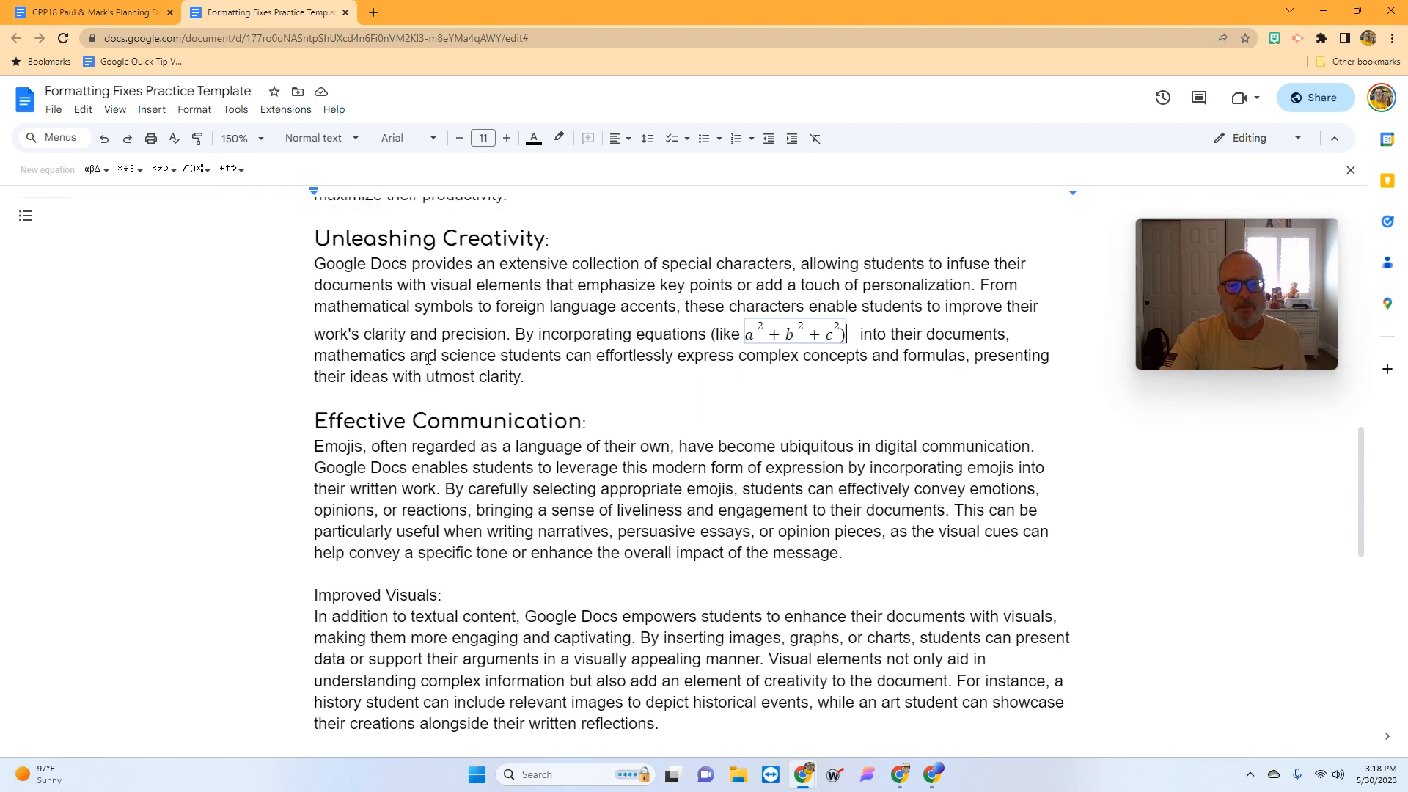
pyautogui.scroll(10, 428, 359)
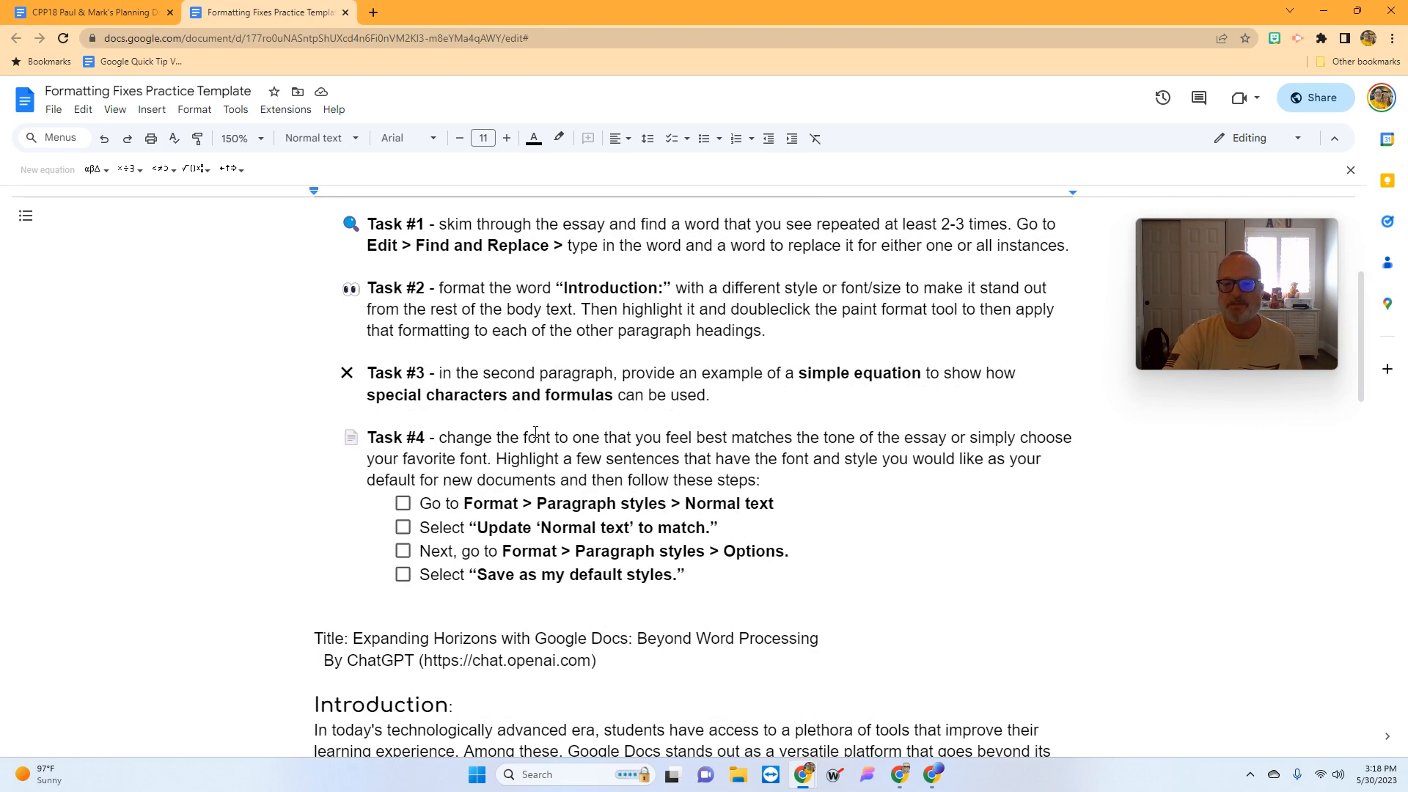
pyautogui.scroll(-3, 1109, 500)
pyautogui.click(474, 490)
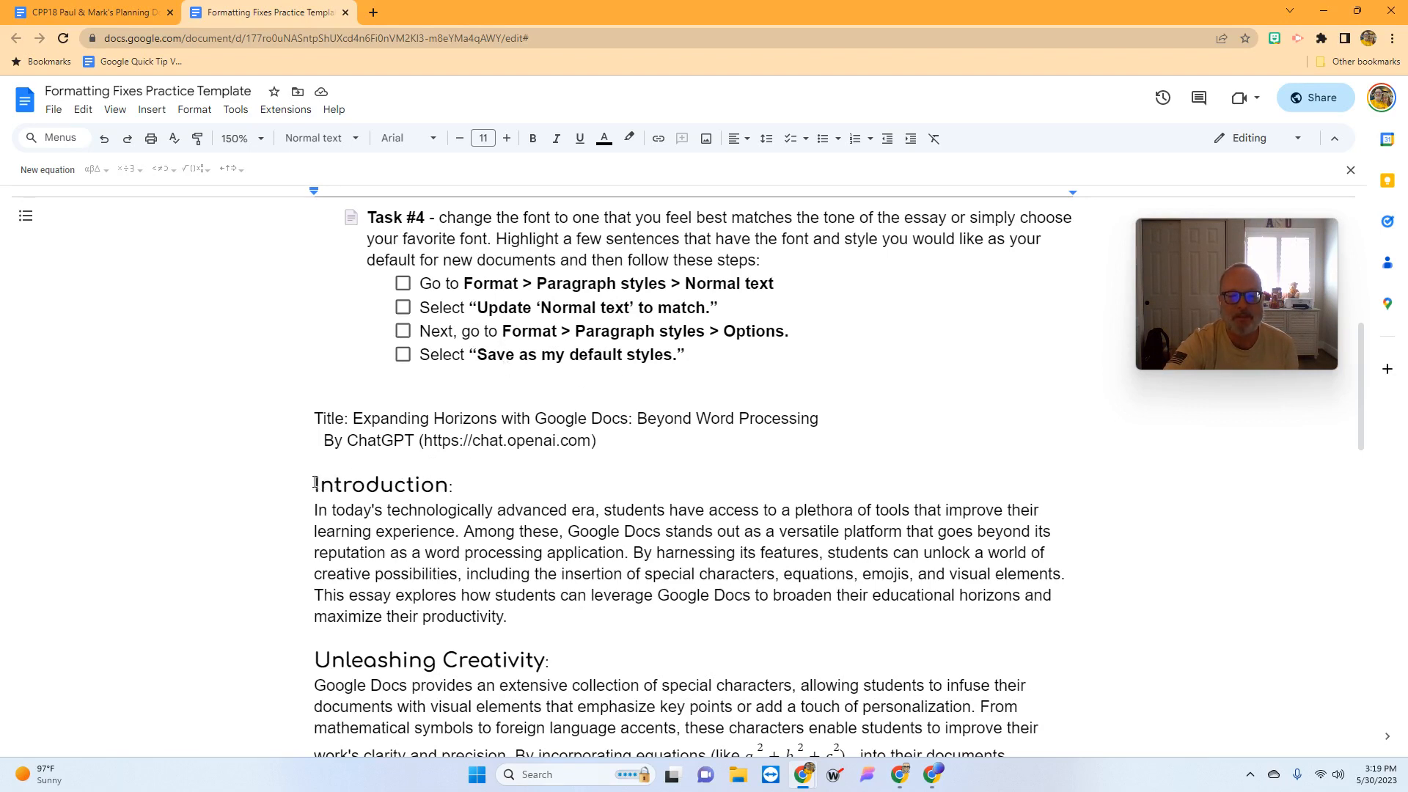
# - Update the Normal text style to match the Introduction heading's Comfortaa formatting
pyautogui.moveTo(315, 484); pyautogui.dragTo(444, 497)
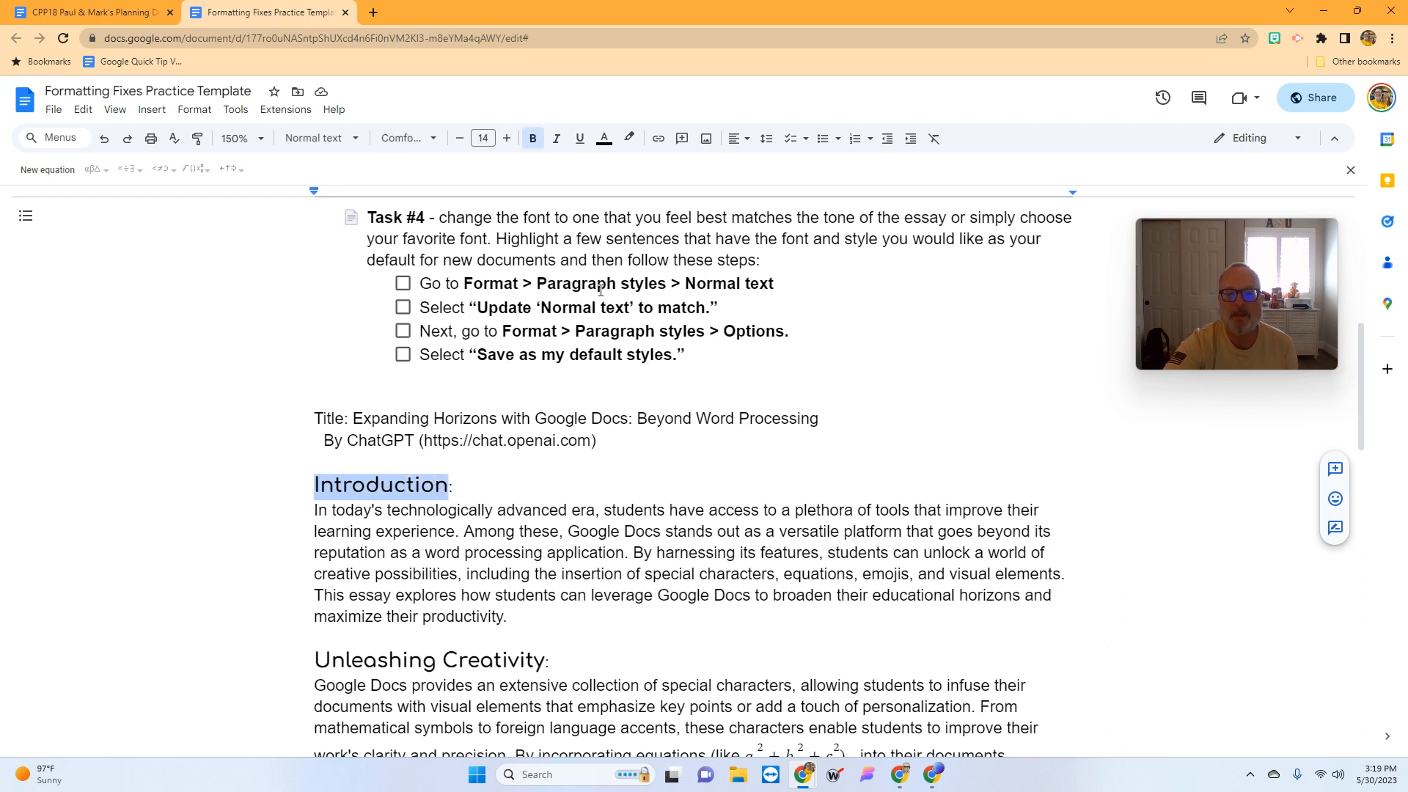
pyautogui.click(208, 112)
pyautogui.moveTo(220, 156)
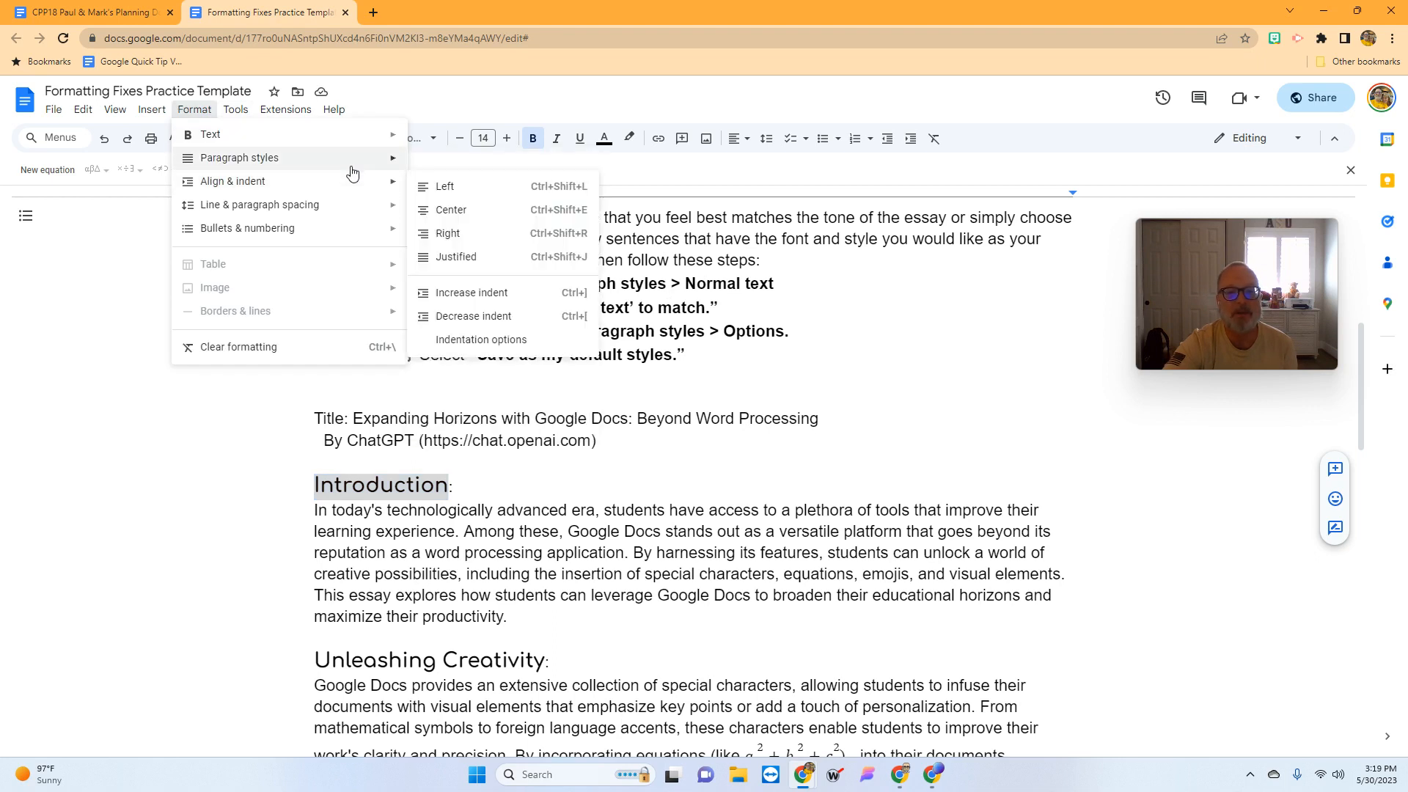
pyautogui.moveTo(400, 173)
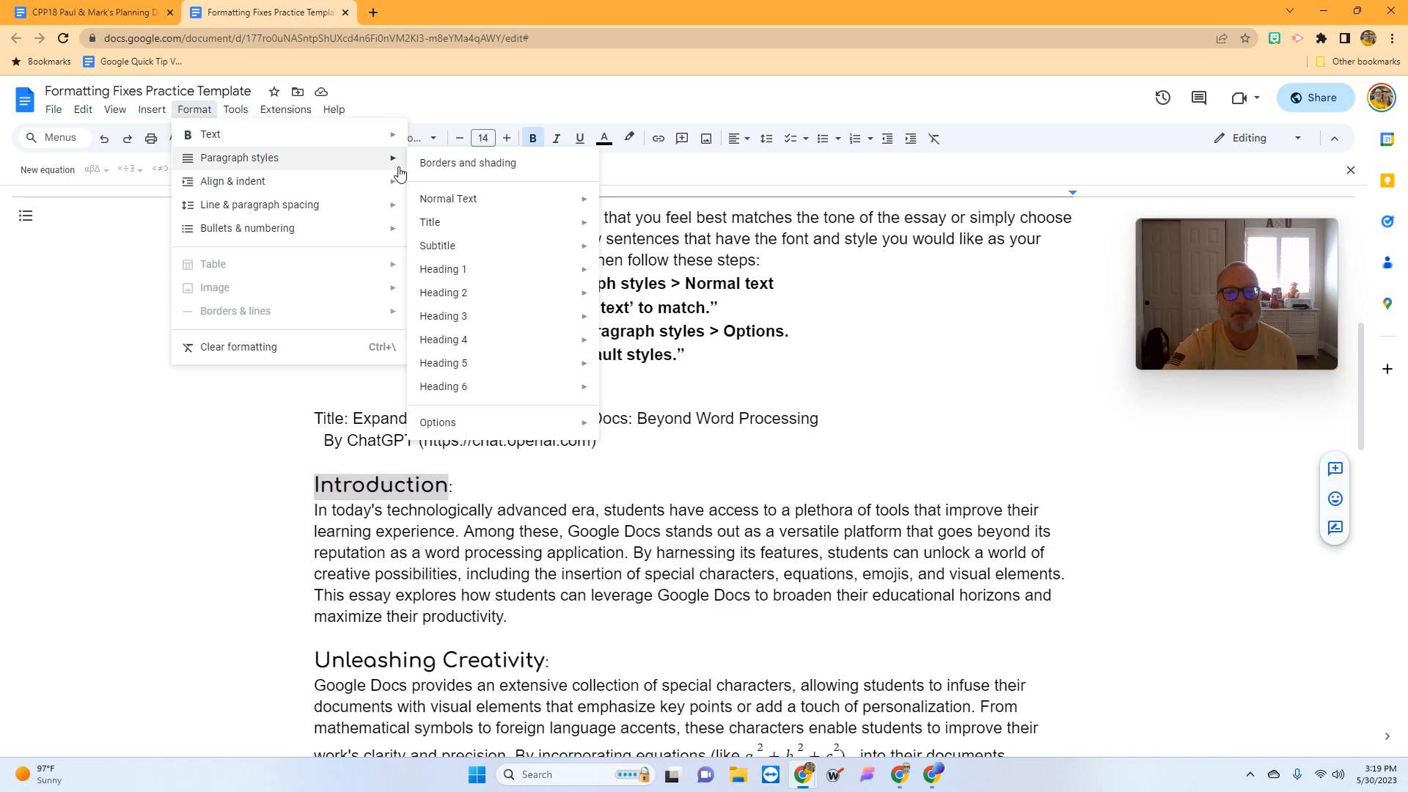
pyautogui.moveTo(455, 202)
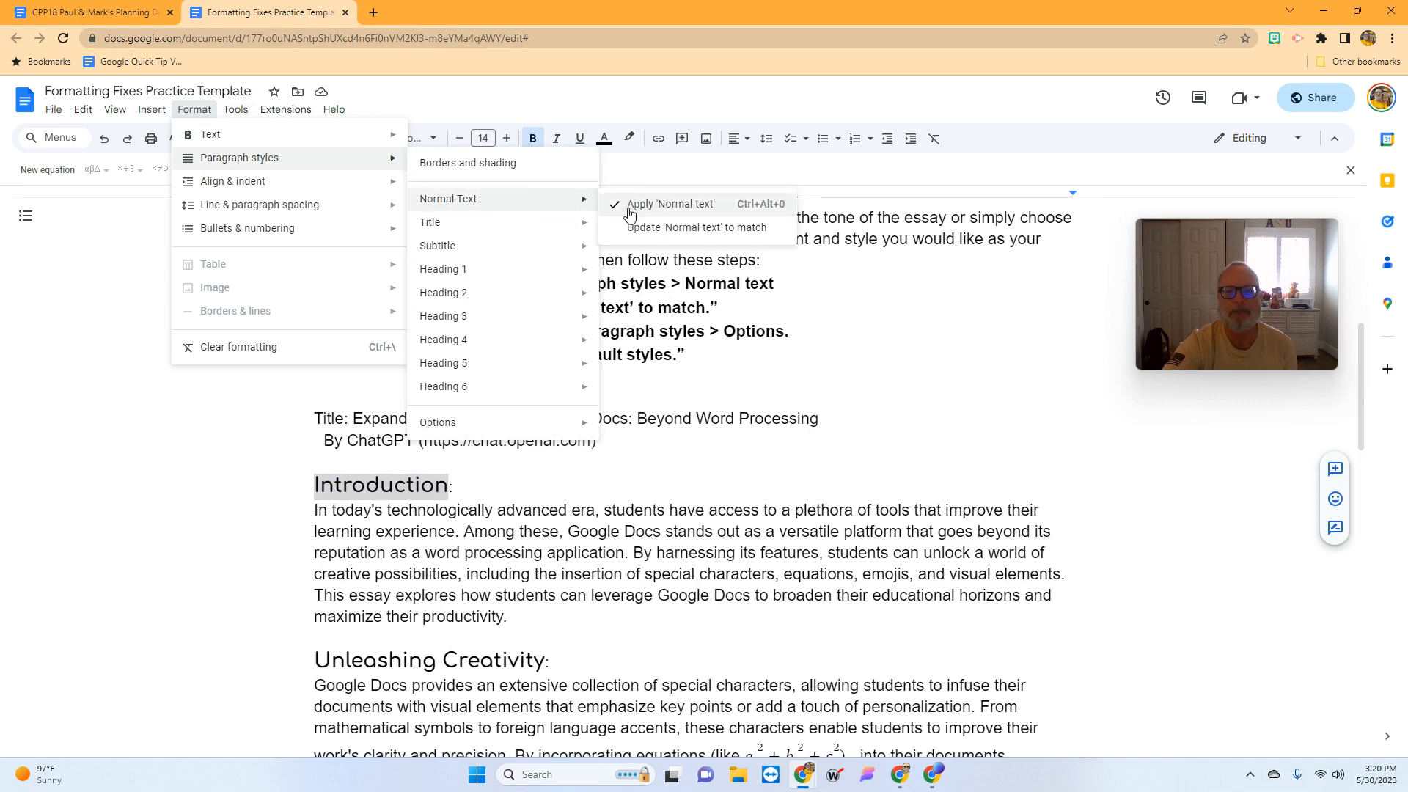
pyautogui.click(650, 226)
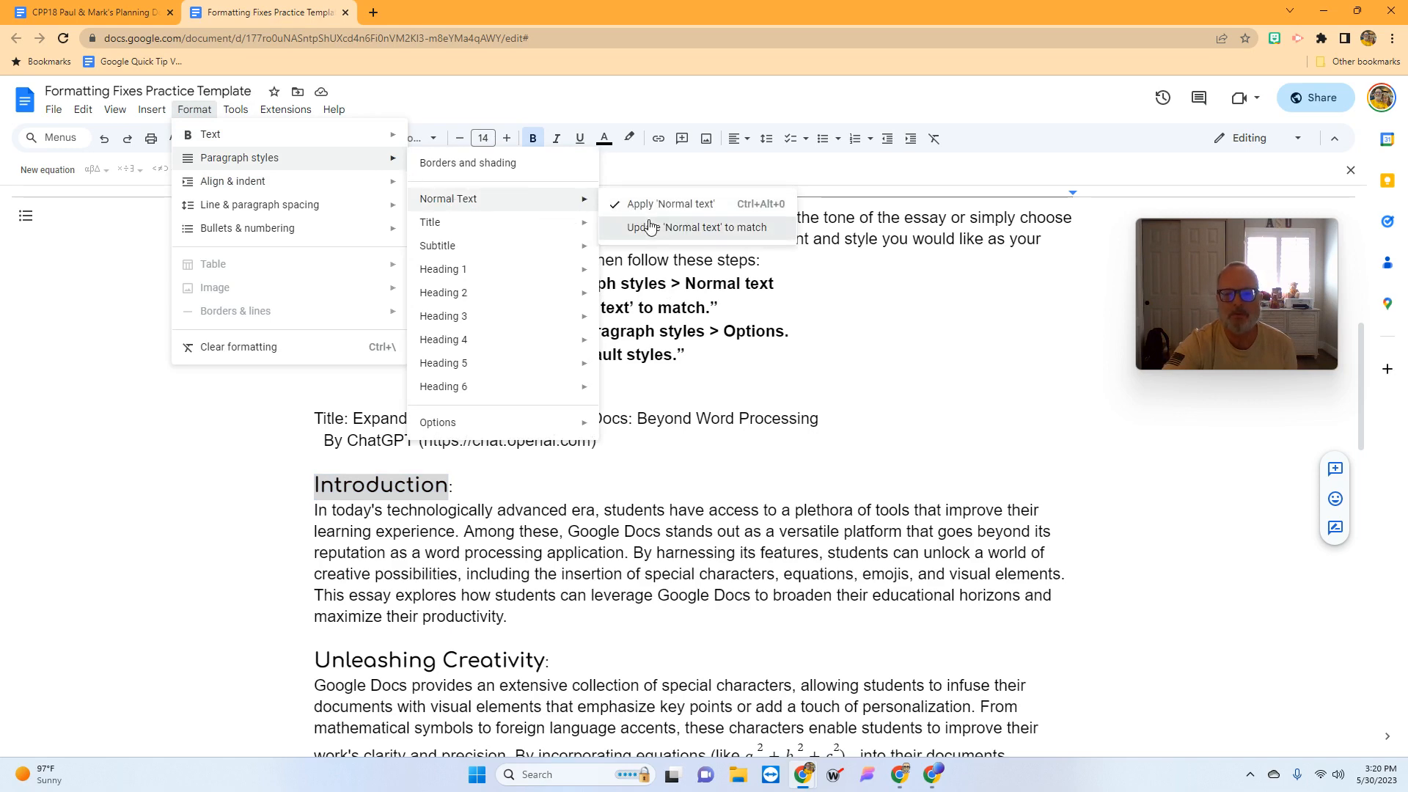
pyautogui.scroll(6, 725, 408)
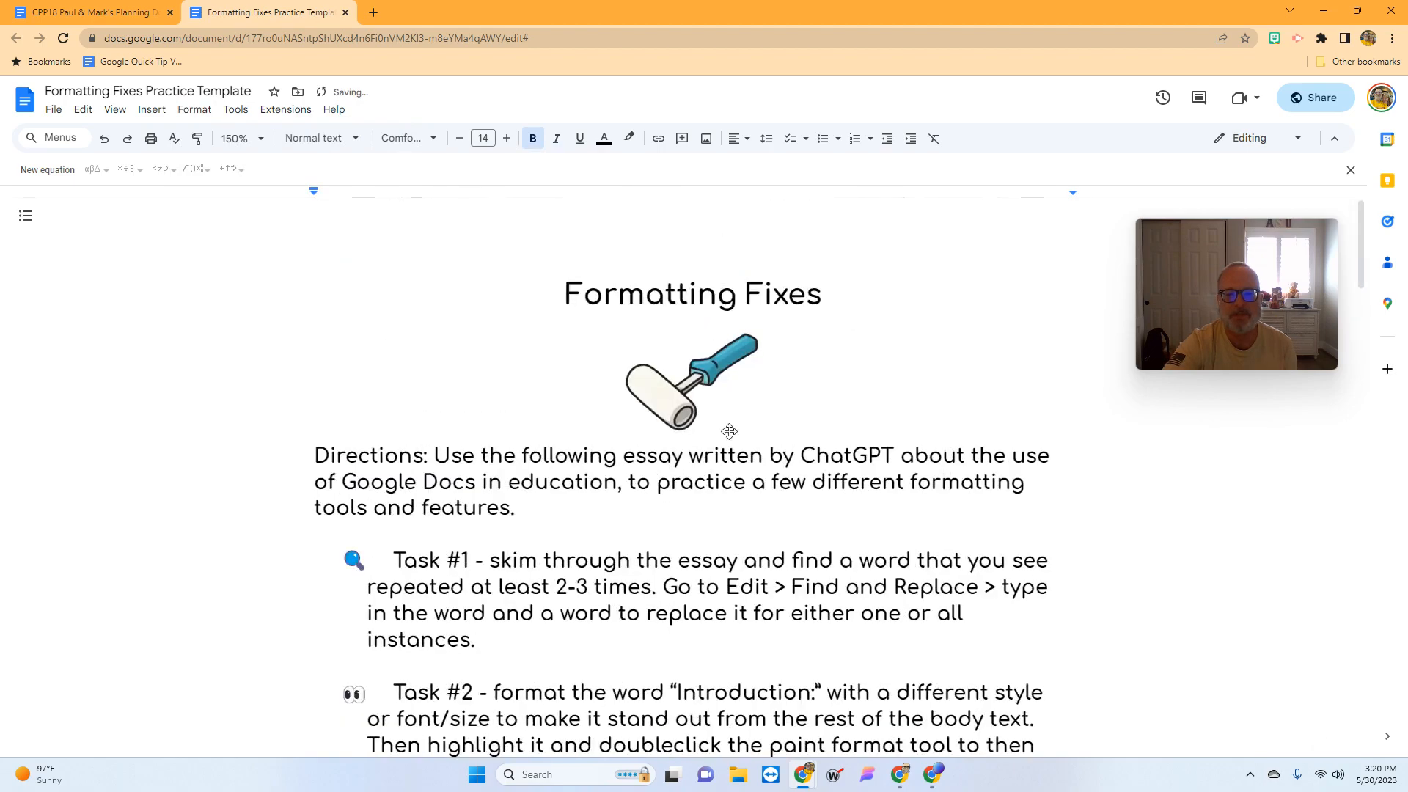
pyautogui.scroll(-6, 729, 426)
pyautogui.scroll(-15, 730, 433)
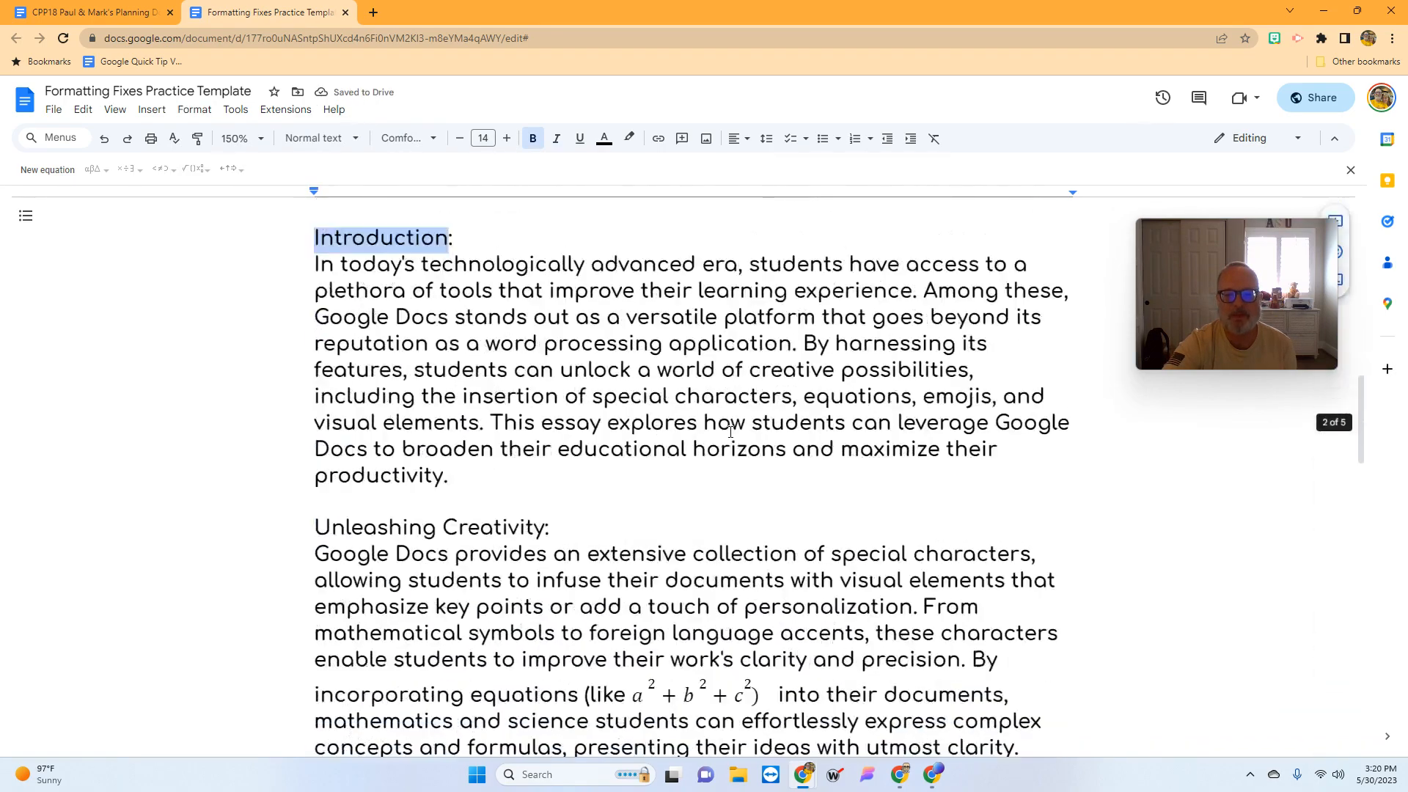
pyautogui.scroll(-12, 730, 432)
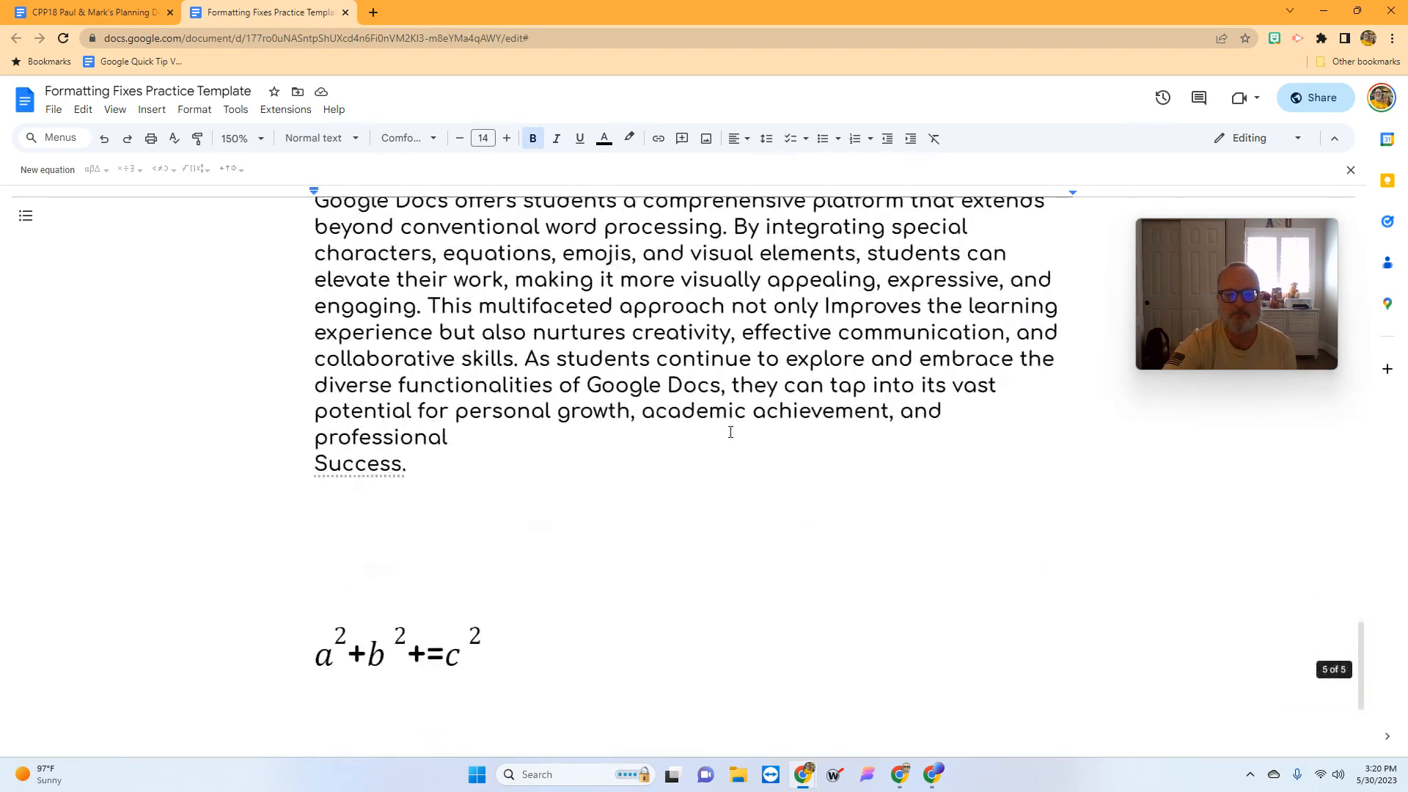
pyautogui.scroll(3, 730, 433)
pyautogui.scroll(20, 730, 432)
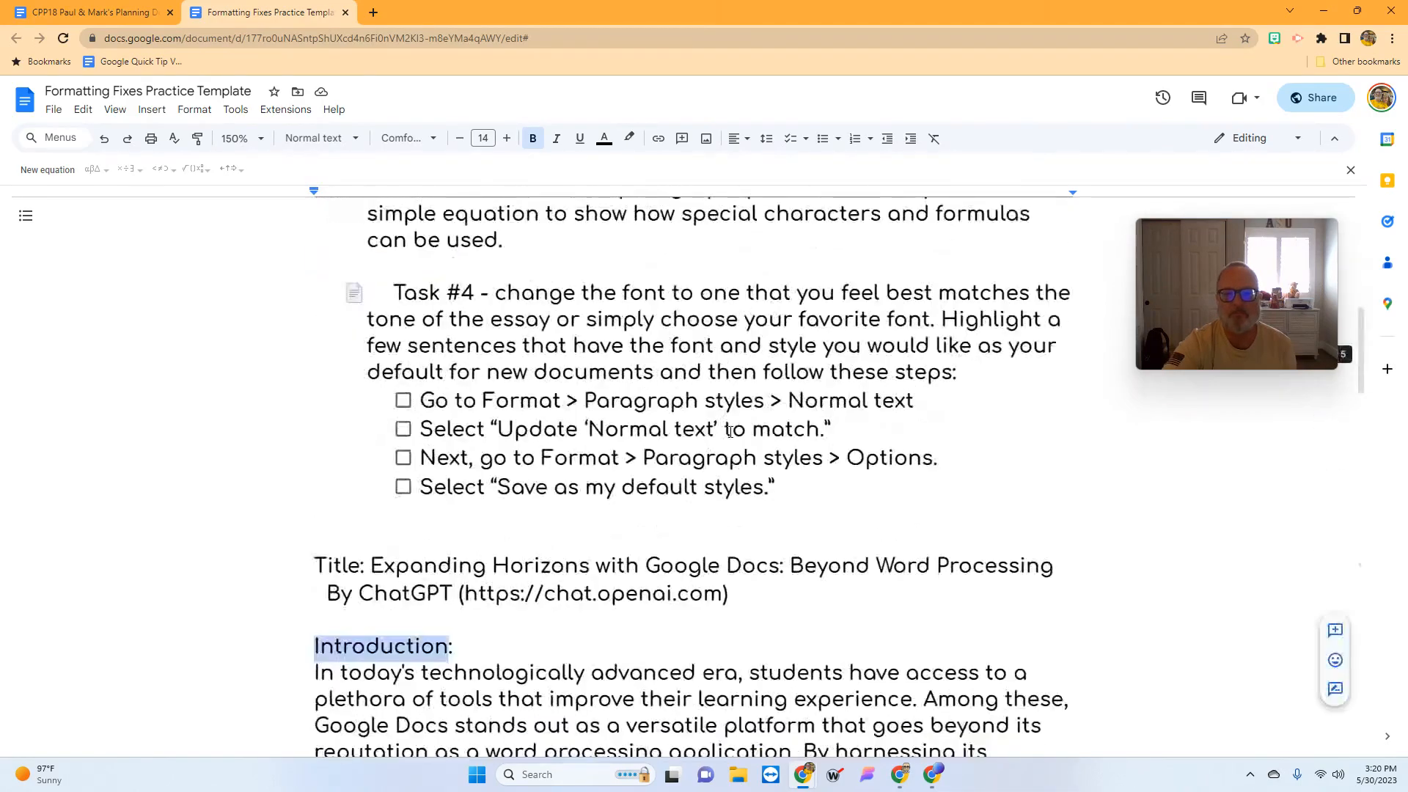
pyautogui.scroll(-7, 729, 431)
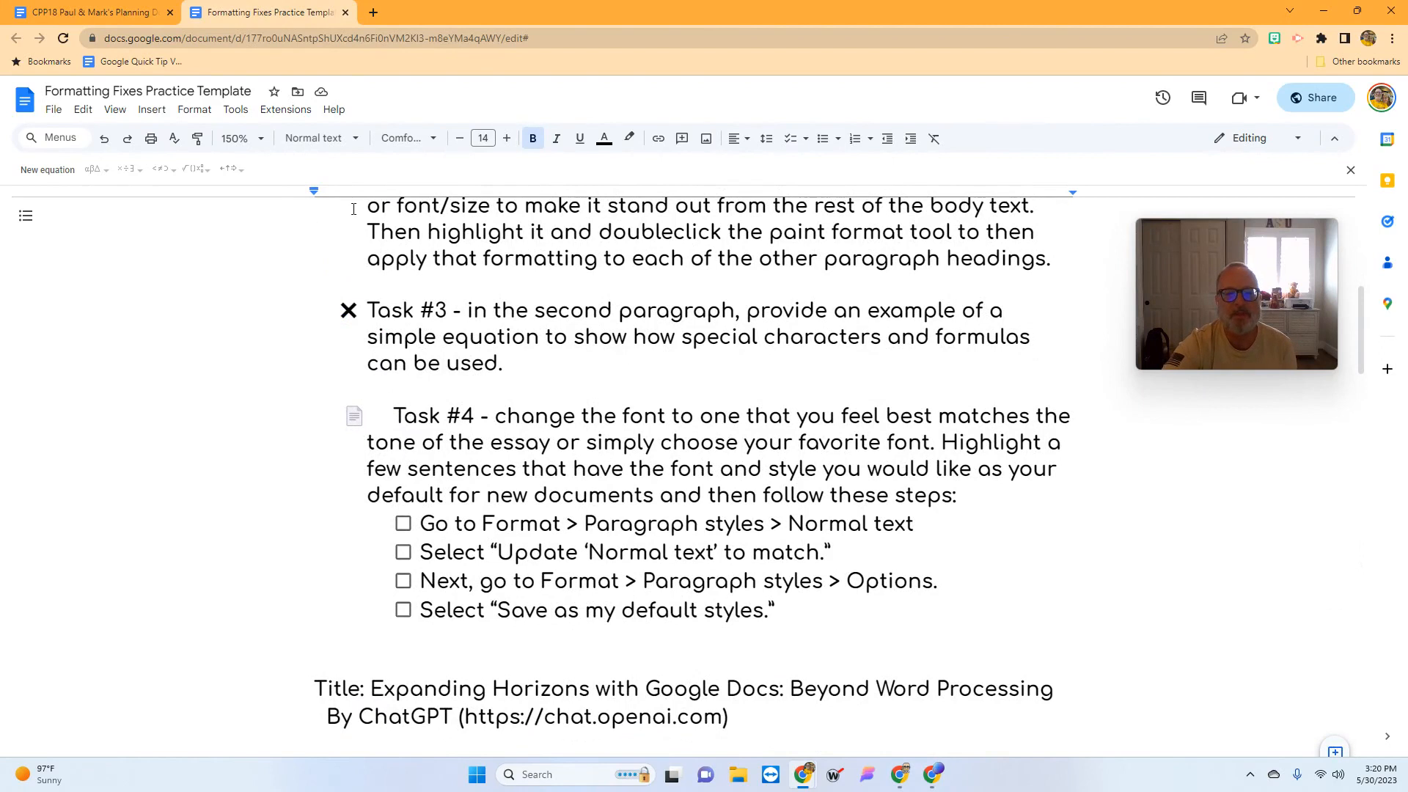
# - Save the current paragraph styles, including Comfortaa Normal text, as the default styles
pyautogui.click(194, 110)
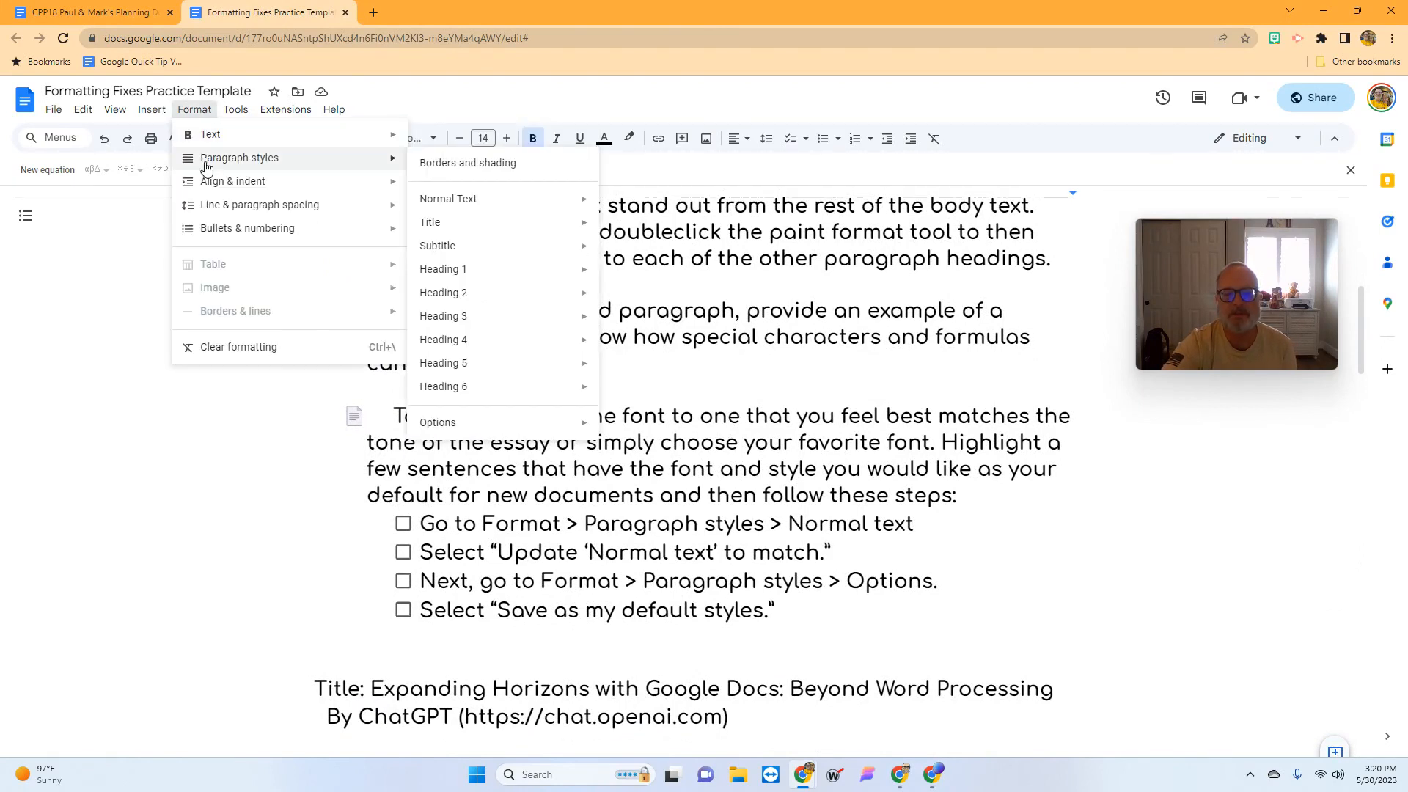
pyautogui.moveTo(484, 421)
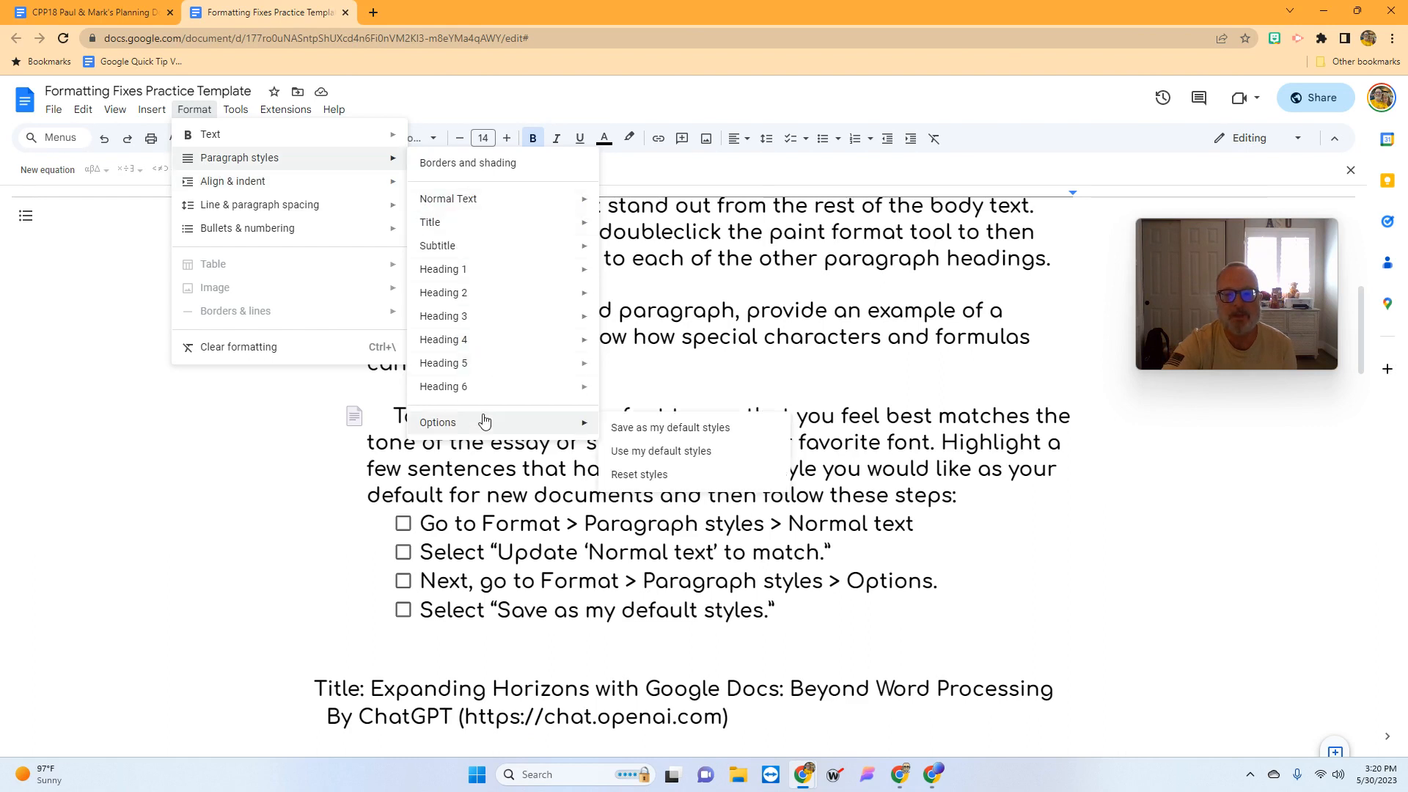
pyautogui.click(650, 437)
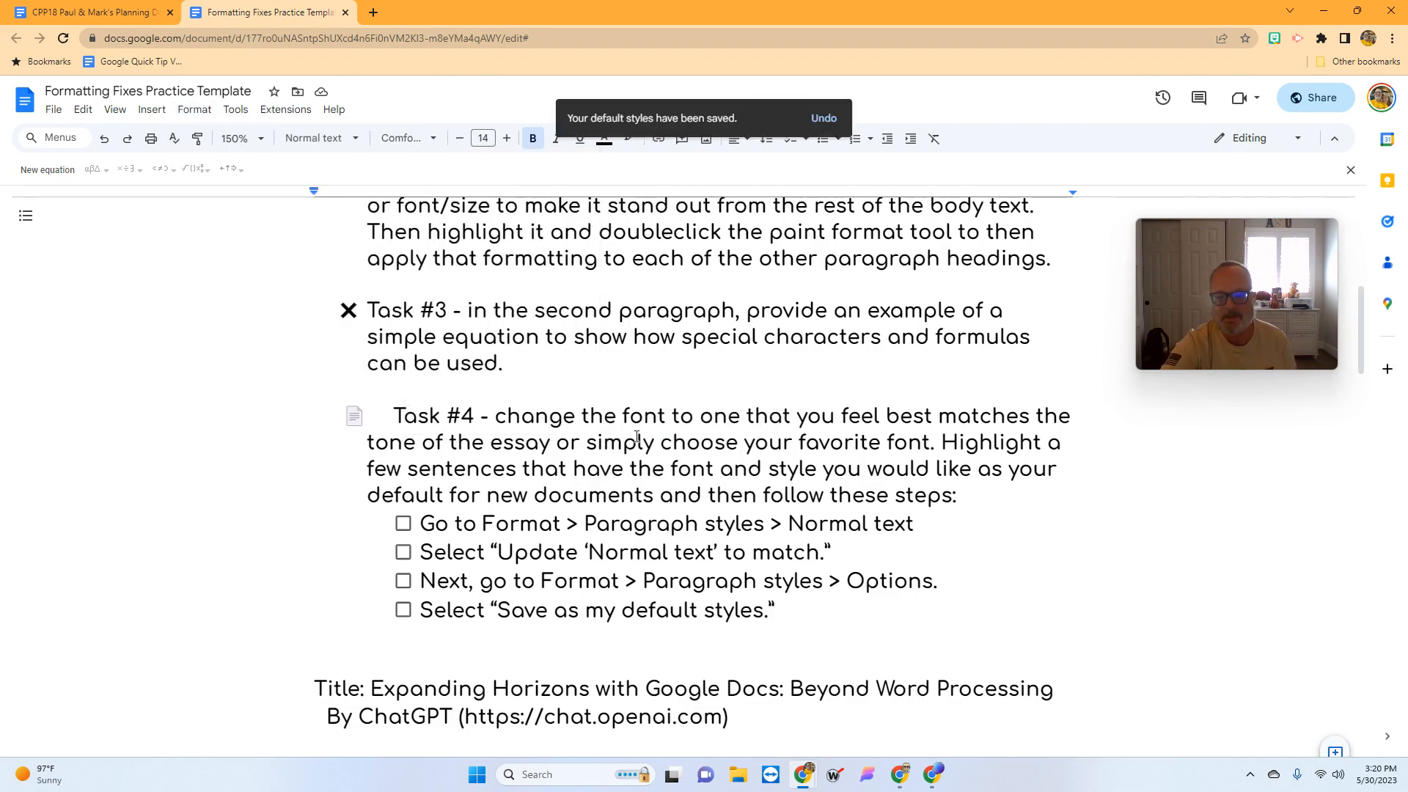
pyautogui.scroll(-12, 637, 438)
pyautogui.scroll(2, 638, 438)
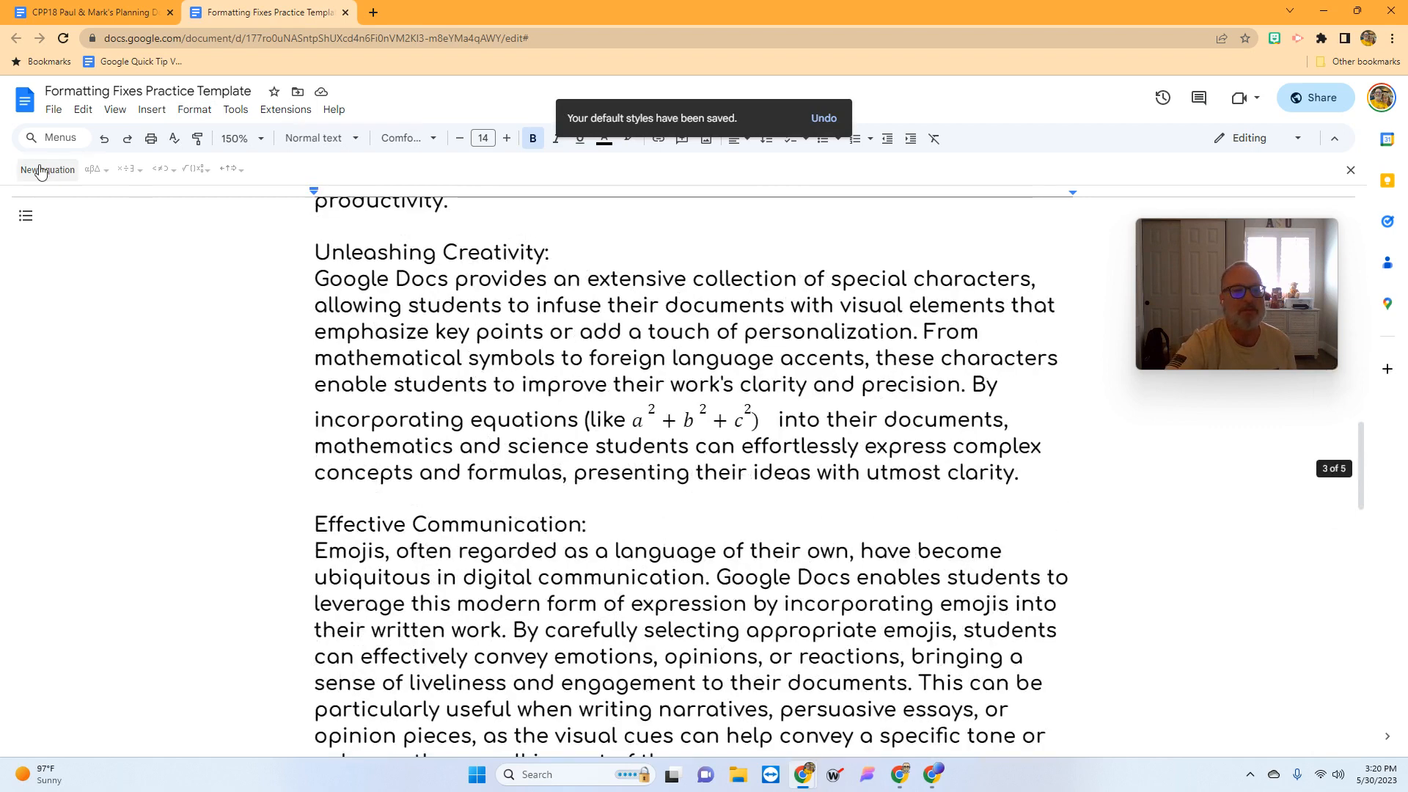
# - Create a new blank Google Docs document from the File menu
pyautogui.click(66, 117)
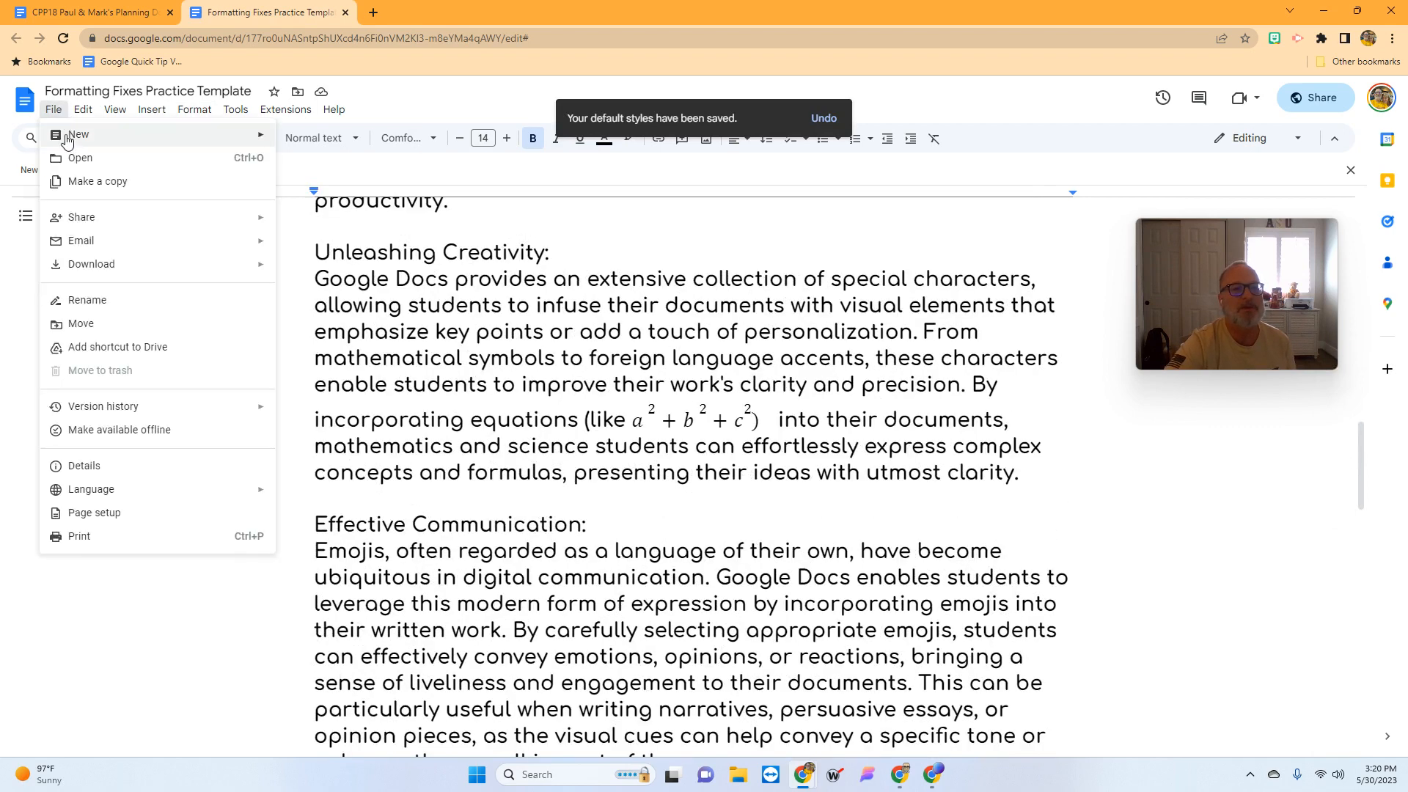
pyautogui.moveTo(67, 140)
pyautogui.click(297, 144)
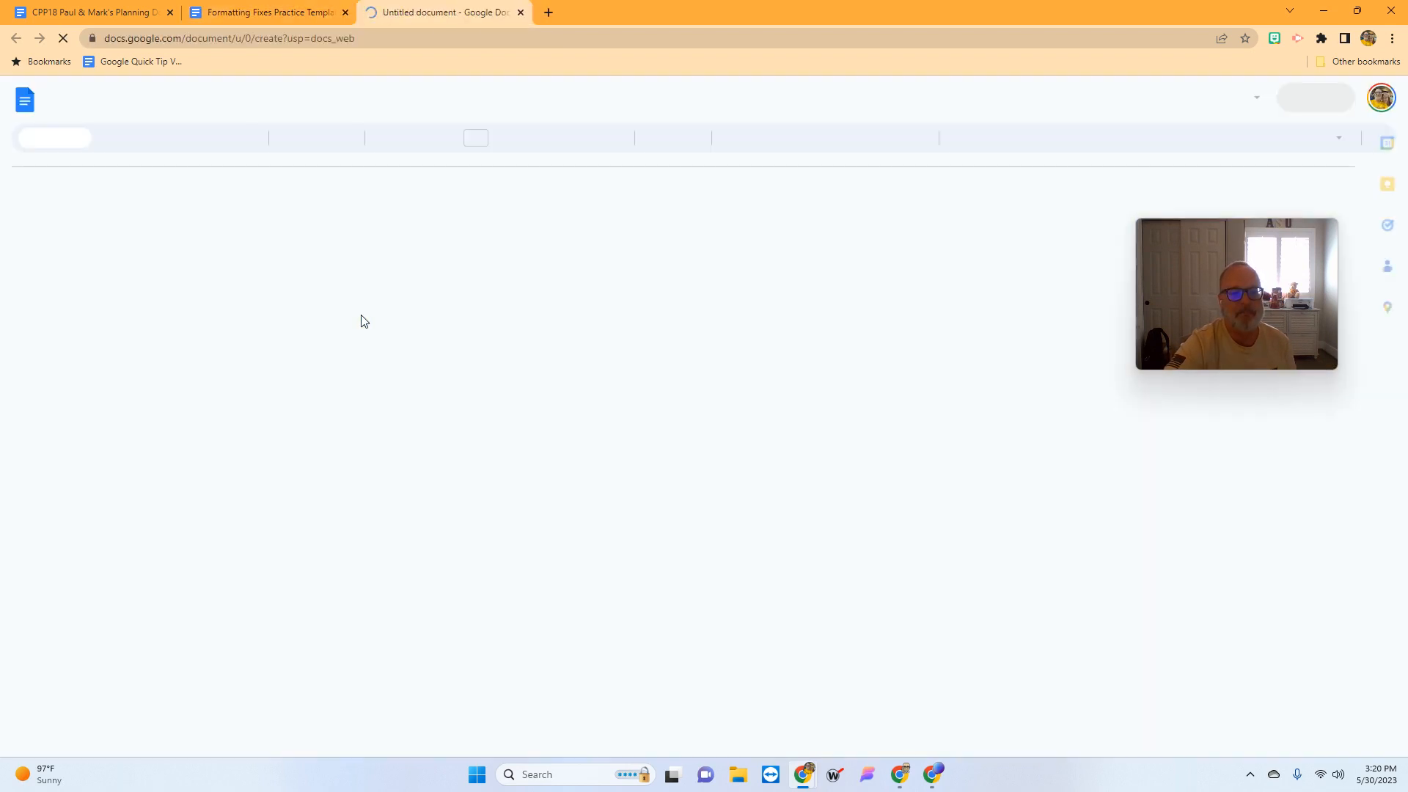
# - Type some test characters, delete them, then type the author's full name
pyautogui.write('kljaslk;j')
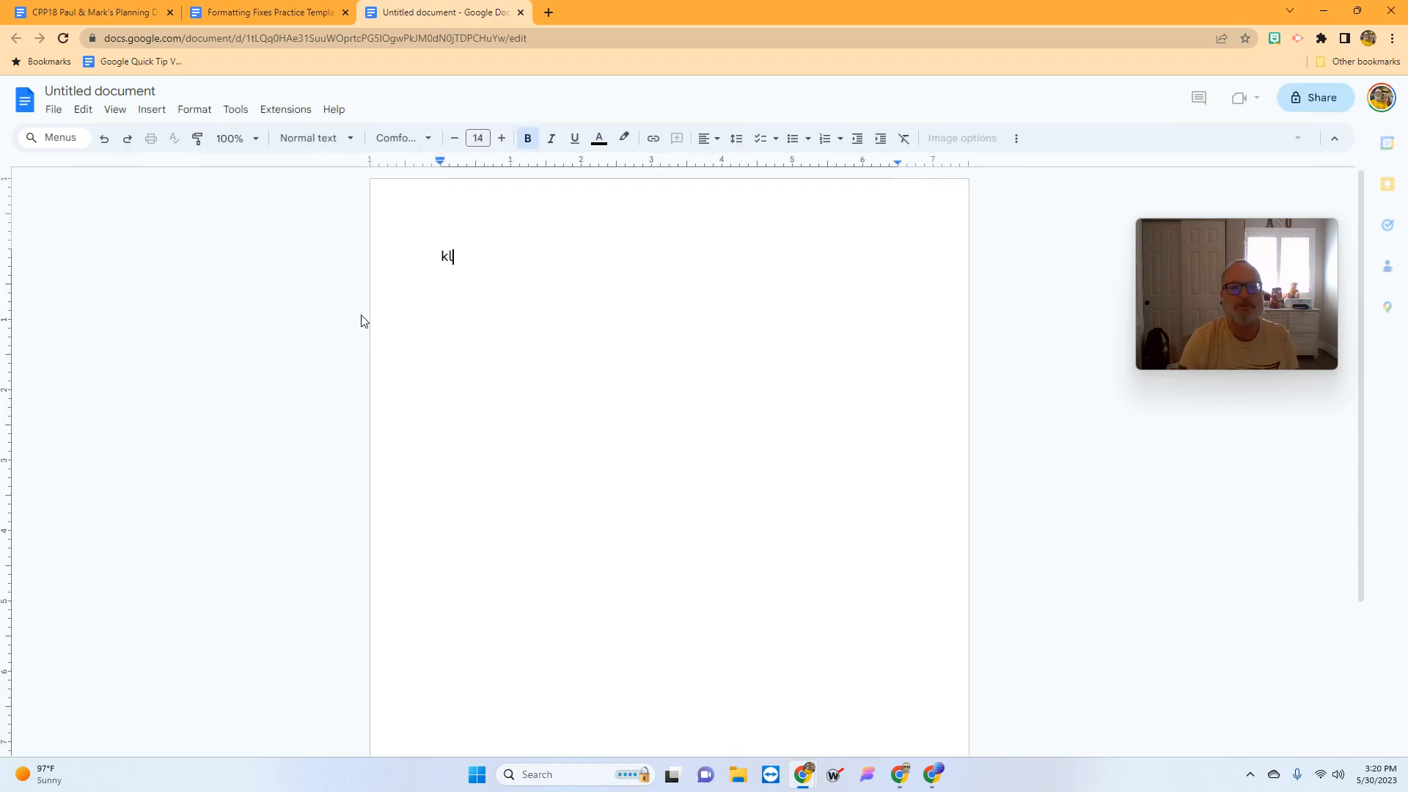
pyautogui.press('BackSpace')
pyautogui.press('BackSpace')
pyautogui.press('BackSpace')
pyautogui.press('BackSpace')
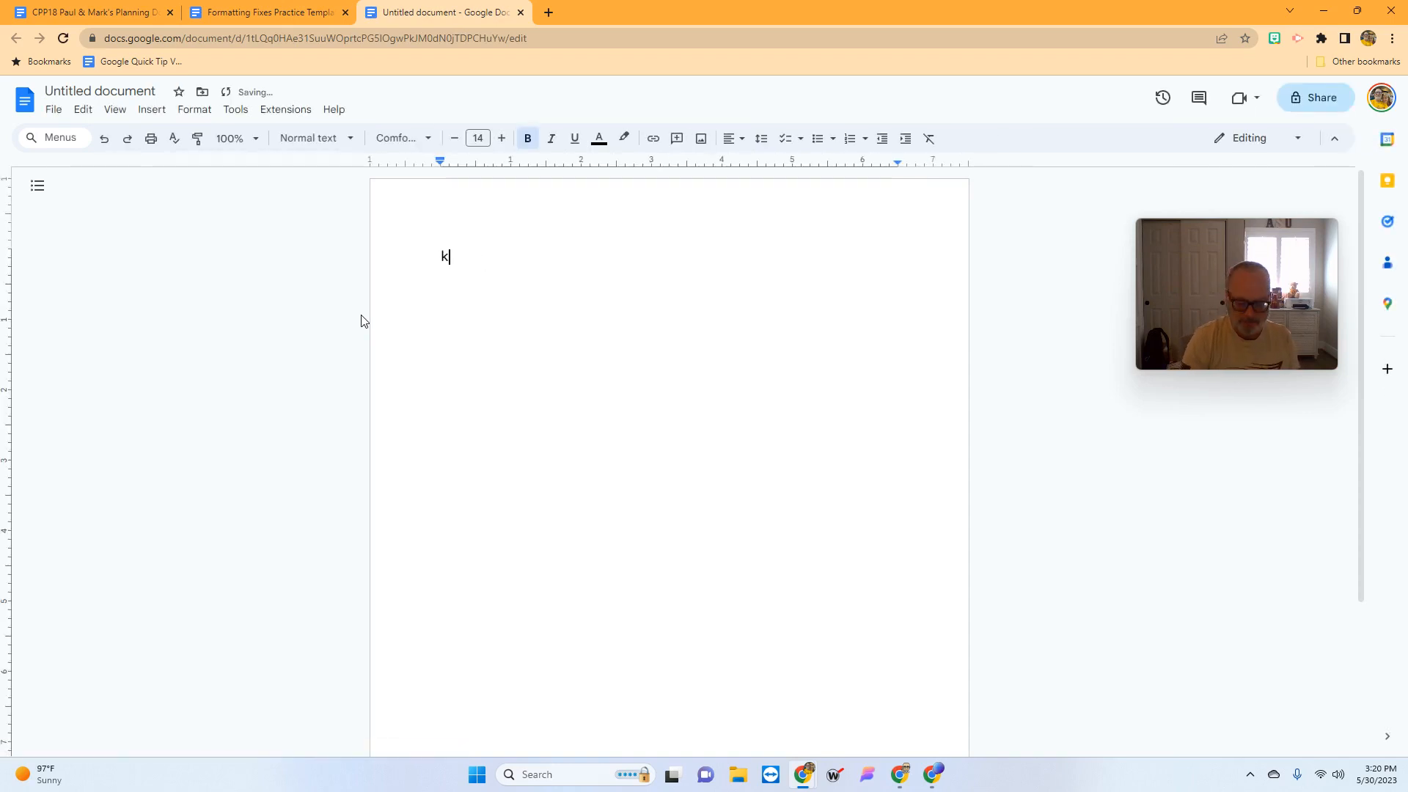
pyautogui.press('BackSpace')
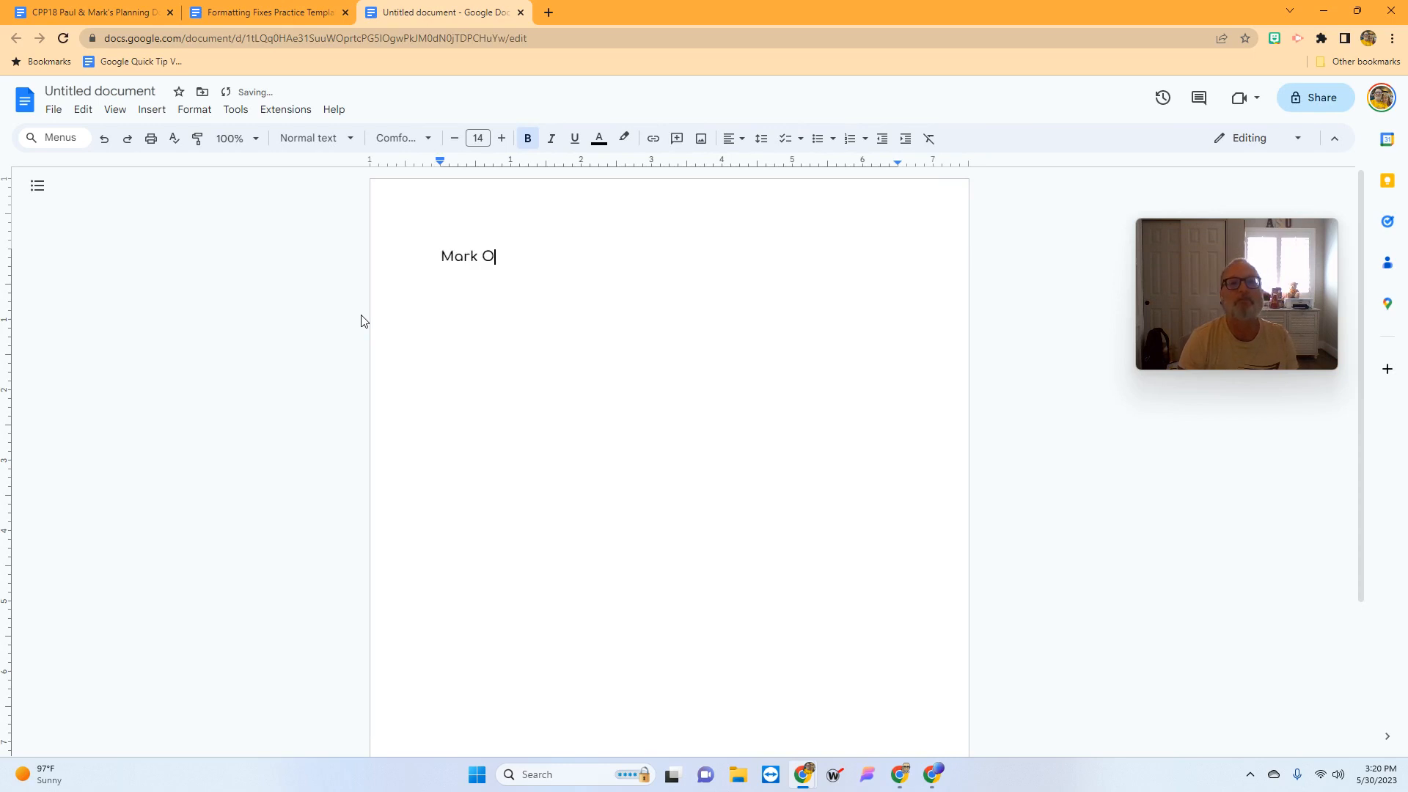
pyautogui.scroll(-2, 236, 397)
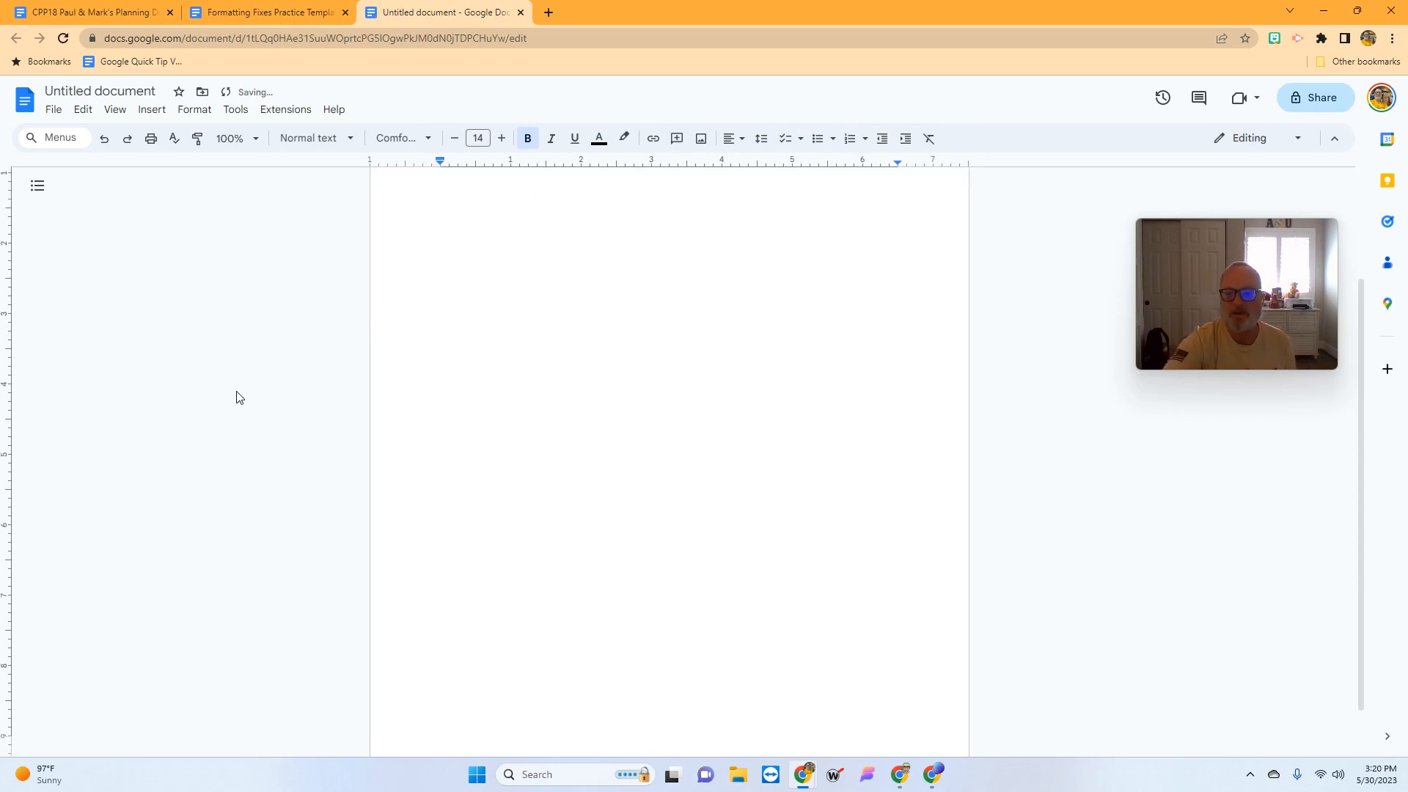